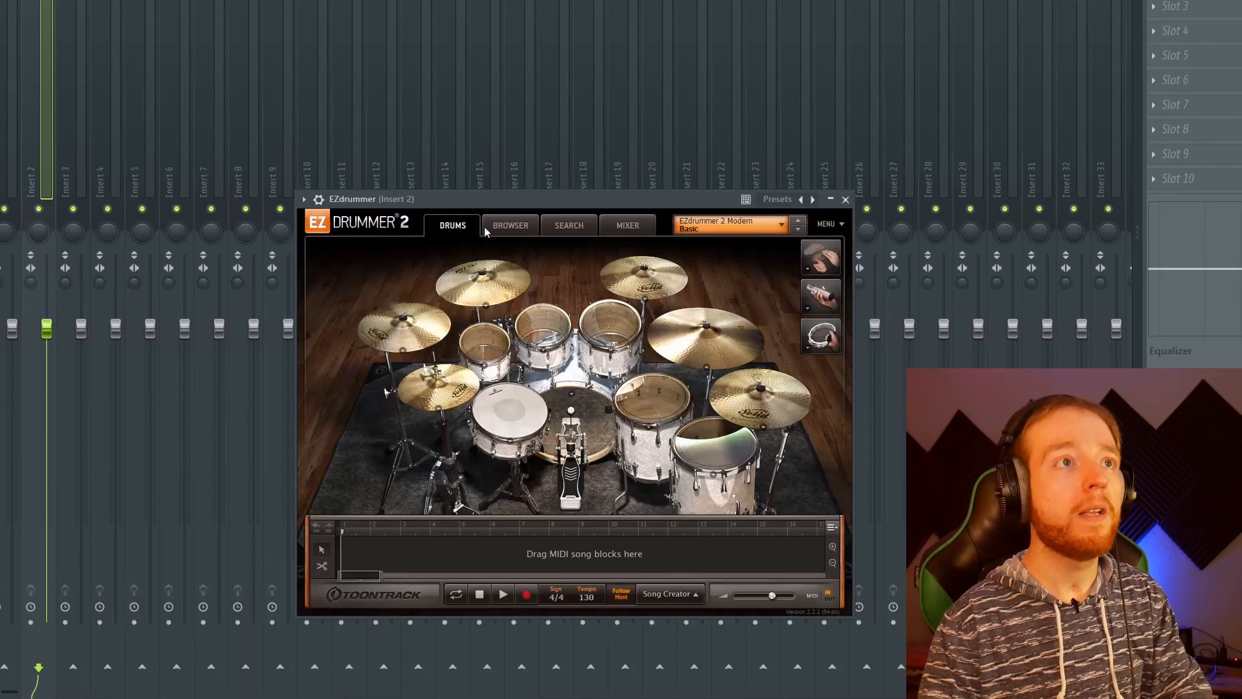
Look over the groove library browser and the groove search view with its Tap2Find option.
left_click(504, 230)
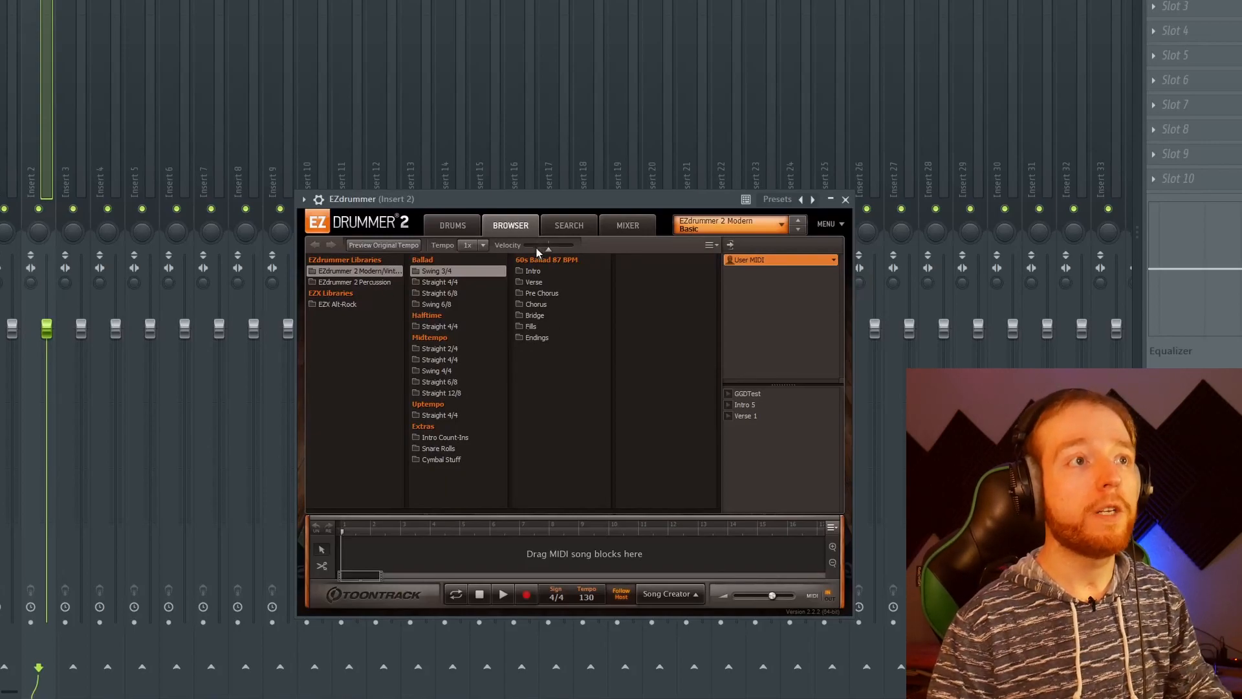
left_click(551, 231)
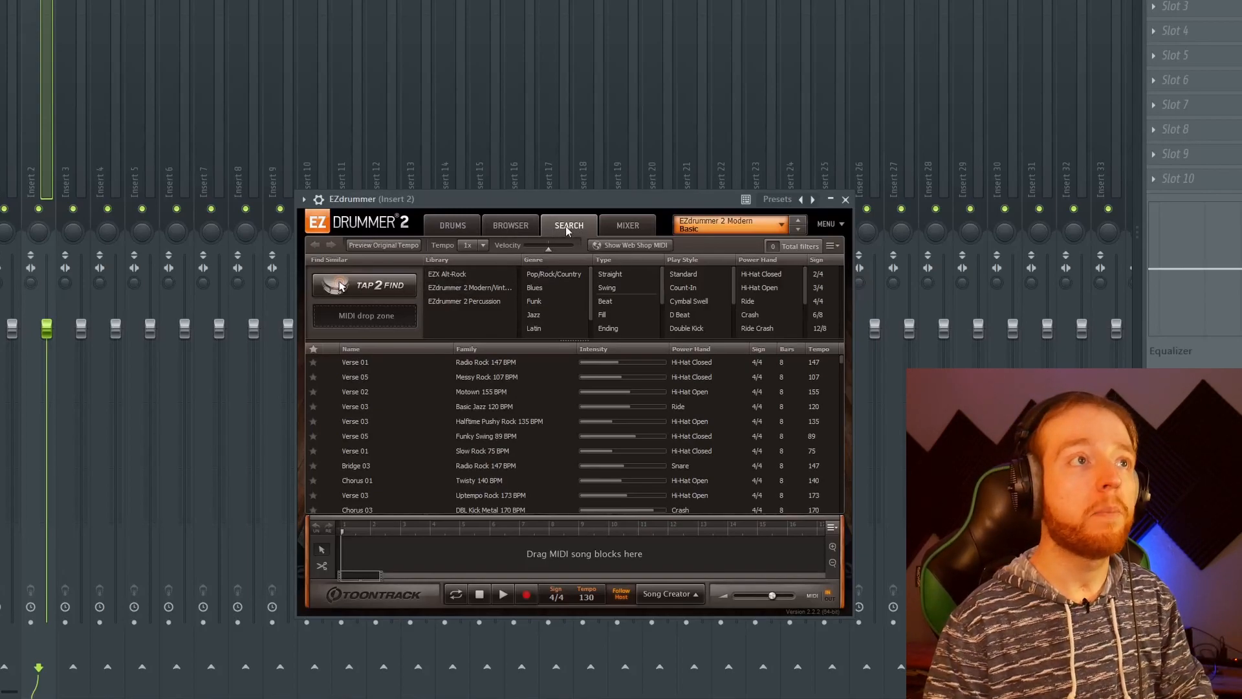
left_click(389, 292)
left_click(389, 293)
left_click(389, 293)
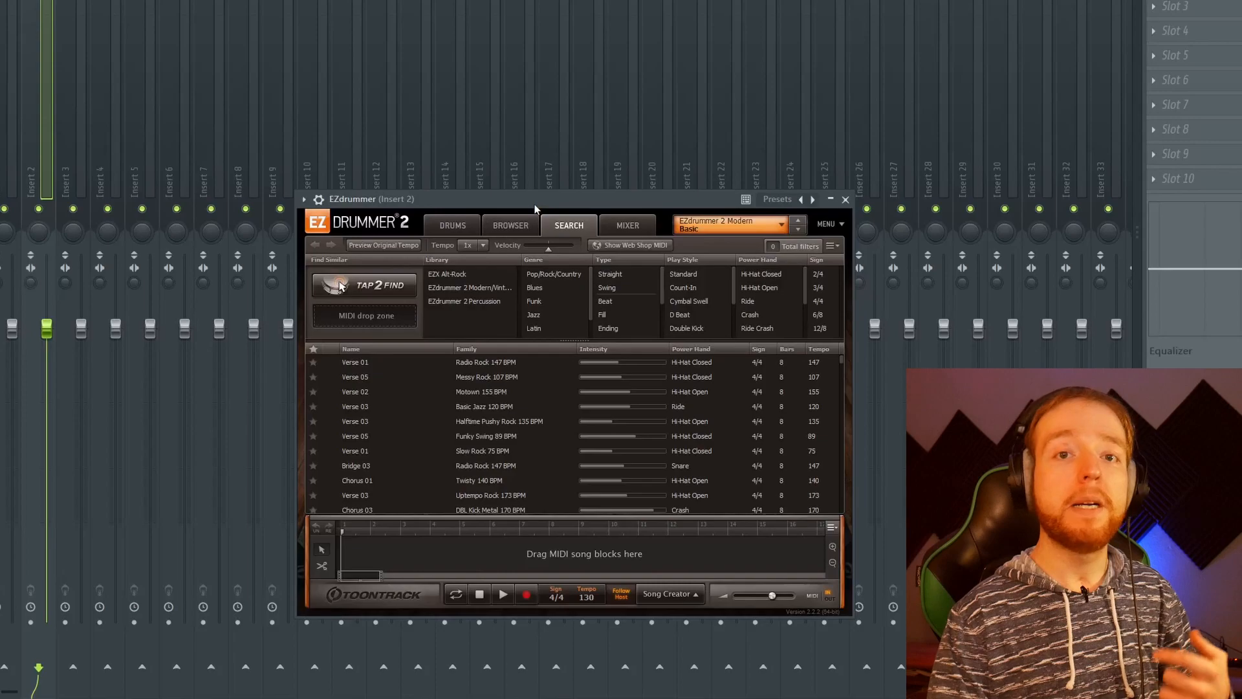
left_click_drag(534, 208, 555, 175)
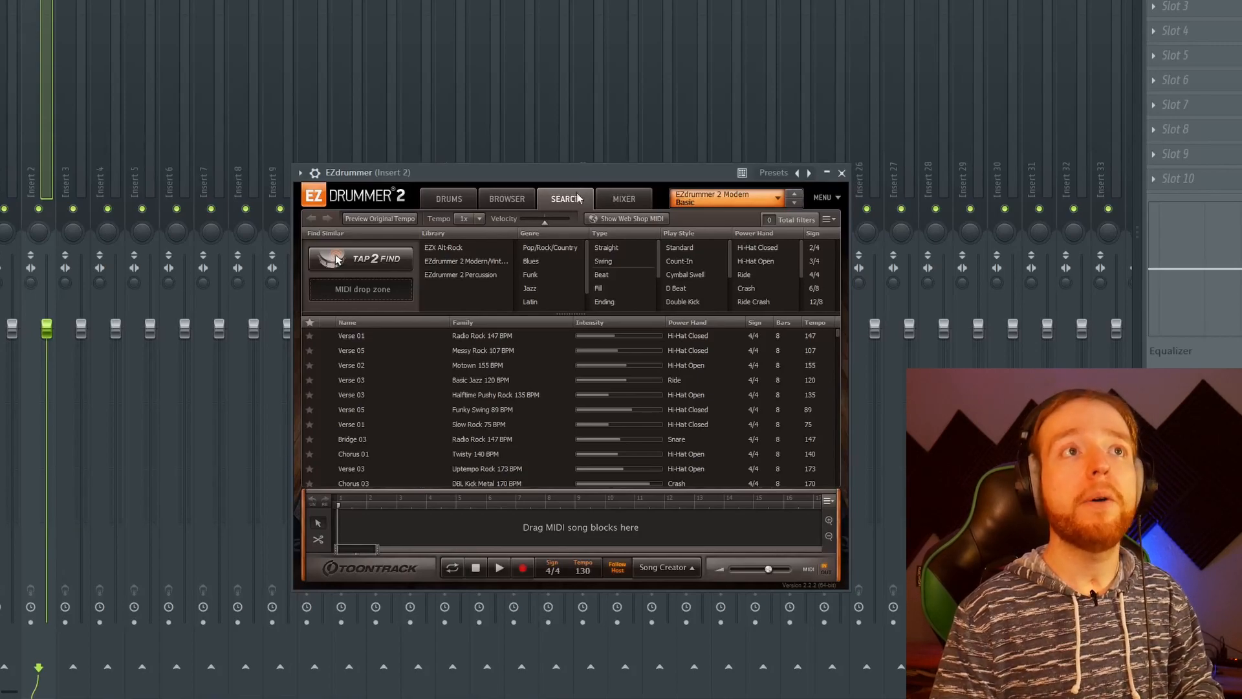
In the mixer, try raising the OH channel's level to 11.0 and 2.0 and adjusting the OH mic bleed.
left_click(617, 201)
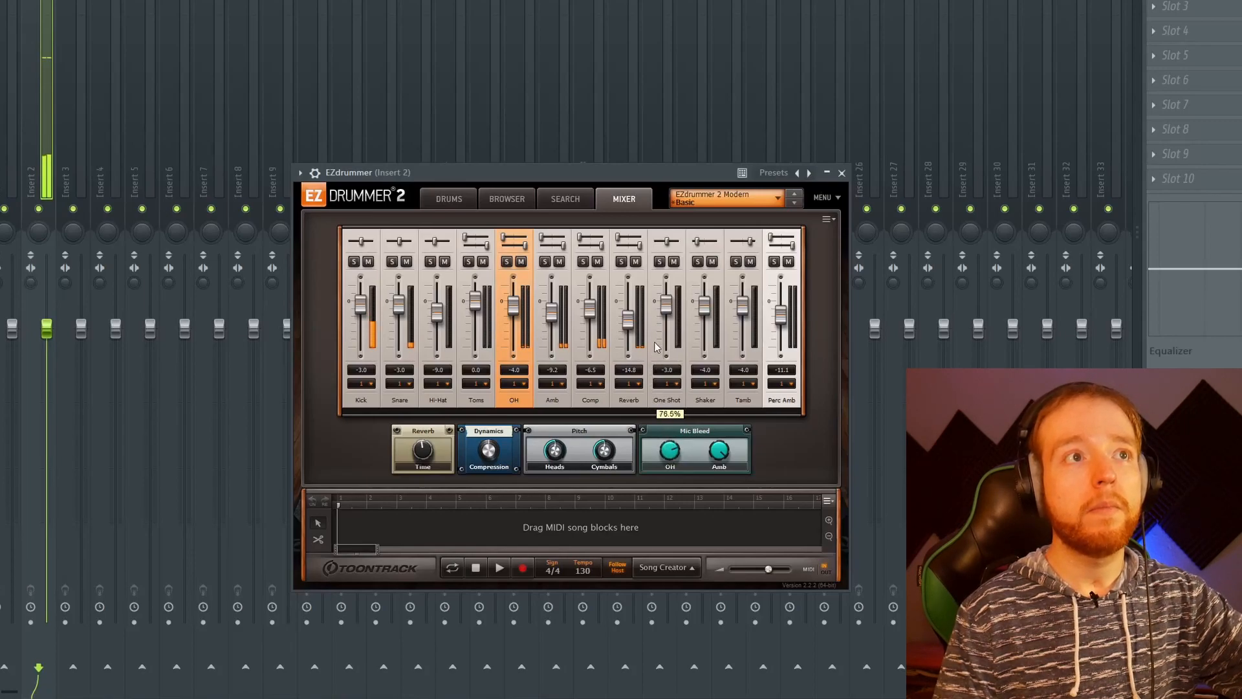
left_click_drag(670, 450, 676, 534)
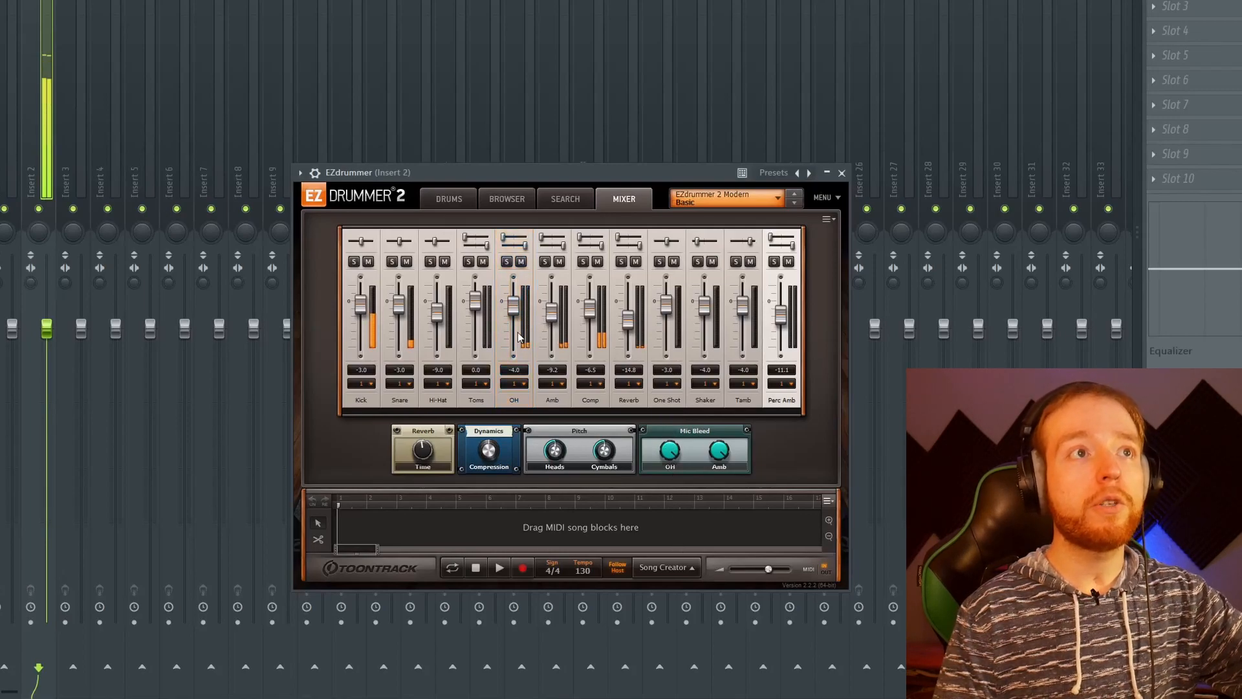
left_click_drag(514, 317, 517, 297)
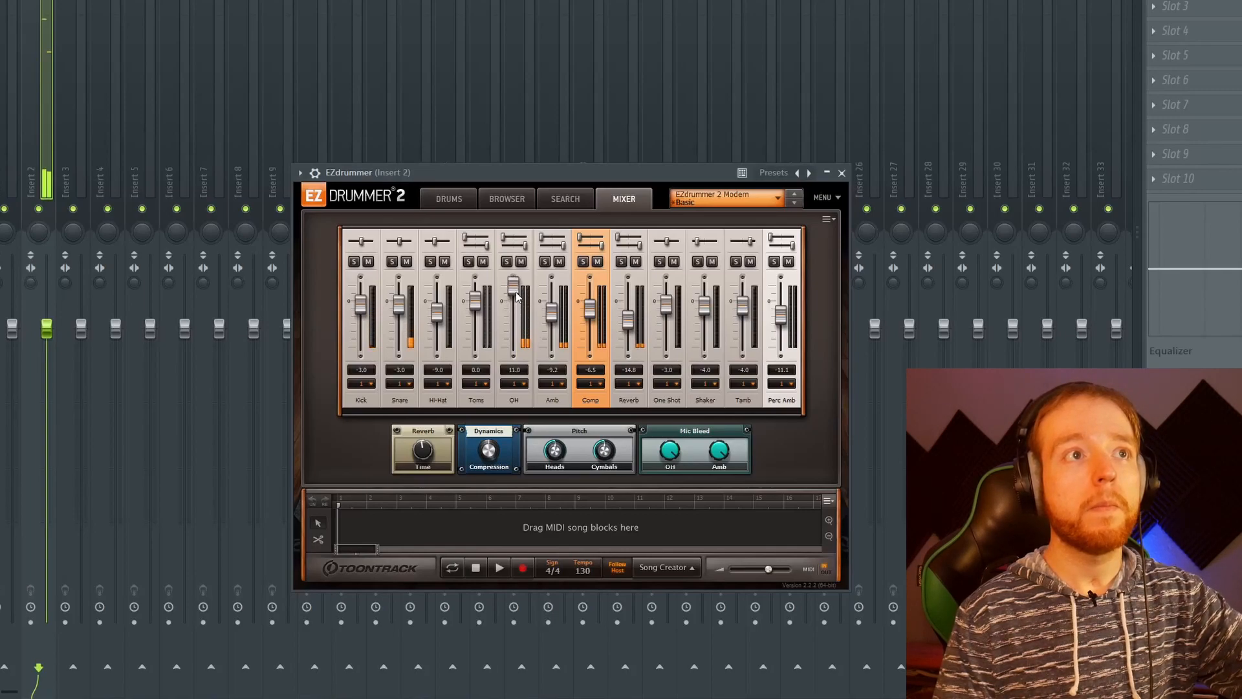
left_click_drag(517, 296, 516, 305)
right_click(513, 304)
left_click(513, 299)
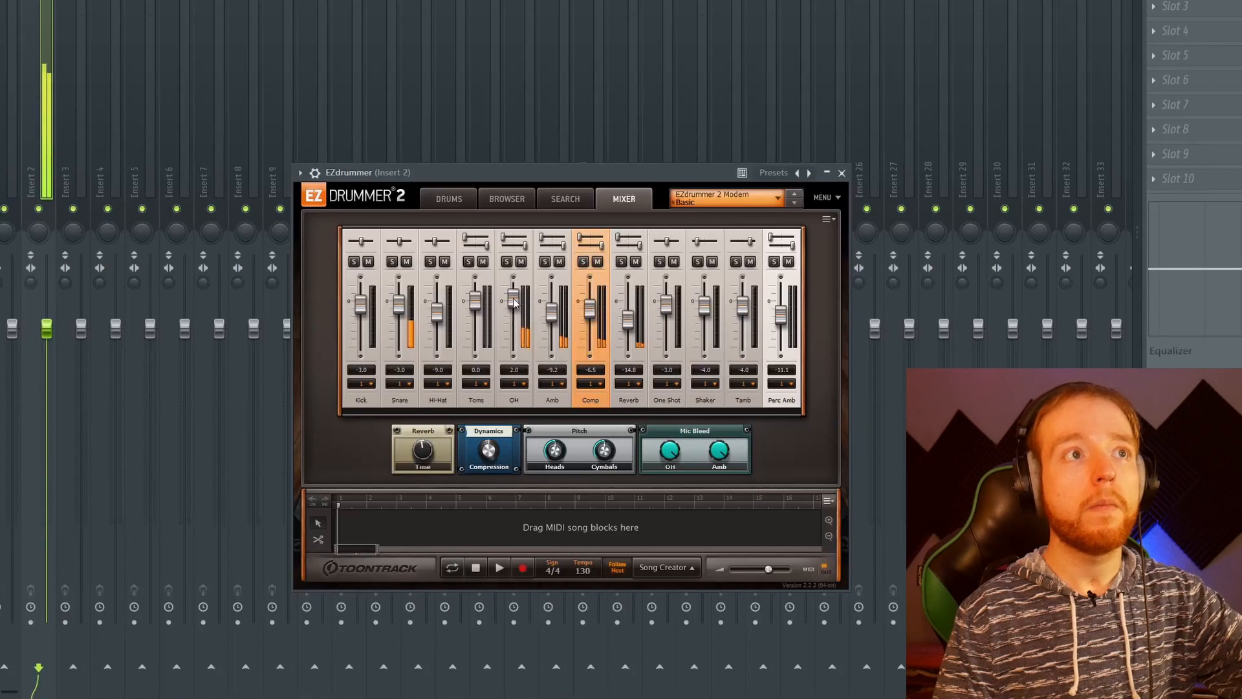
left_click_drag(666, 456, 667, 580)
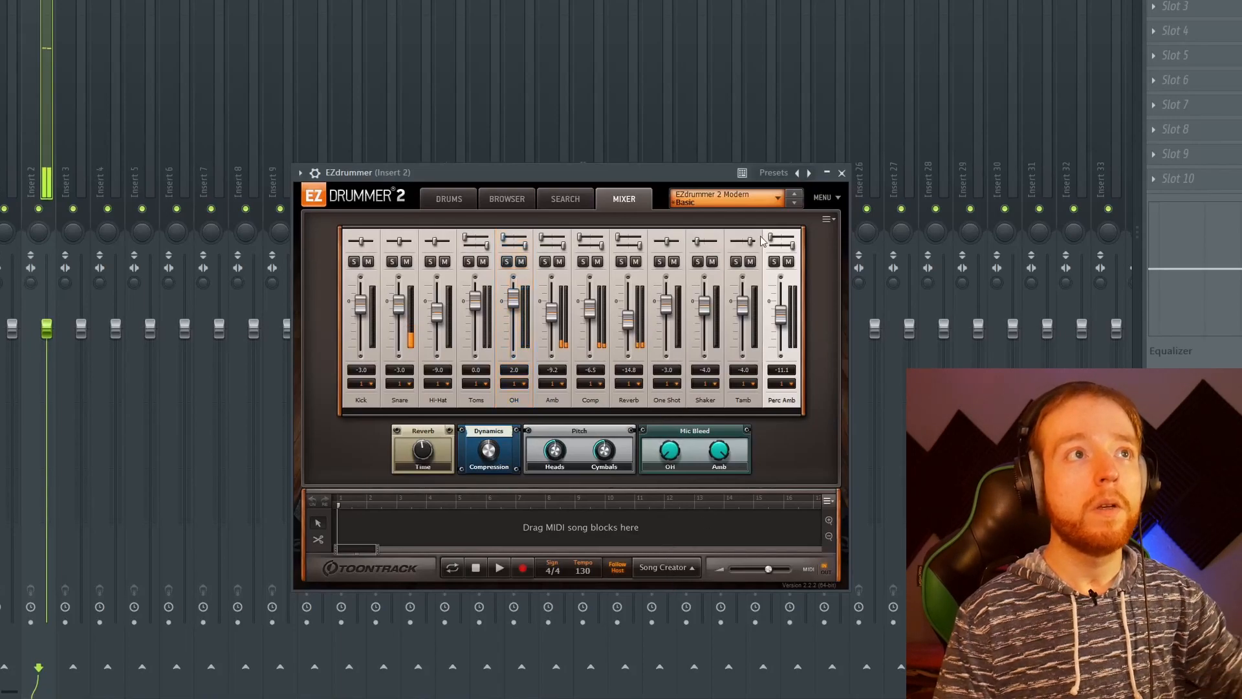
Browse the preset libraries and try the Basic and Distorted mixer presets of EZdrummer 2 Modern.
left_click(772, 202)
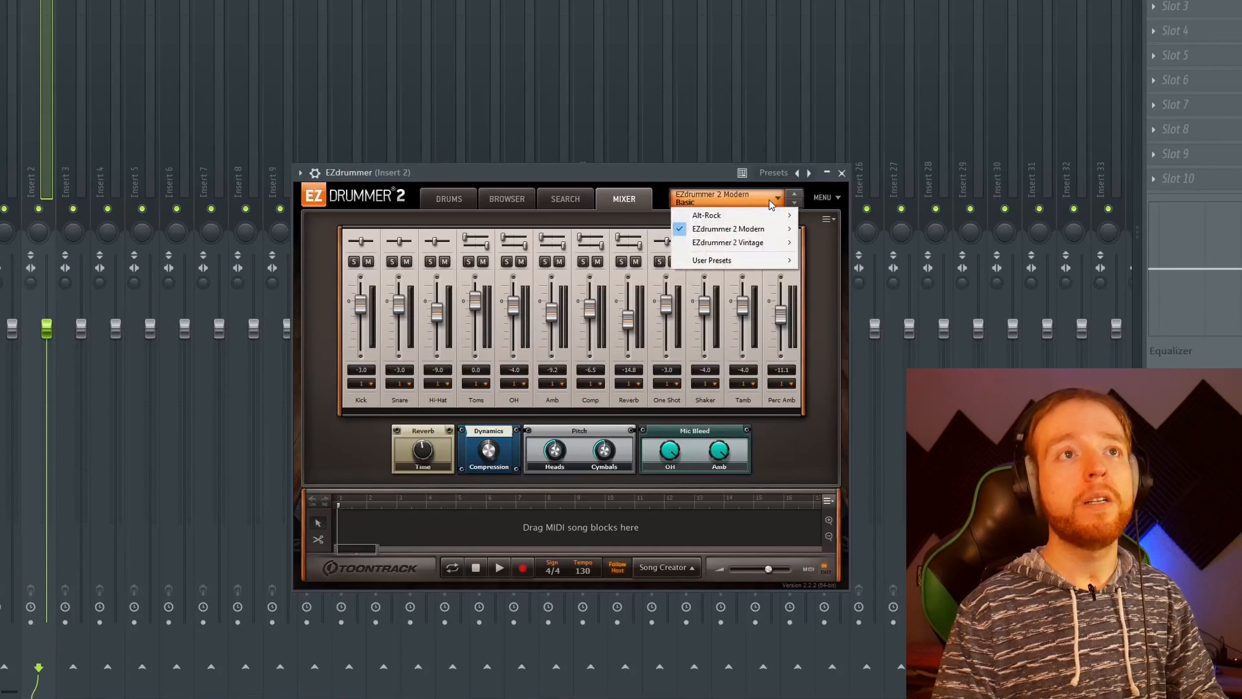
mouse_move(737, 222)
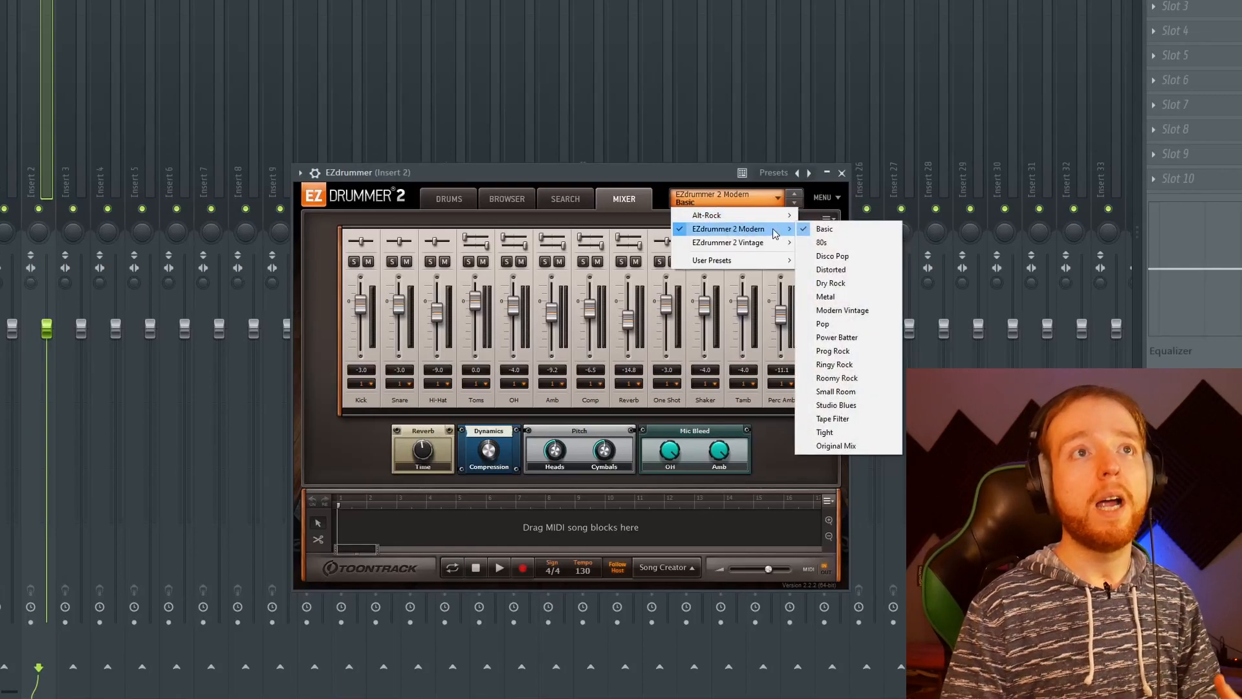
mouse_move(764, 246)
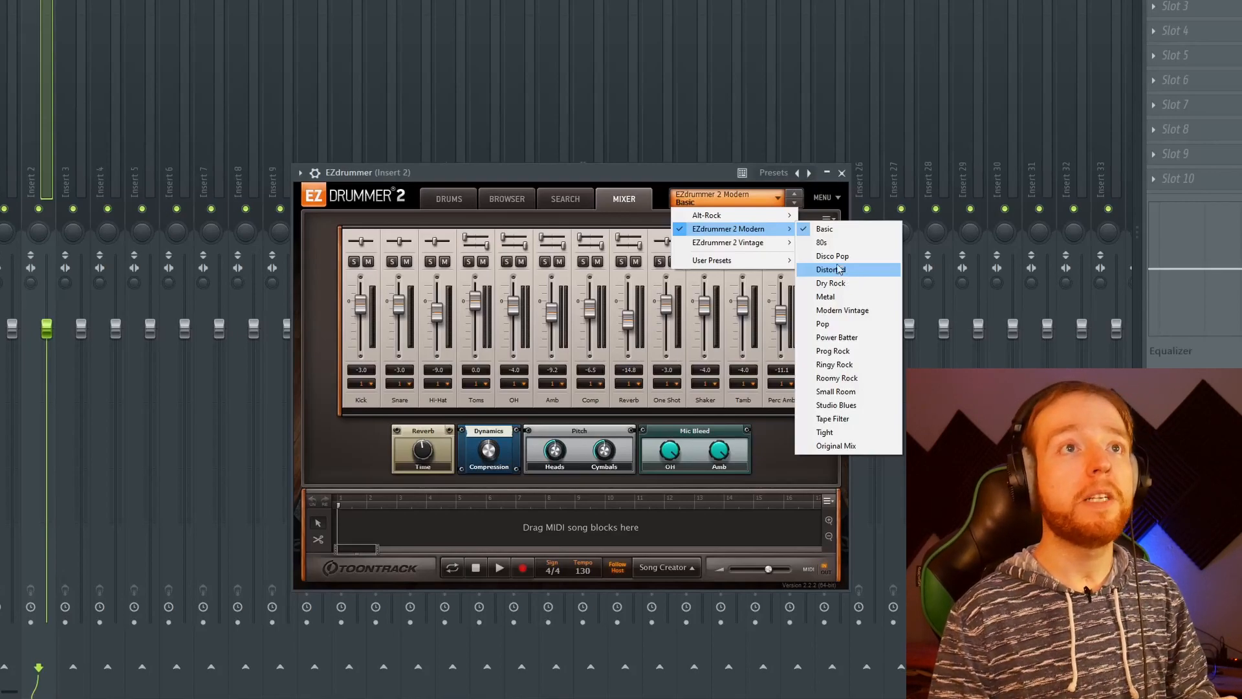
left_click(835, 231)
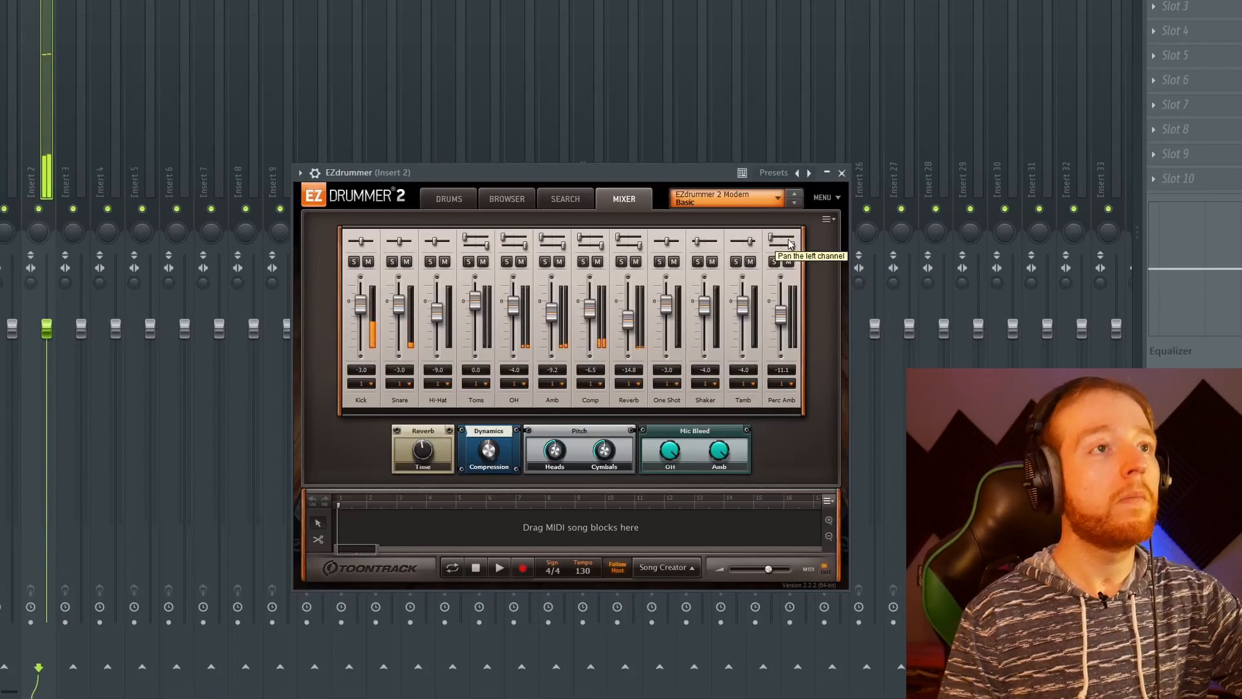
left_click(760, 199)
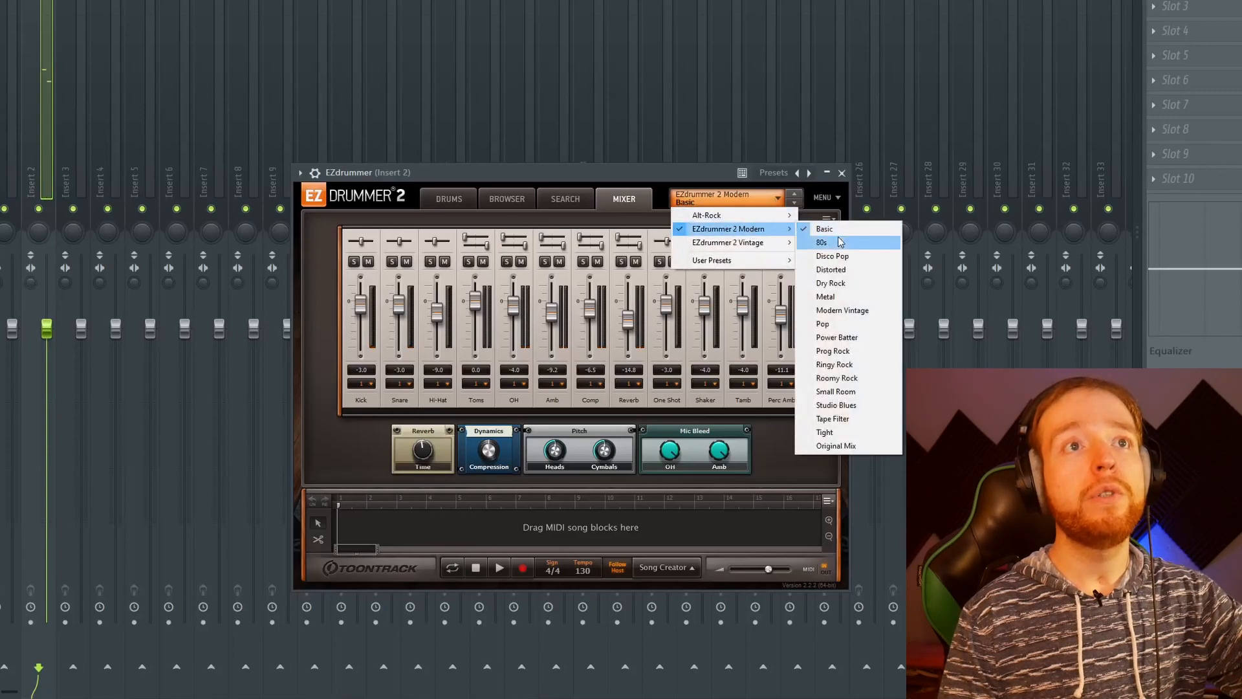
left_click(831, 269)
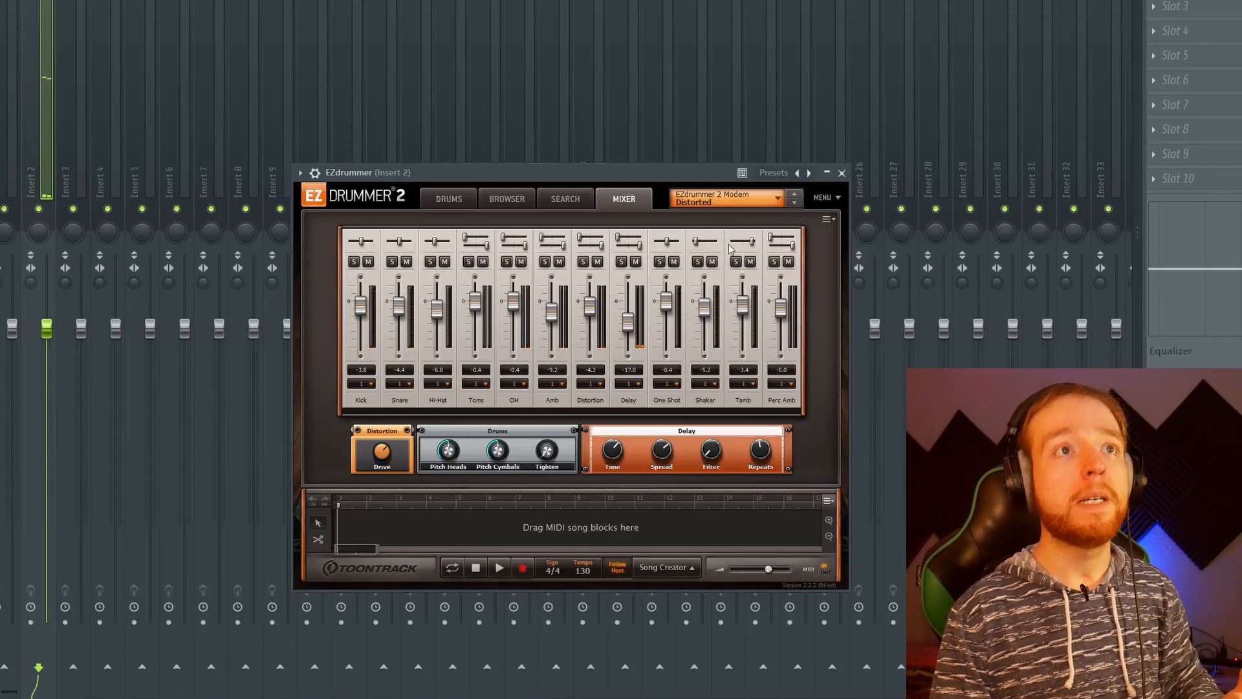
Load the Metal mixer preset from EZdrummer 2 Modern.
left_click(776, 201)
left_click(831, 293)
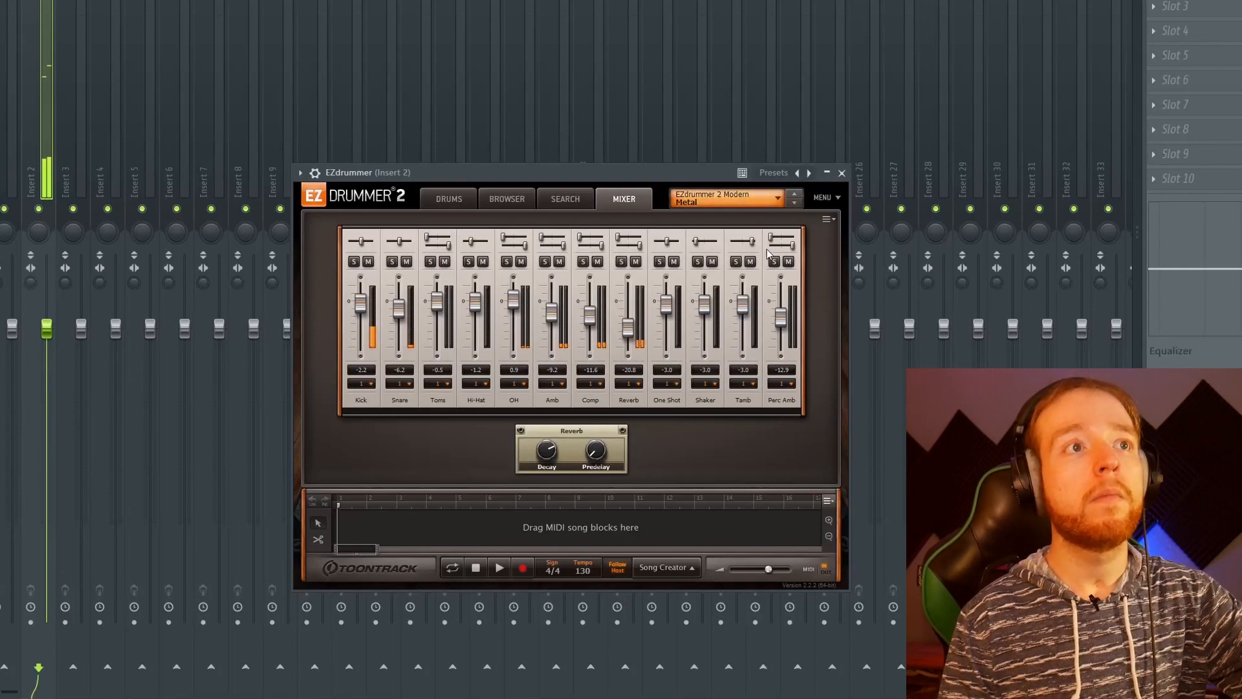
Look through the browser, search and mixer views and the plugin's main options, and return to the drum kit view.
left_click(506, 198)
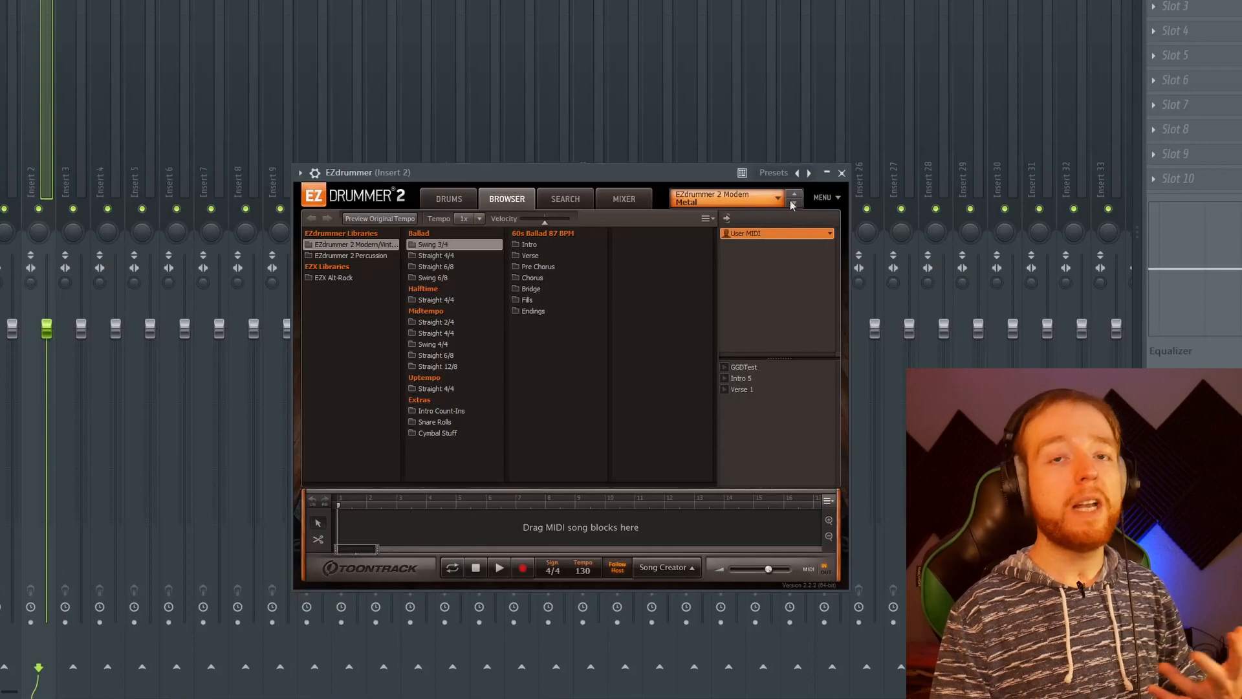
left_click(556, 201)
left_click(627, 196)
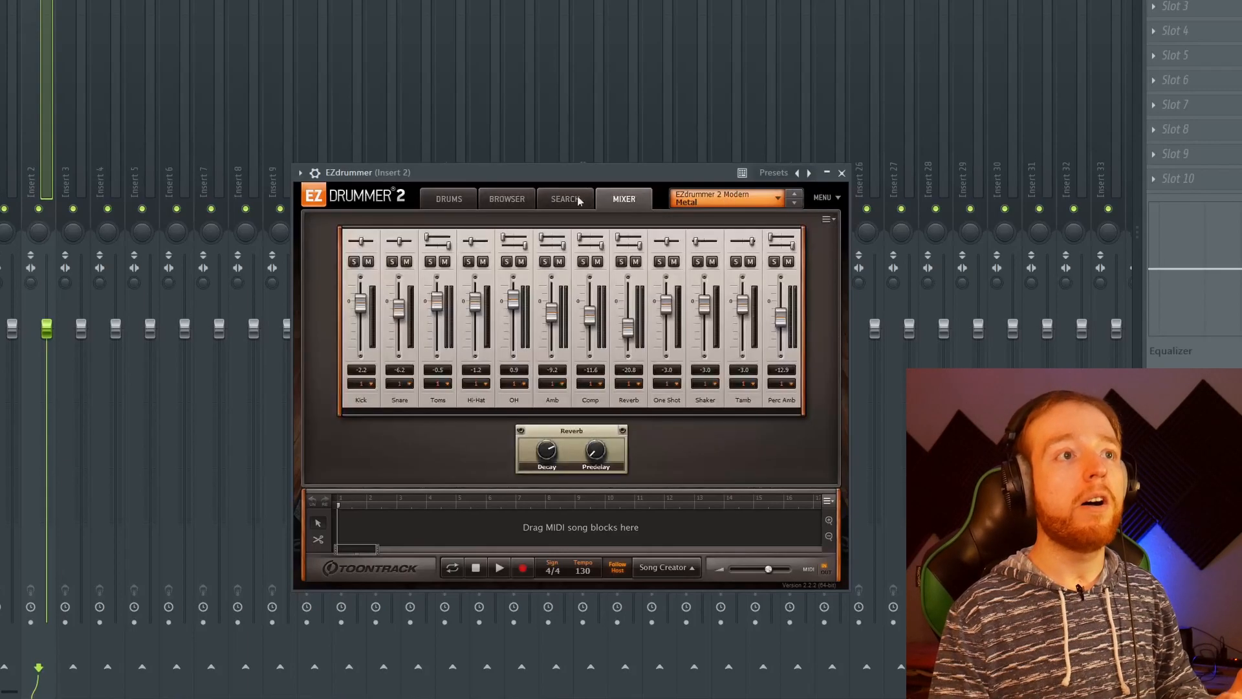
left_click(824, 197)
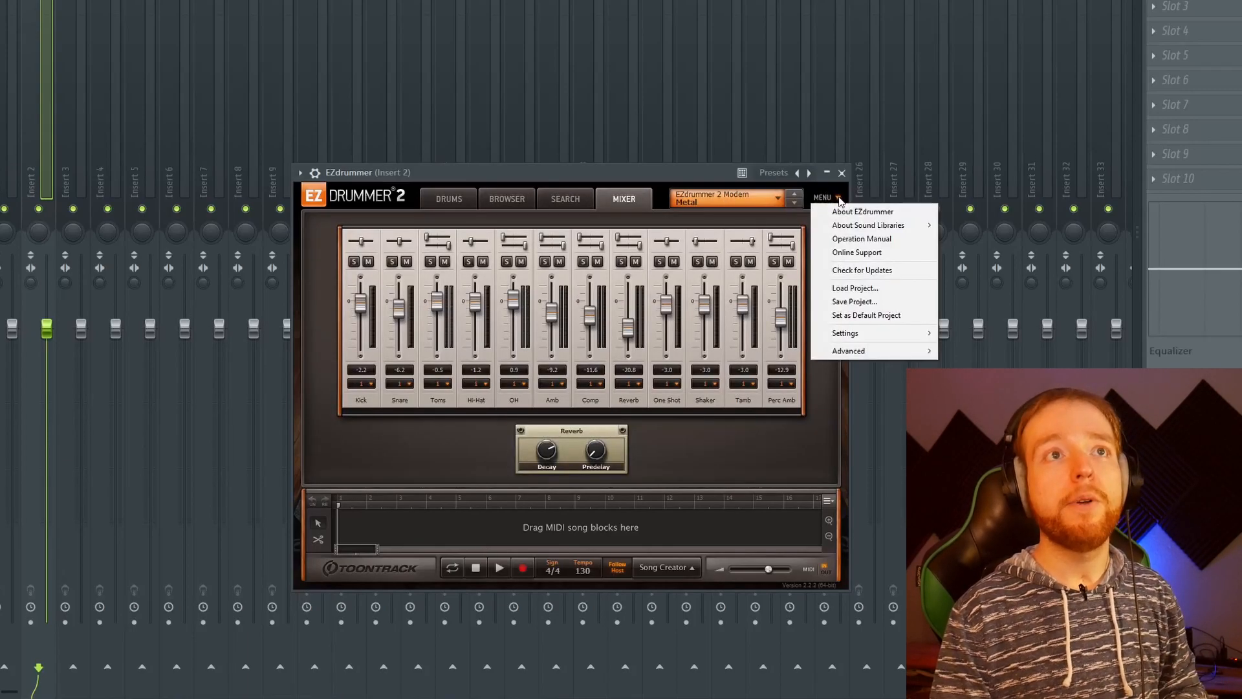
mouse_move(925, 333)
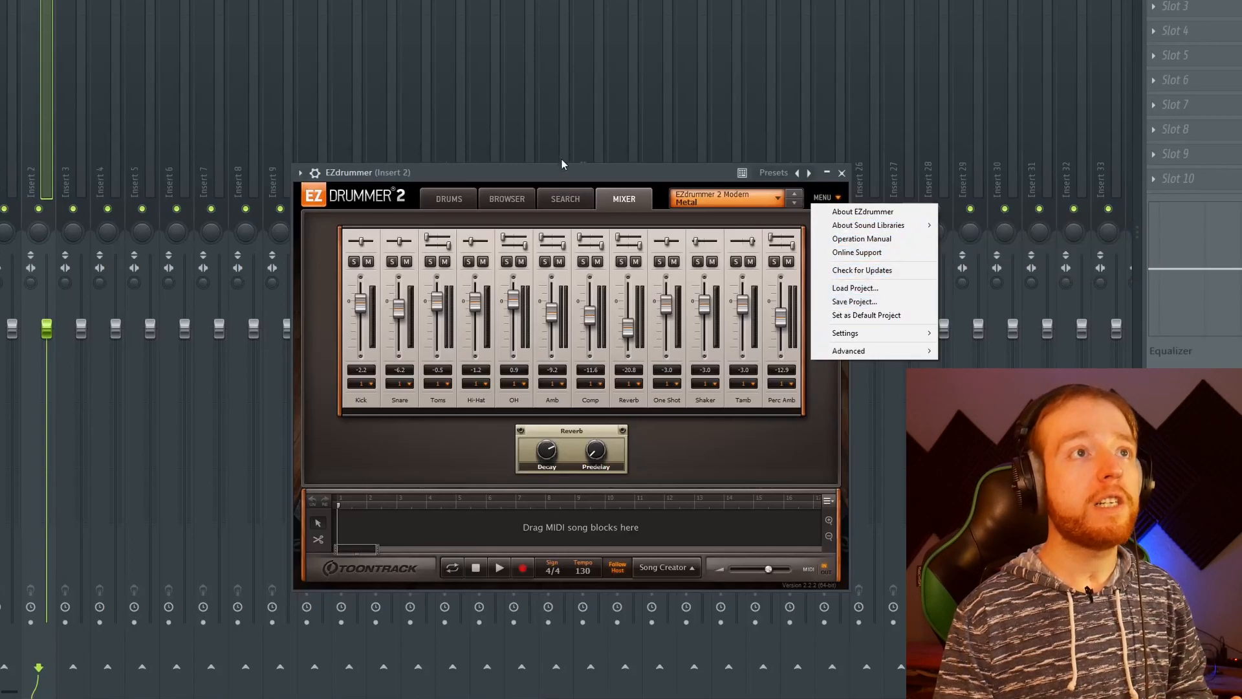
left_click(565, 199)
left_click(508, 199)
left_click(449, 199)
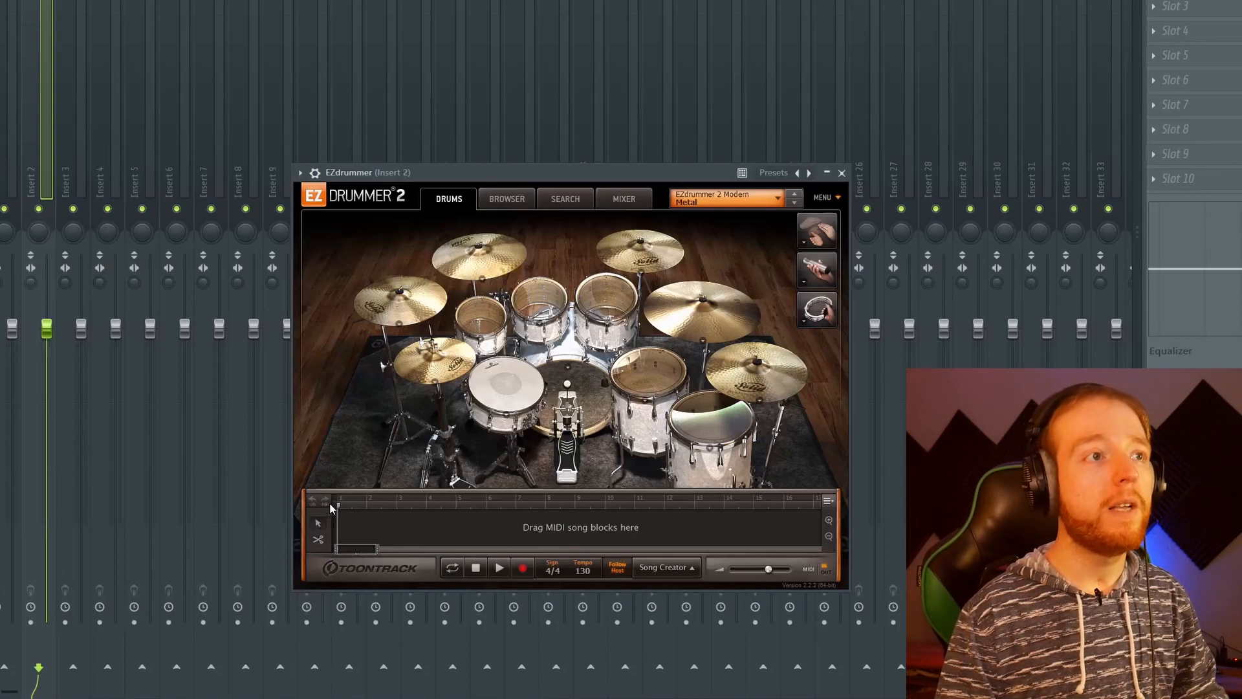
Try the song track's looping, playback and Follow Host controls.
left_click(451, 568)
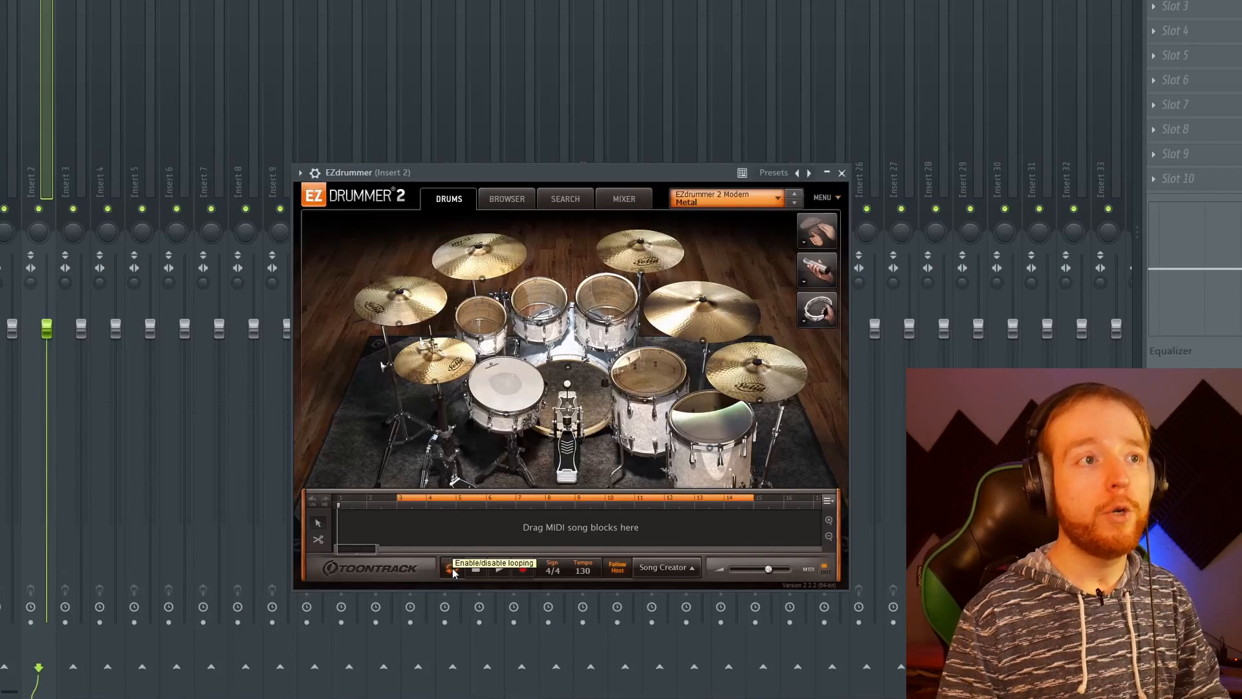
left_click(452, 569)
left_click(500, 567)
left_click(500, 569)
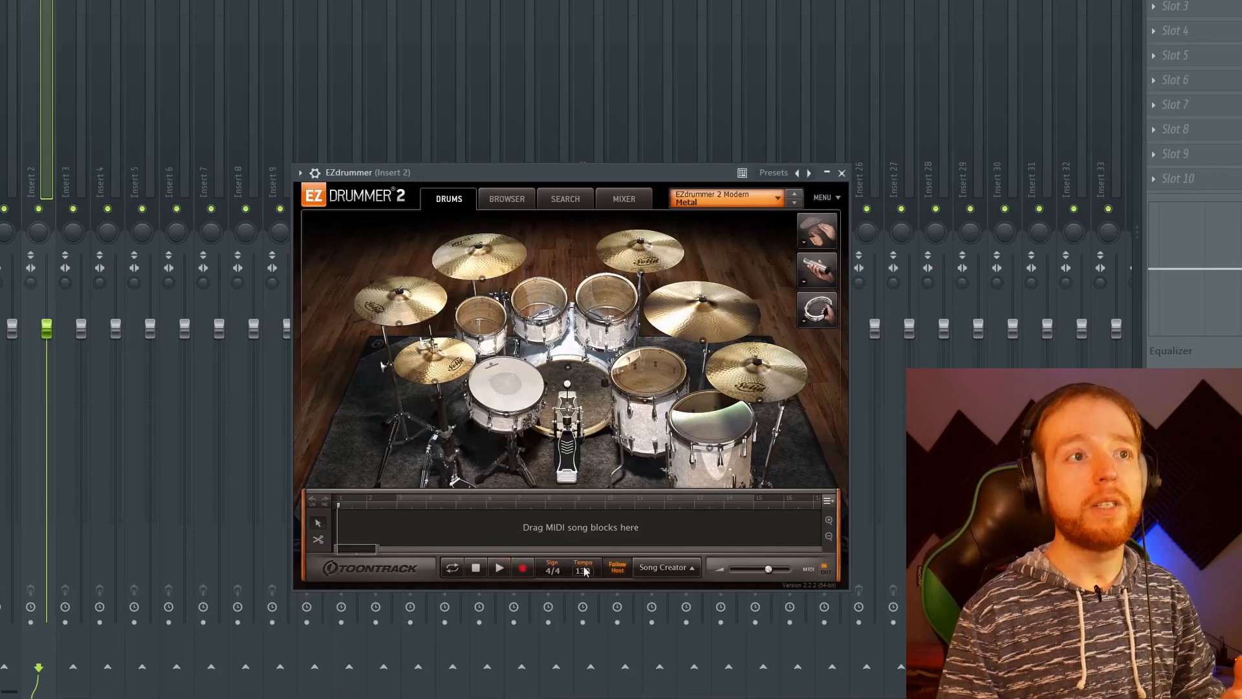
left_click(617, 568)
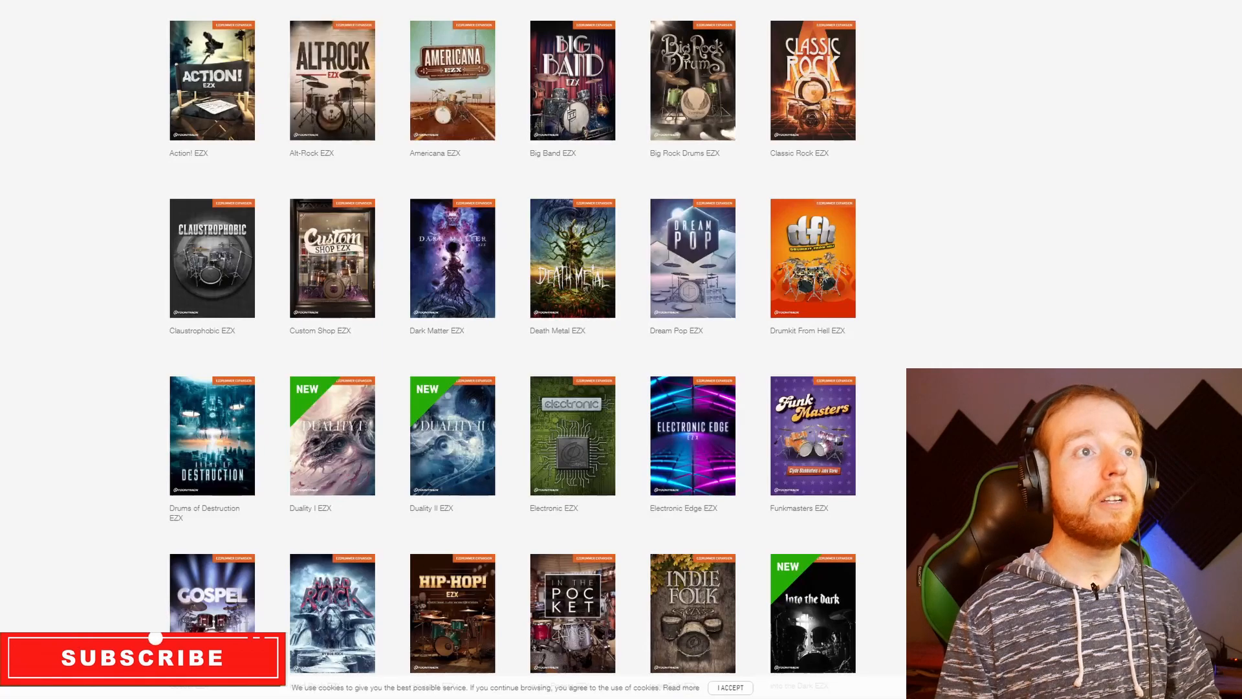
Look through the EZX expansion packs listed on the Toontrack website.
scroll(295, 454, "down", 1)
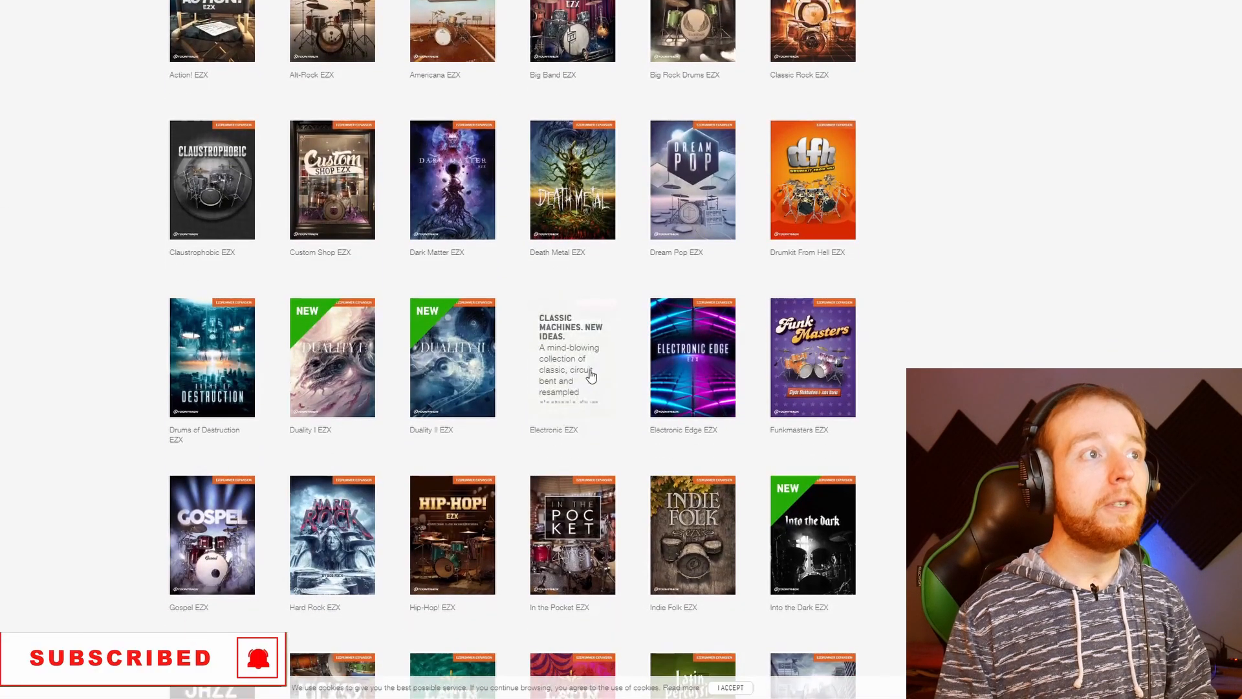
scroll(308, 380, "down", 1)
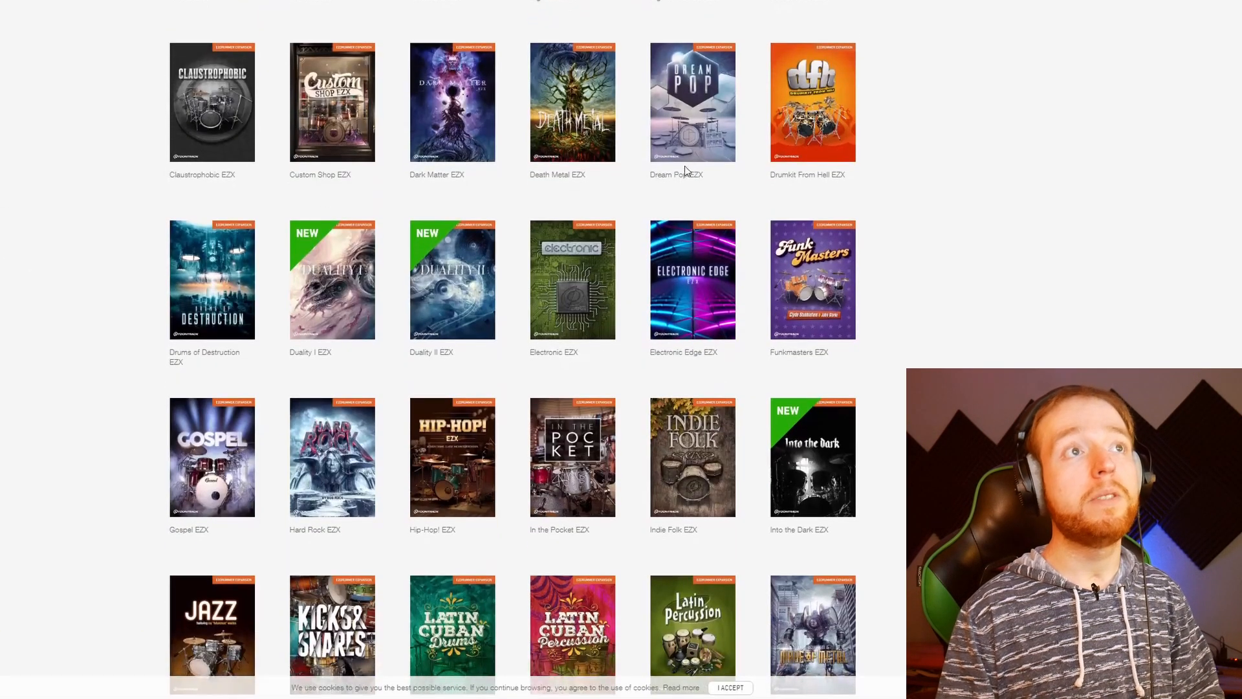
scroll(935, 153, "down", 5)
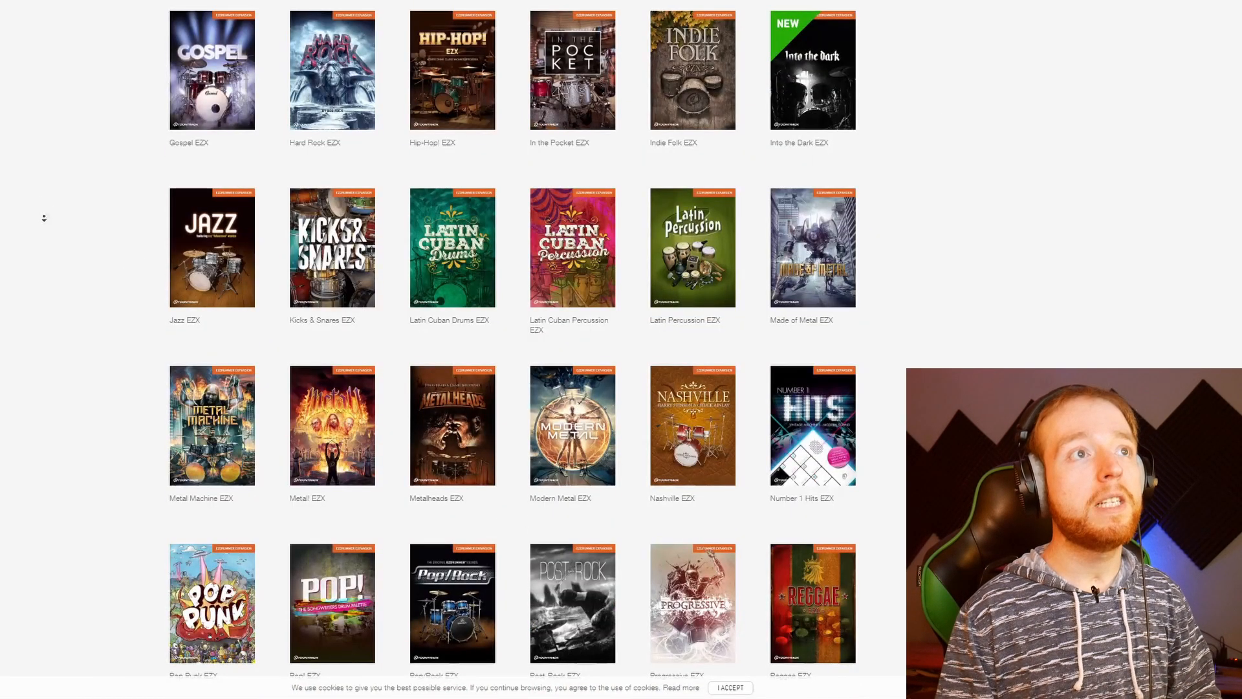
scroll(41, 223, "down", 1)
middle_click(77, 231)
scroll(77, 240, "down", 1)
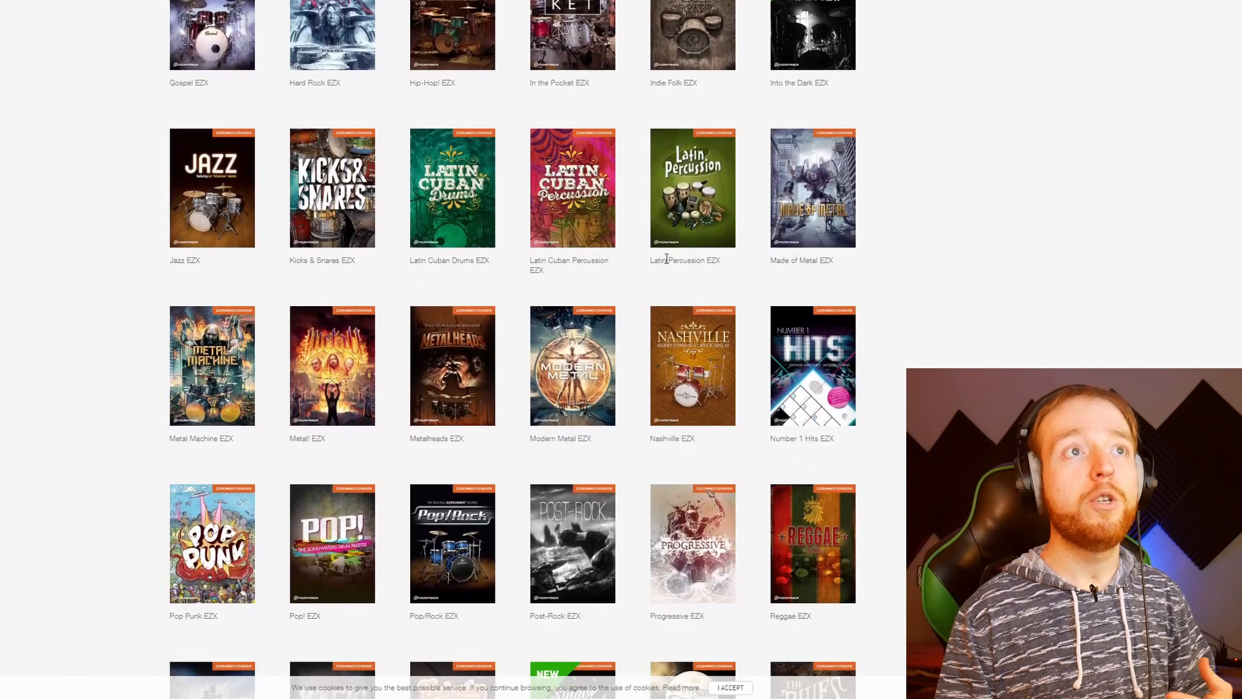
scroll(739, 183, "down", 5)
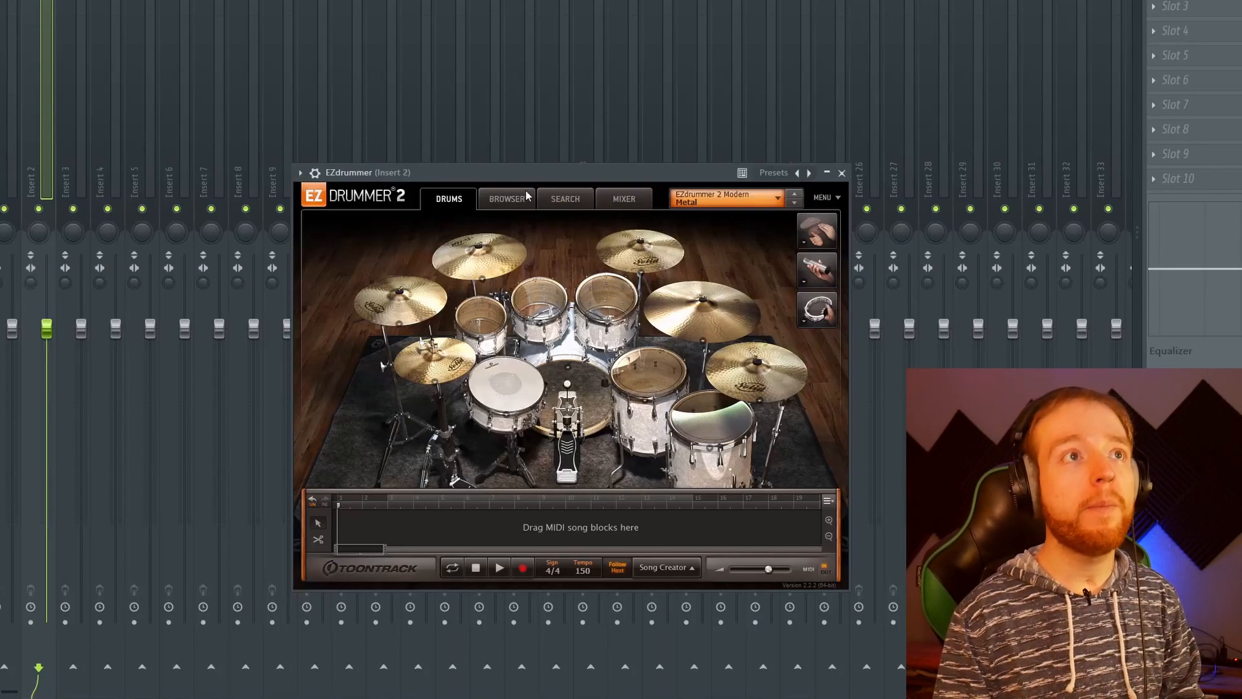
Record a short beat with Tap2Find, show the matching grooves, and preview Bridge 01 from DBL Kick Metal 170 BPM.
left_click_drag(573, 171, 592, 218)
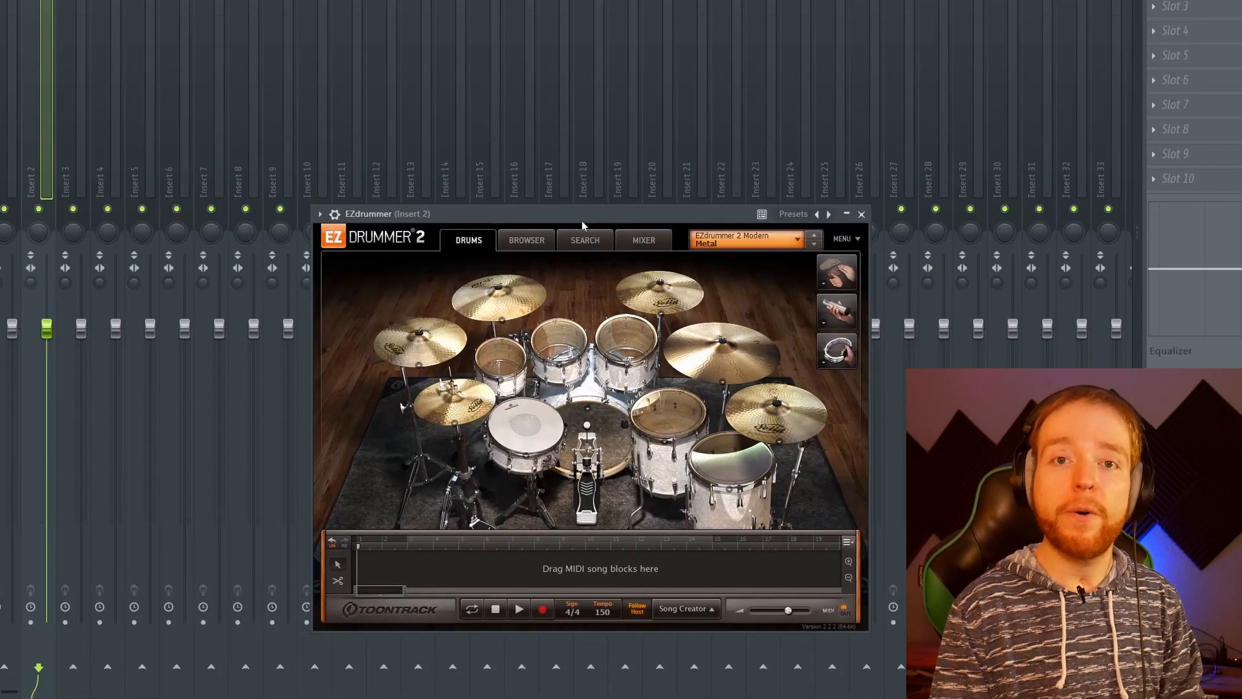
left_click(583, 240)
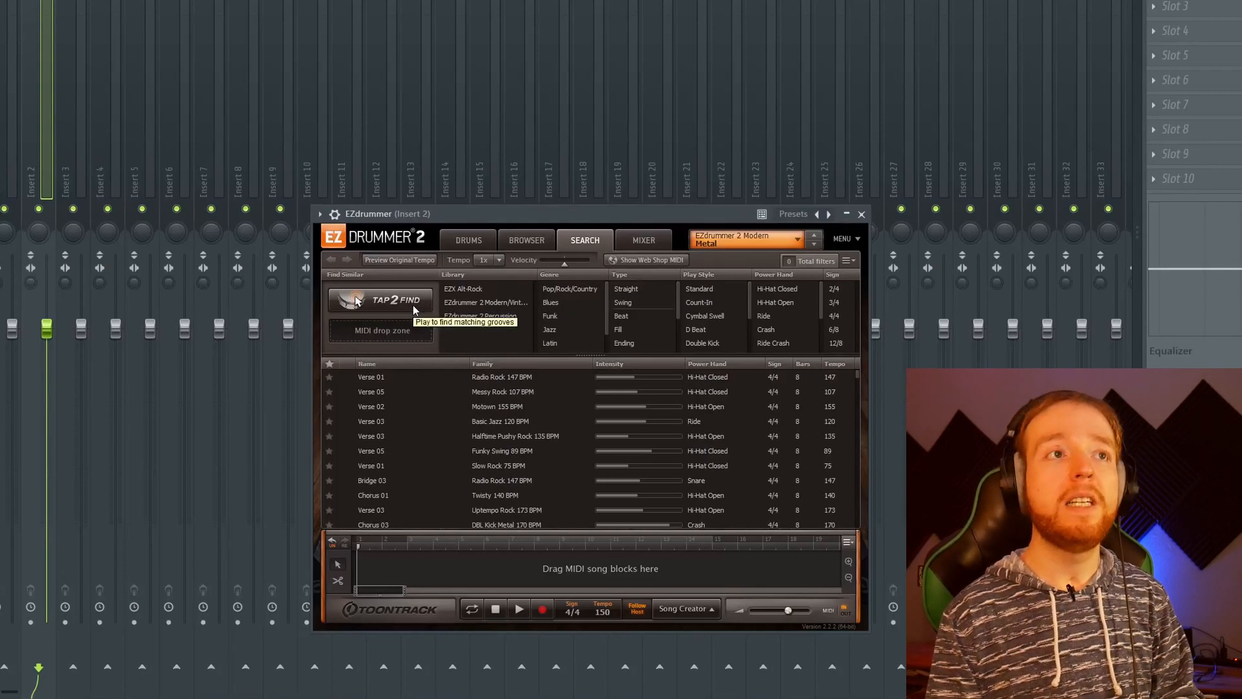
left_click(383, 299)
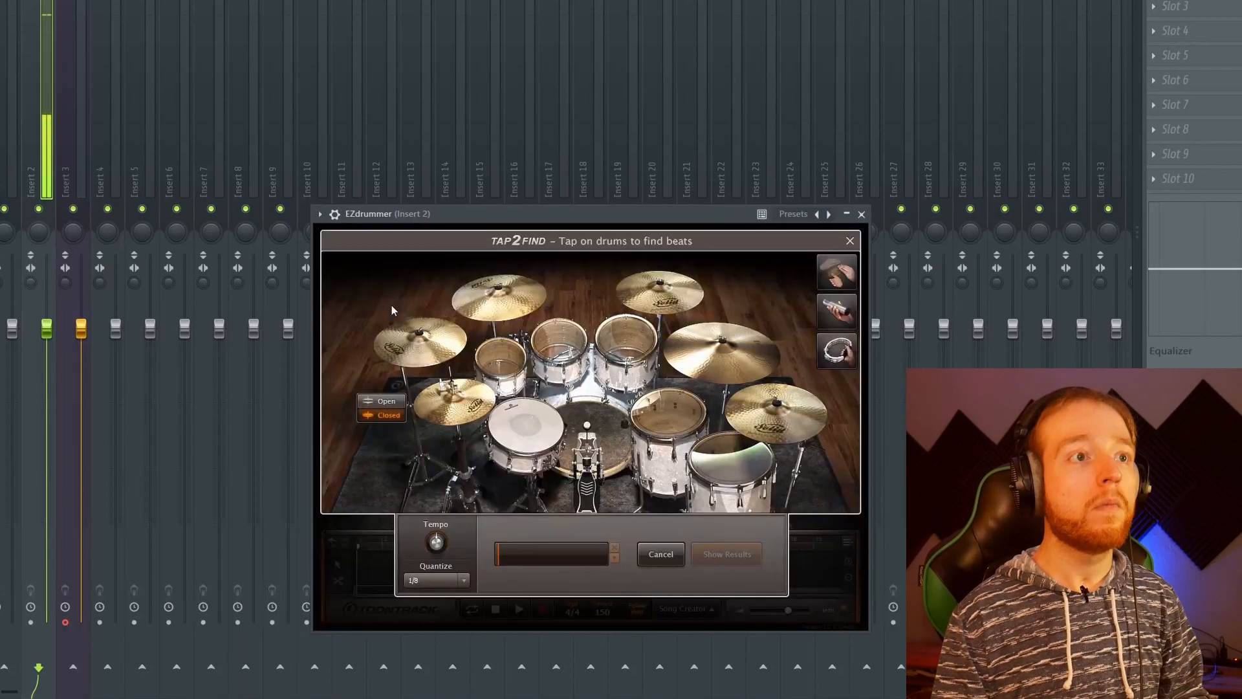
left_click(524, 545)
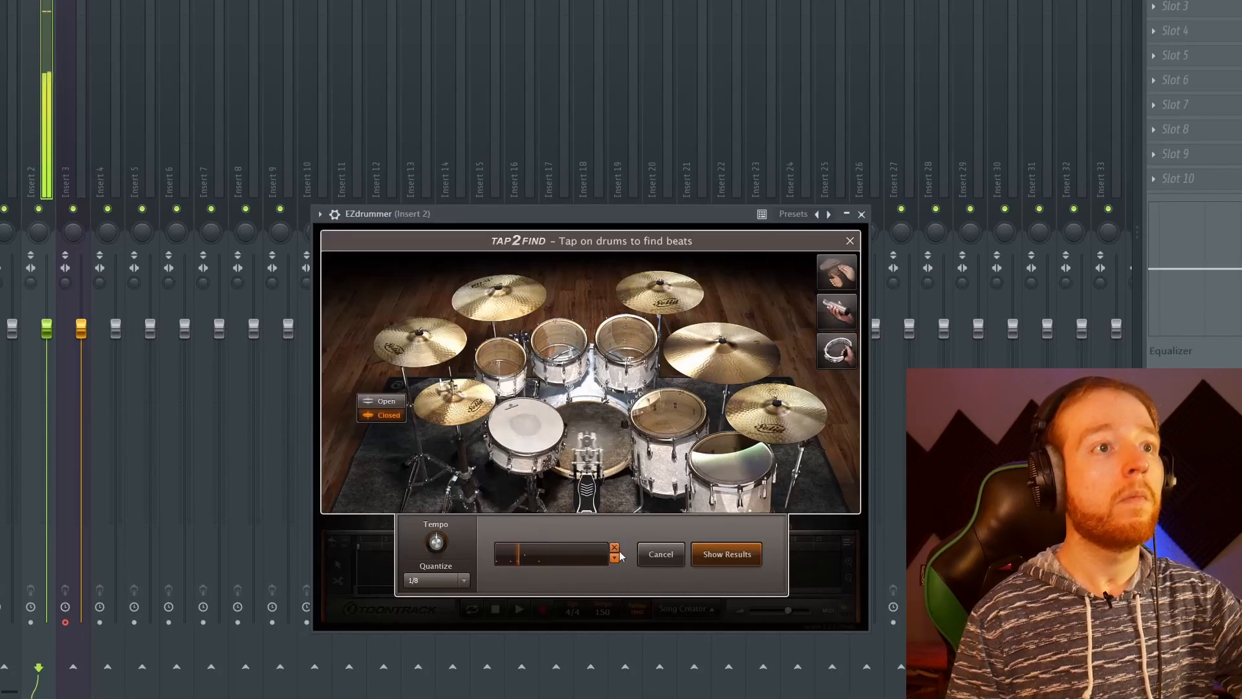
left_click(726, 554)
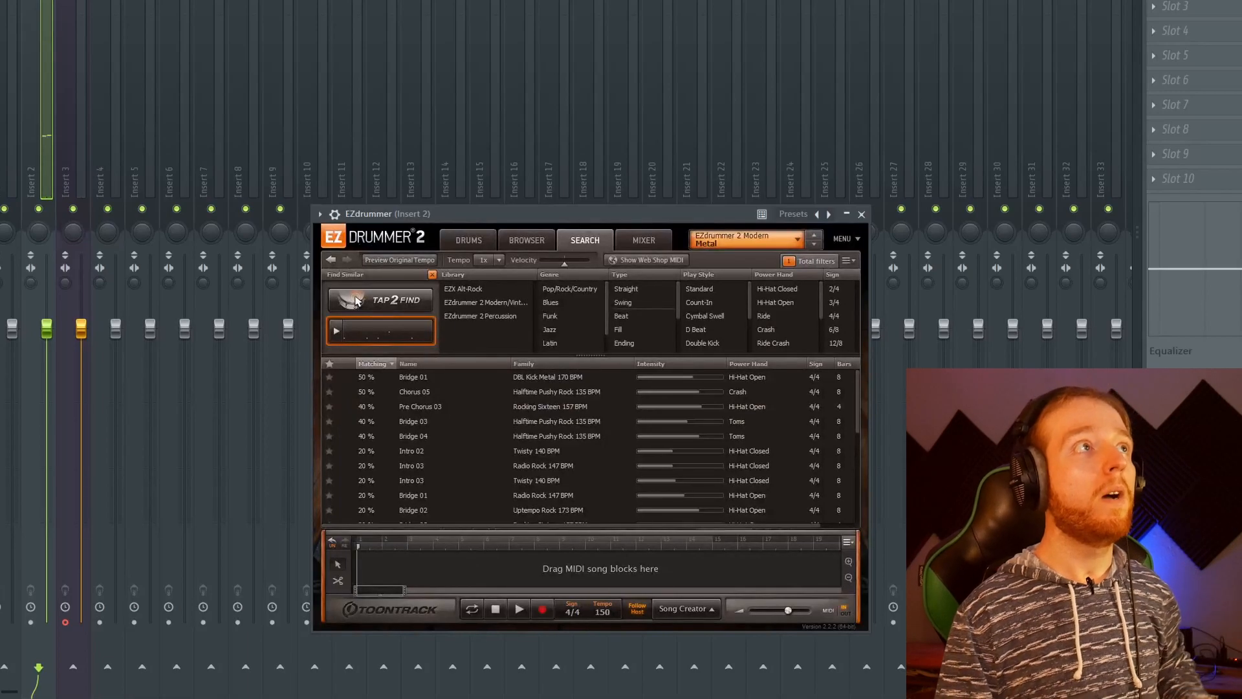
left_click(349, 378)
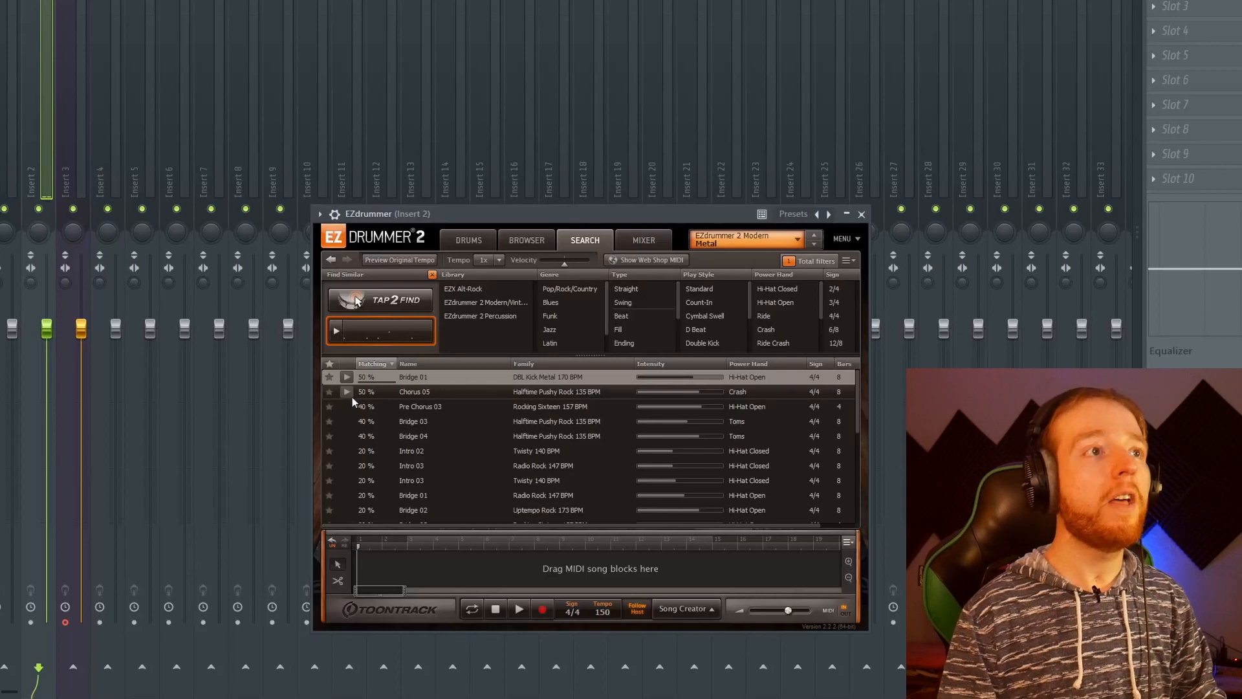
Preview Chorus 05 from Halftime Pushy Rock 135 BPM and place it at the start of the song track.
left_click(351, 393)
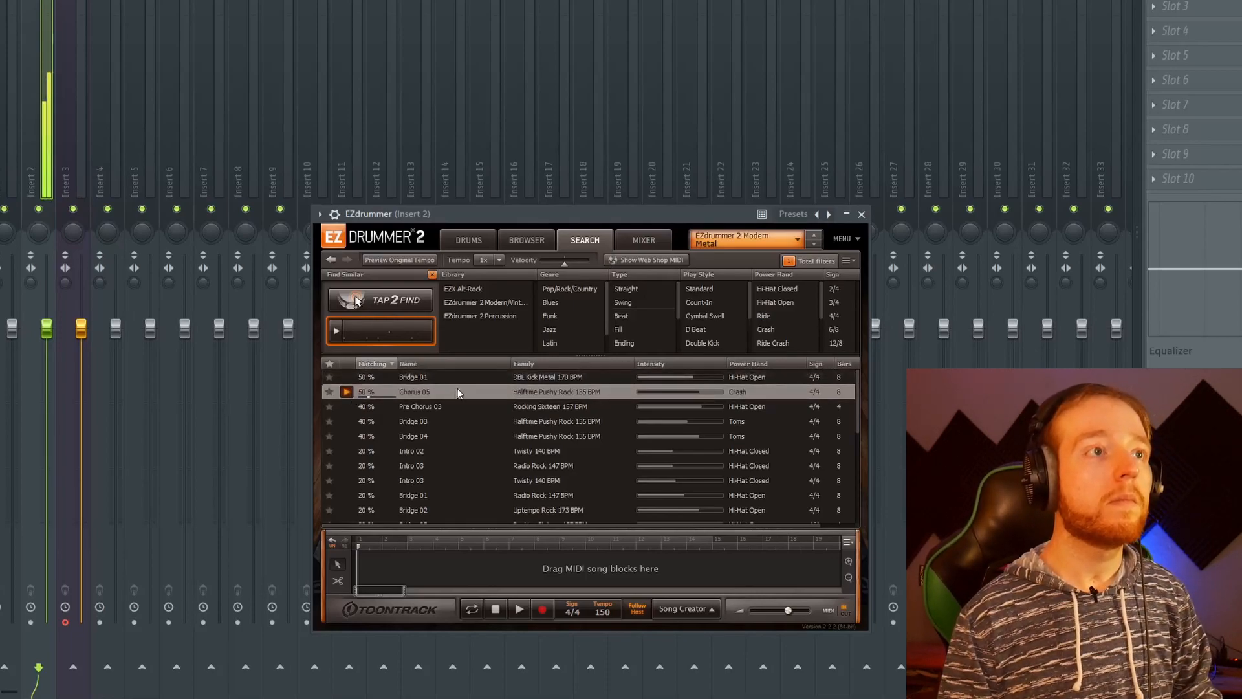
left_click(348, 392)
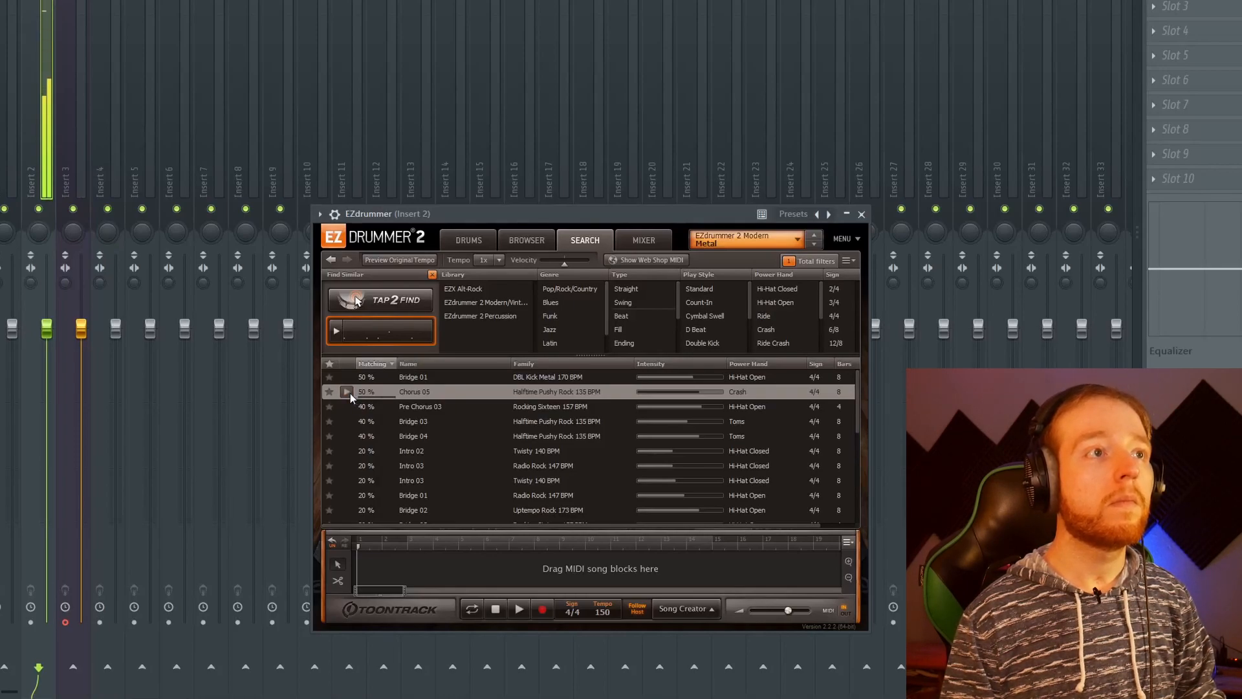
right_click(421, 394)
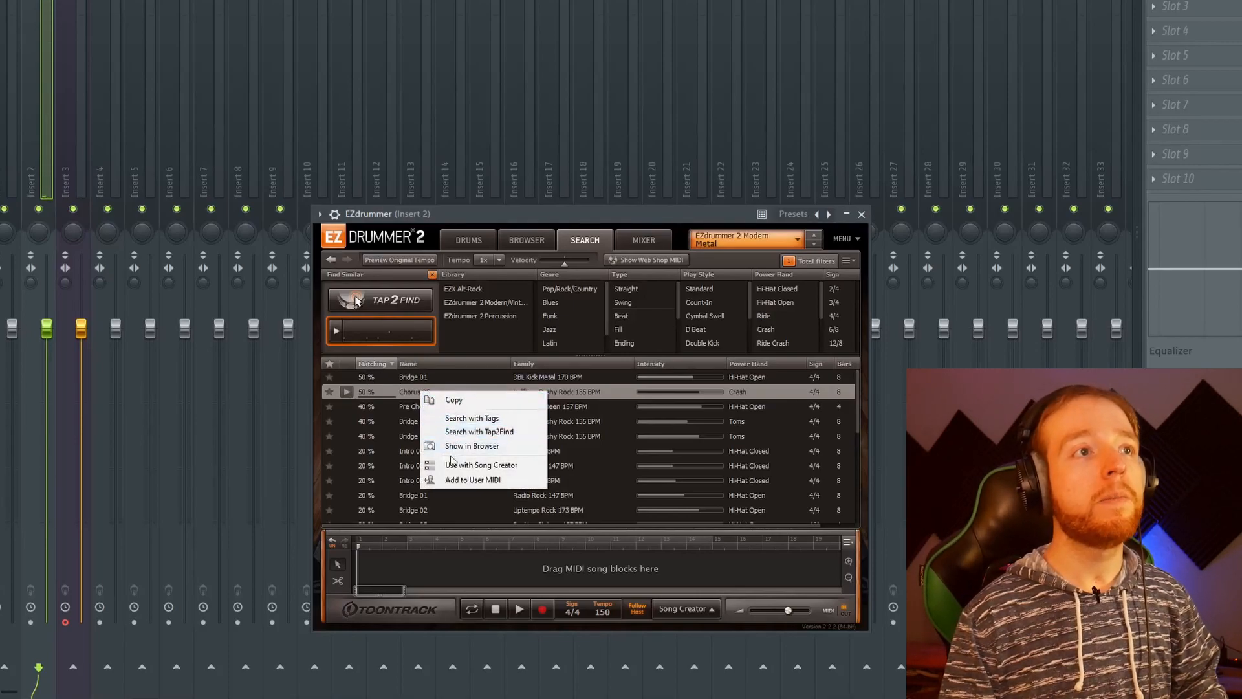
left_click_drag(412, 391, 360, 577)
Open Edit Play Style for the Chorus block on the song track.
right_click(393, 568)
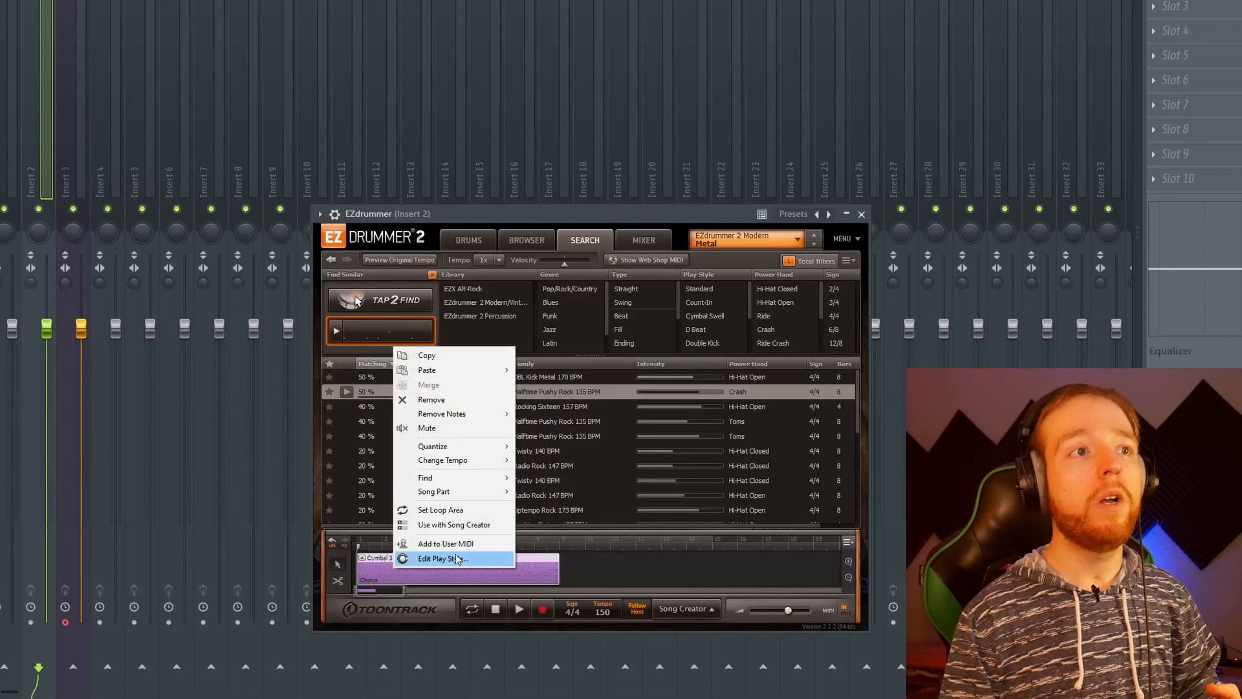
right_click(525, 575)
right_click(409, 569)
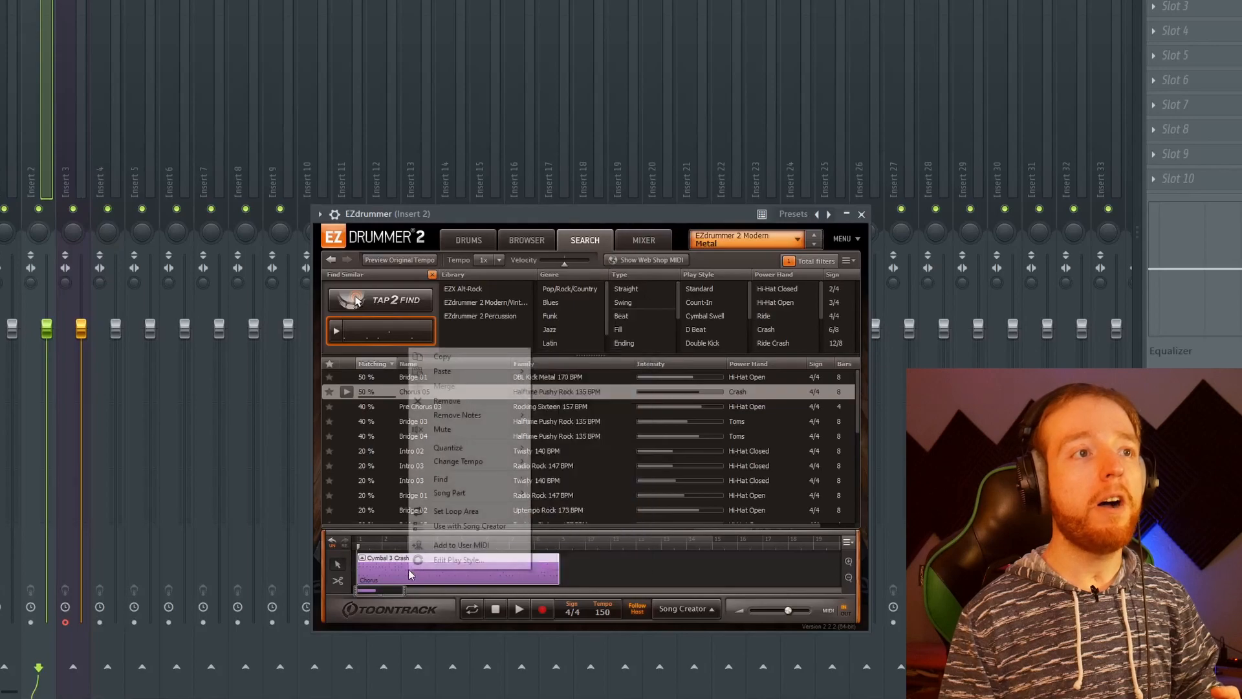
left_click(453, 561)
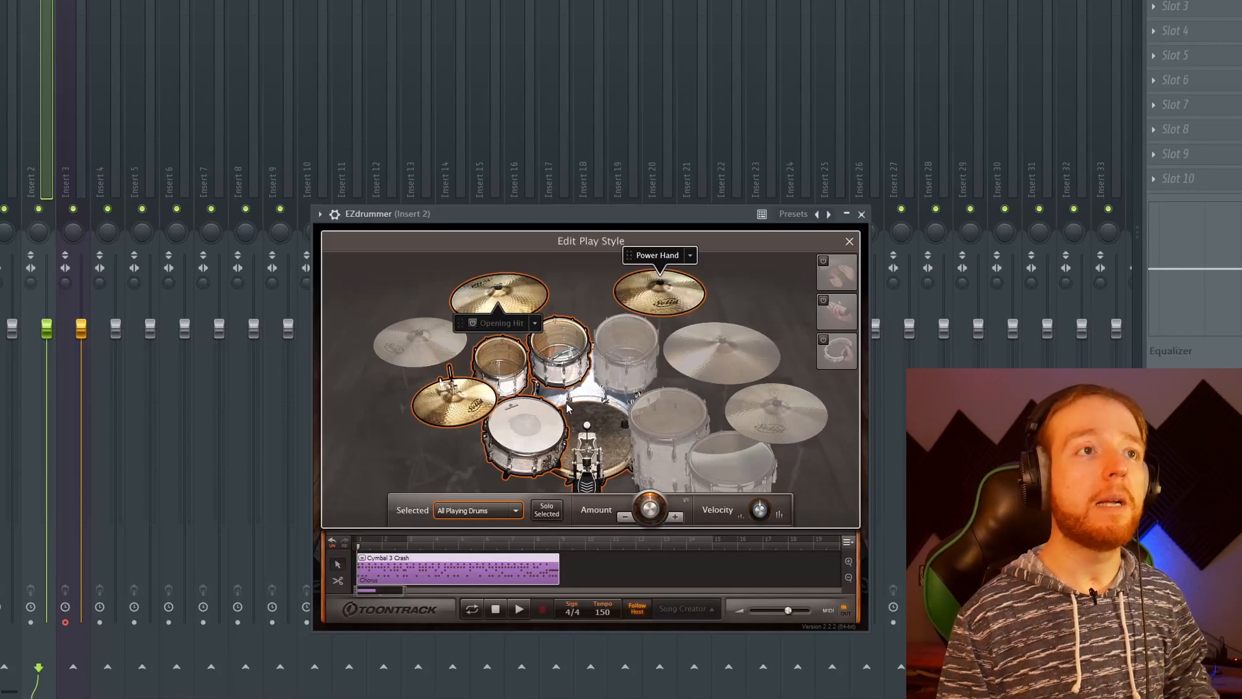
Select Racktom 2, play the groove and loop the last two bars of the block.
left_click(585, 368)
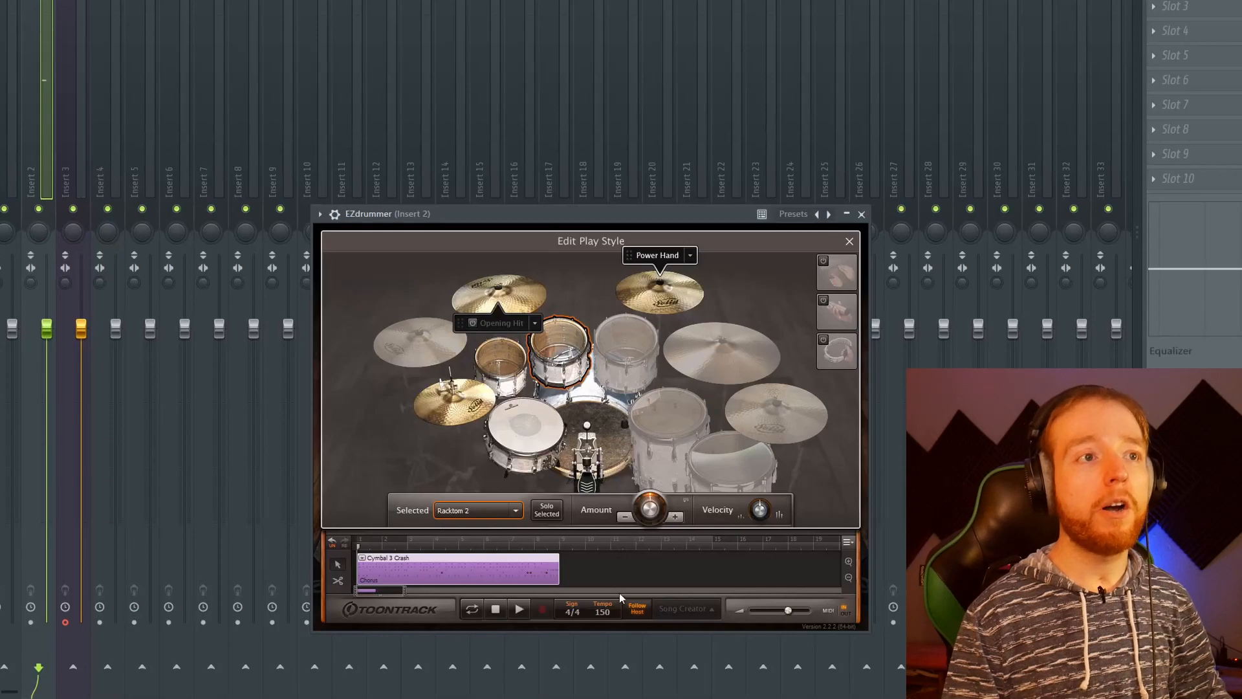
left_click(521, 610)
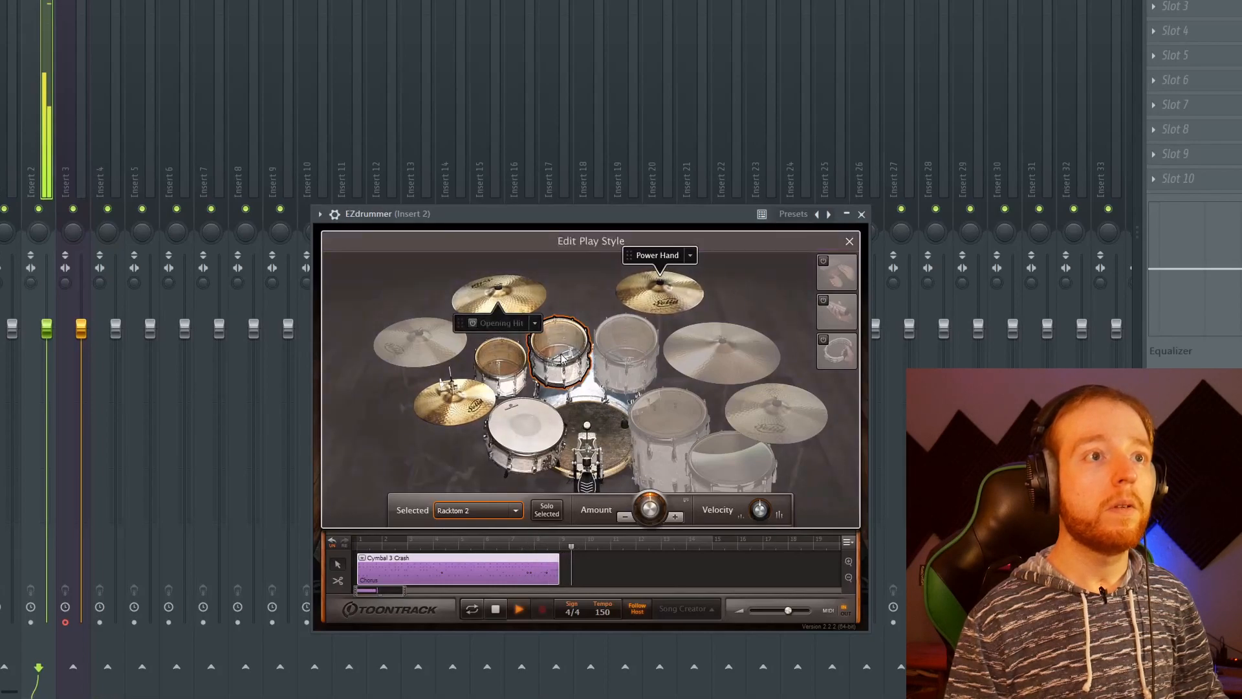
left_click(473, 609)
key("space")
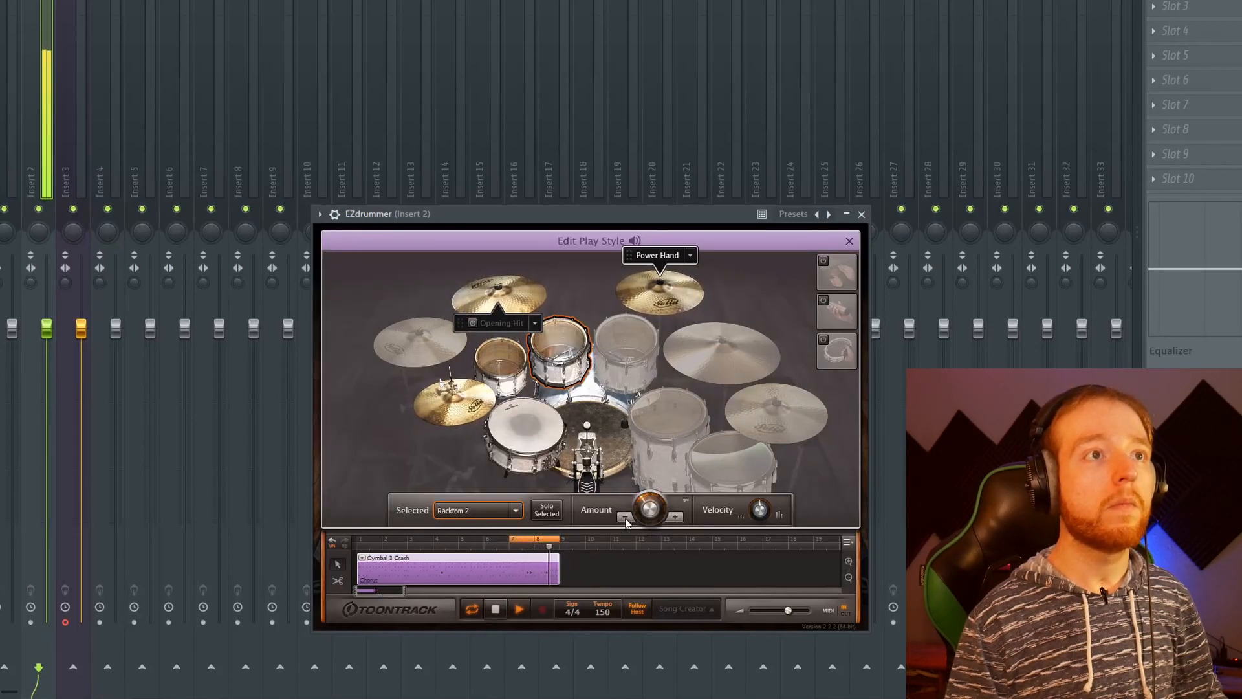
Select Racktom 1, try a lower hit amount and replay the looped section.
left_click(511, 367)
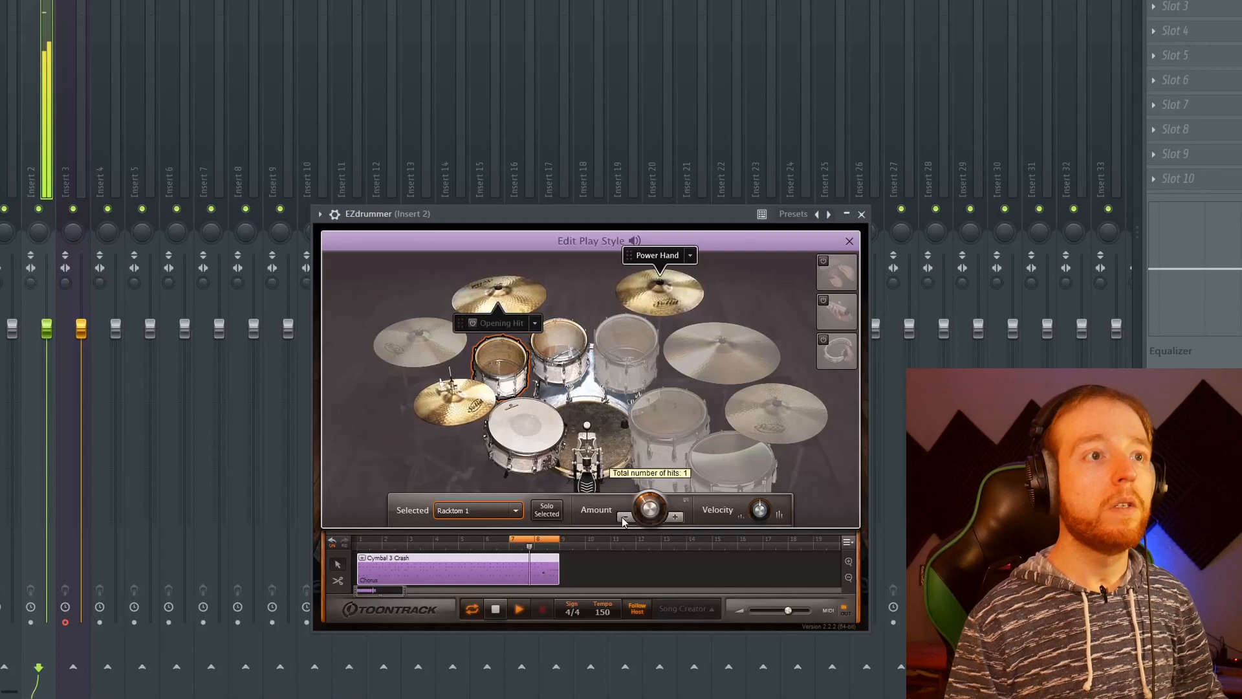
key("space")
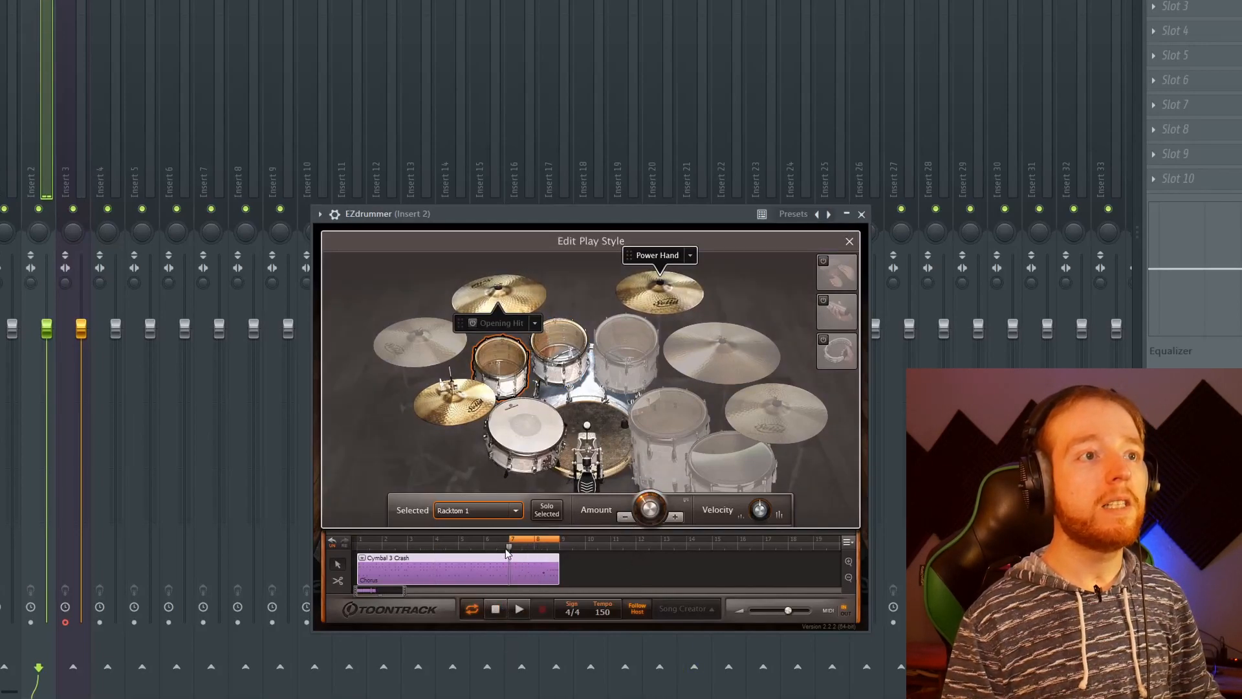
left_click(520, 611)
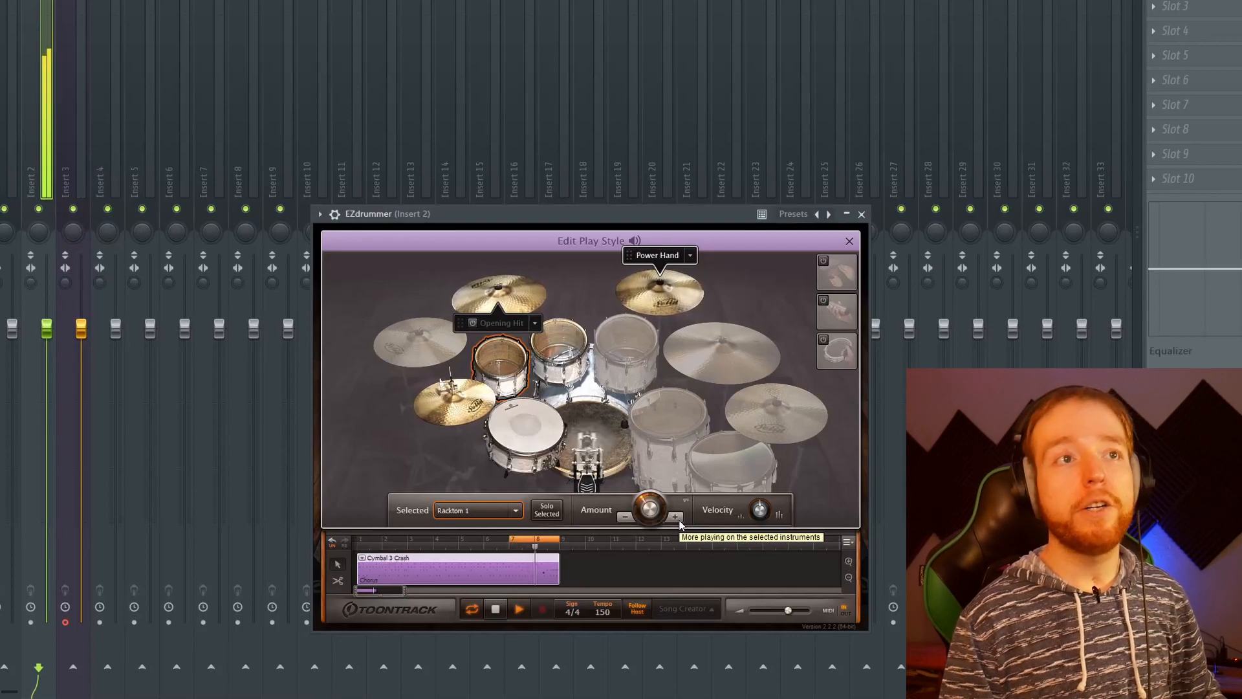
Increase the amount of hits on Racktom 2, turn looping off and play the groove from the start.
left_click(567, 350)
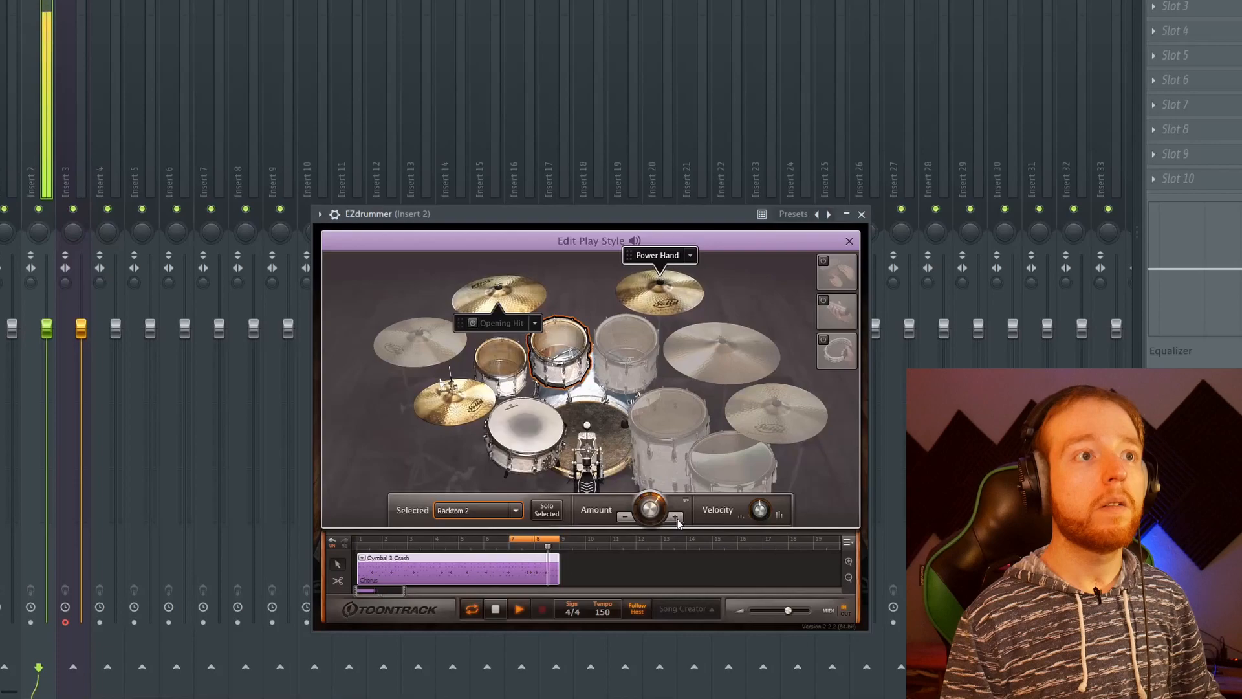
left_click(497, 614)
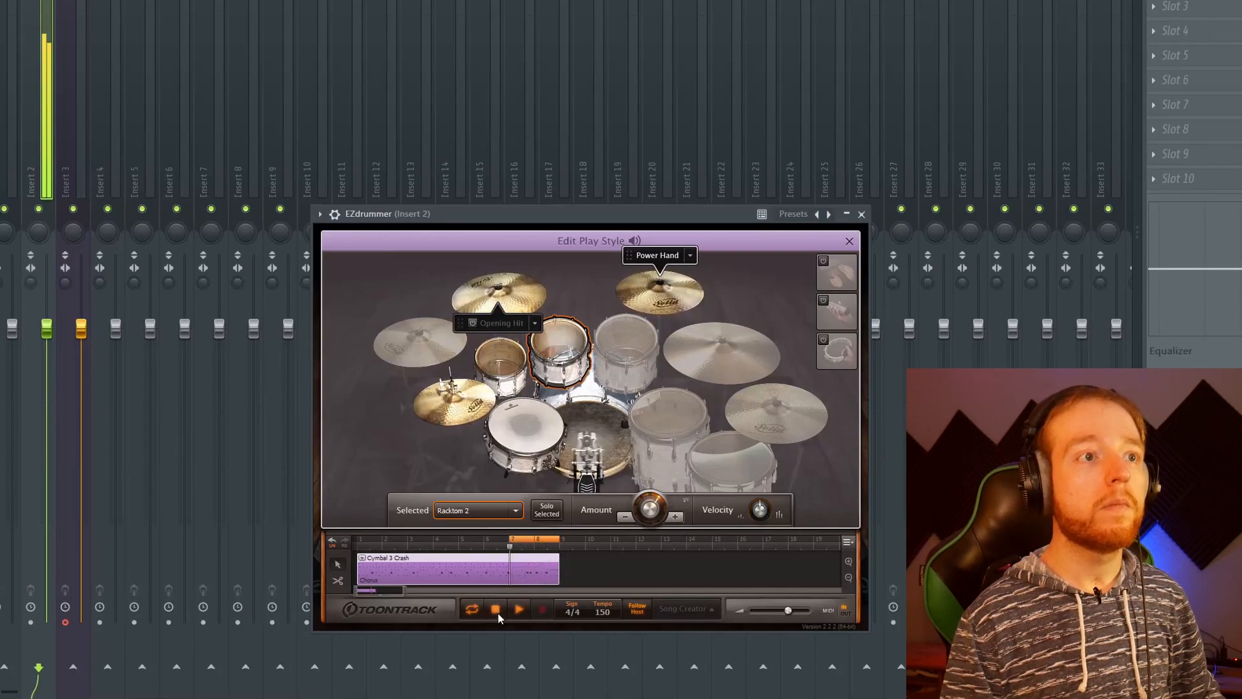
left_click(480, 608)
left_click(499, 610)
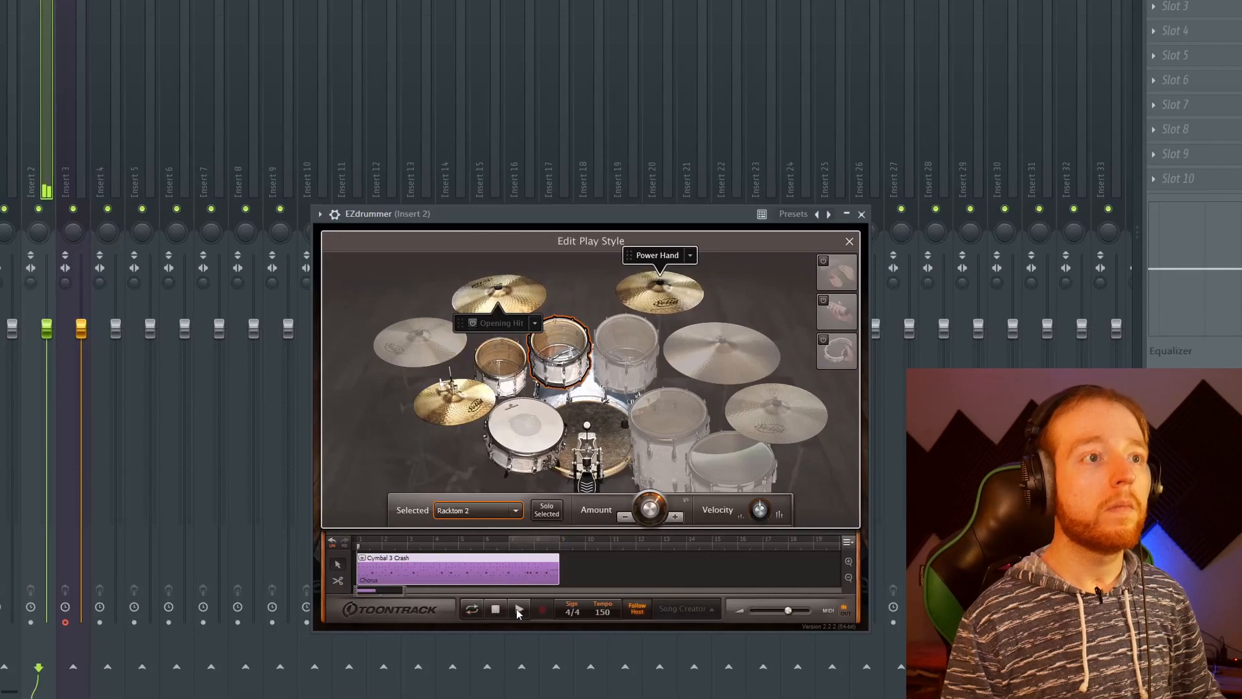
left_click(518, 610)
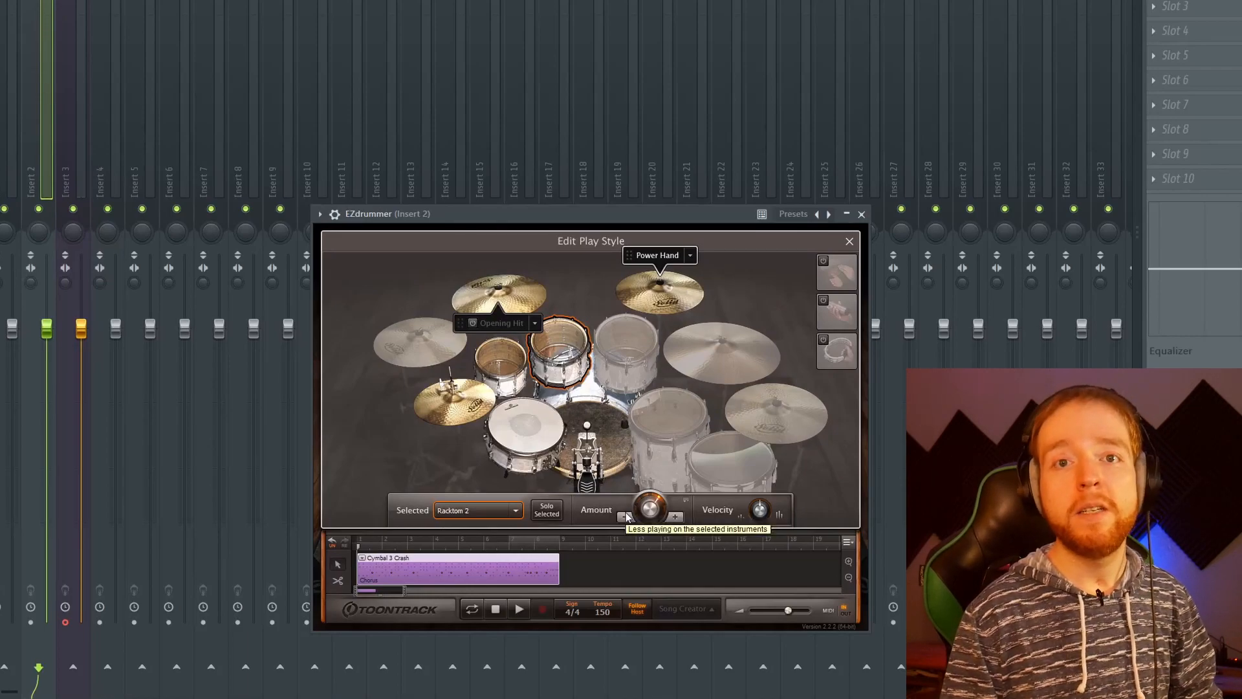
Remove the hits from Racktom 2, add hits to Floortom 1 and audition the edited groove.
left_click(509, 381)
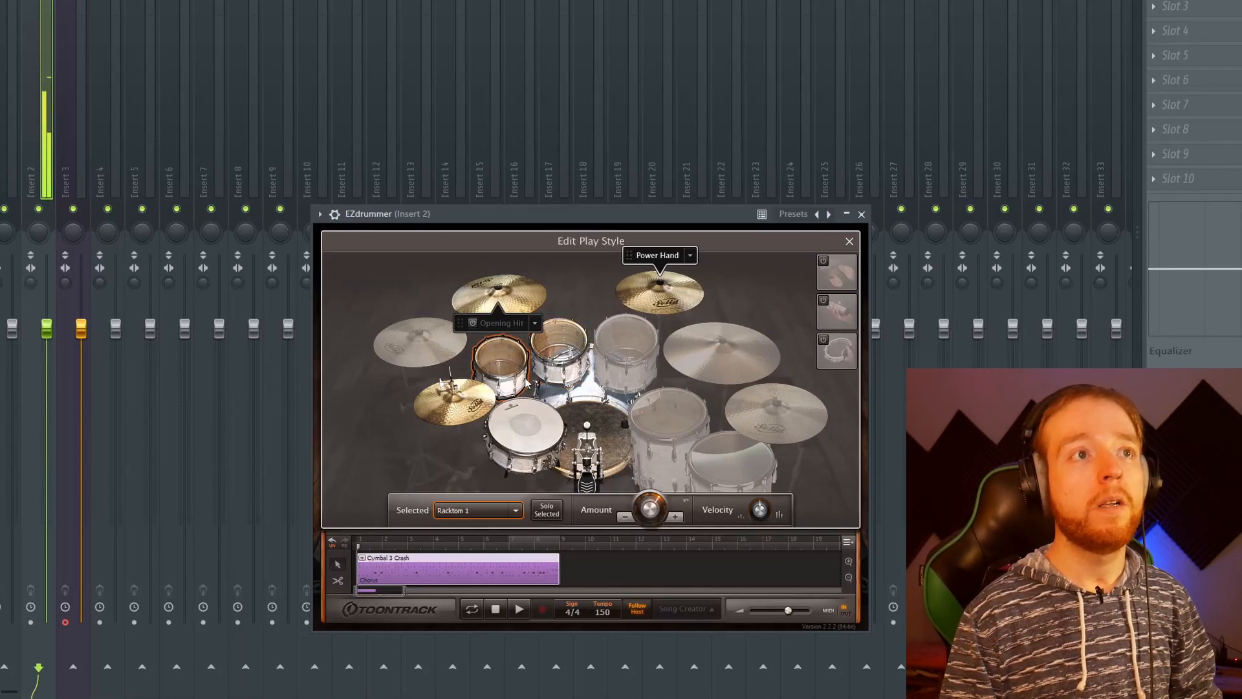
left_click(542, 335)
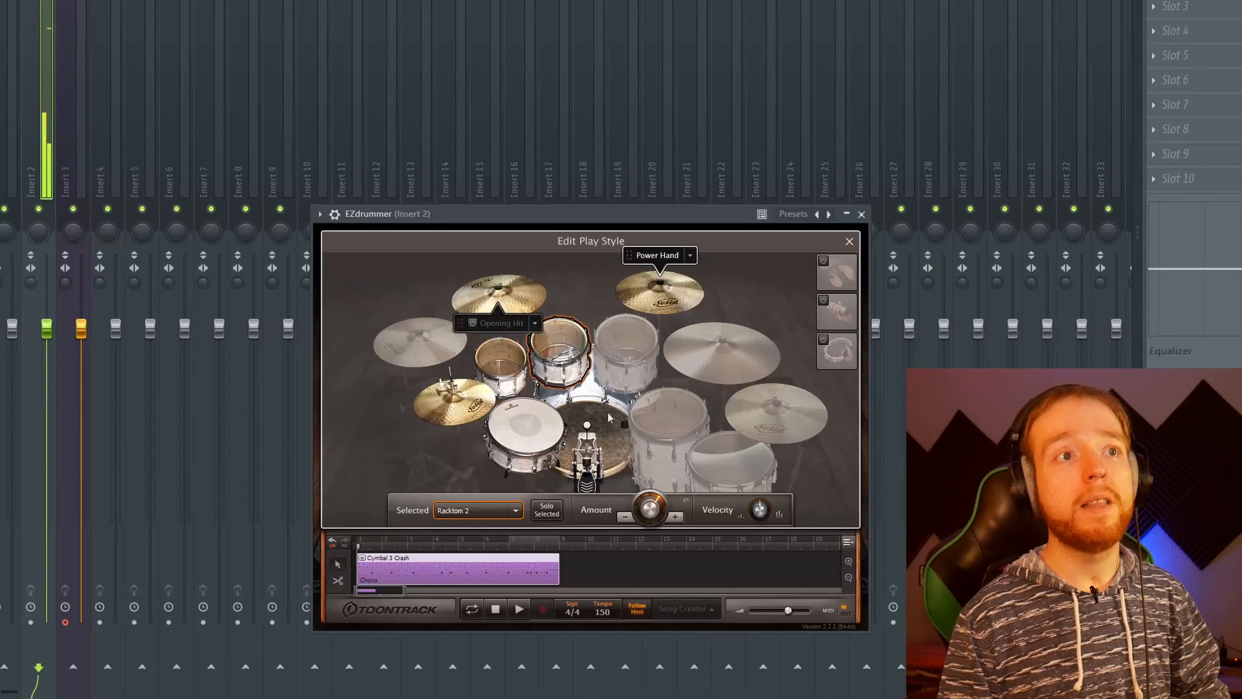
left_click(625, 516)
left_click(667, 422)
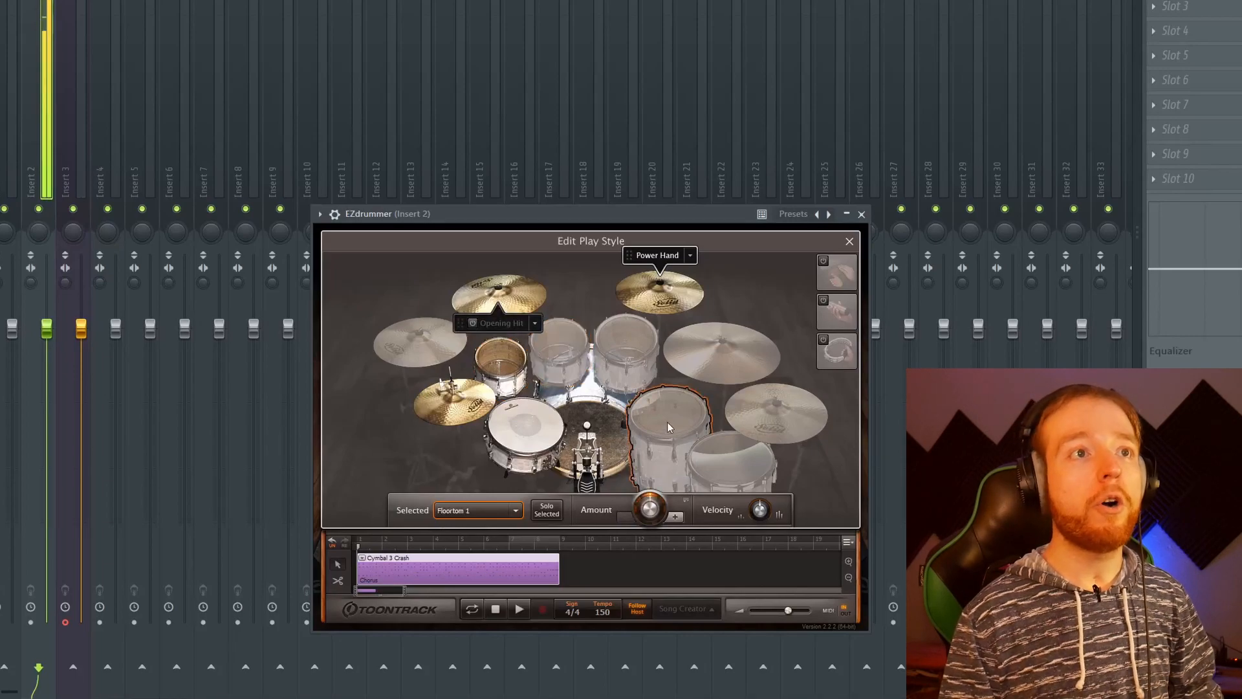
left_click(683, 519)
left_click(519, 610)
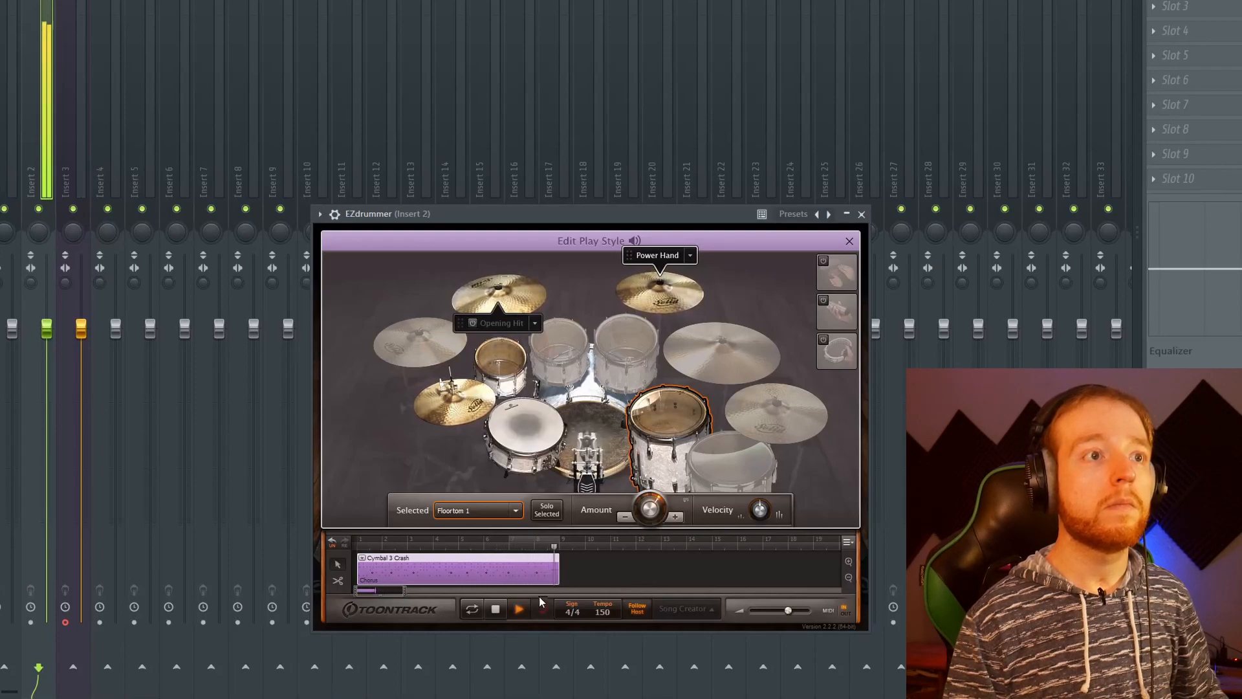
key("space")
Move the Power Hand from Cymbal 3 to the hi-hat and check the hi-hat's articulation options.
left_click(650, 262)
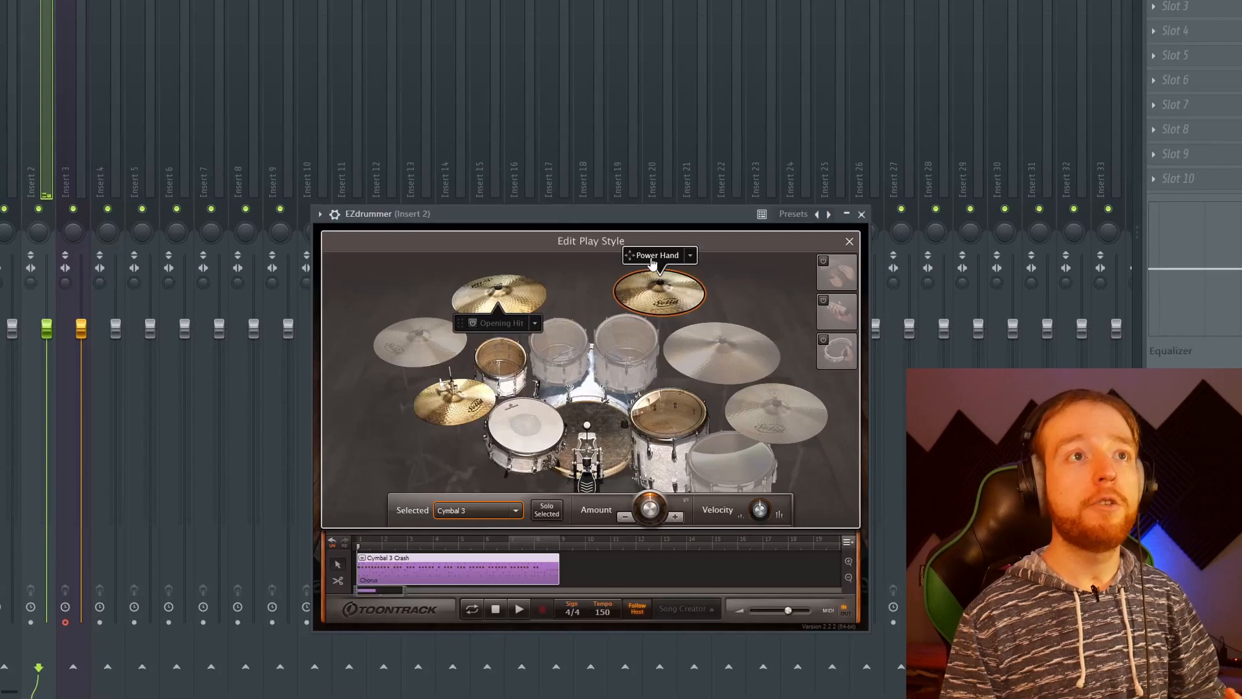
left_click_drag(660, 262, 473, 411)
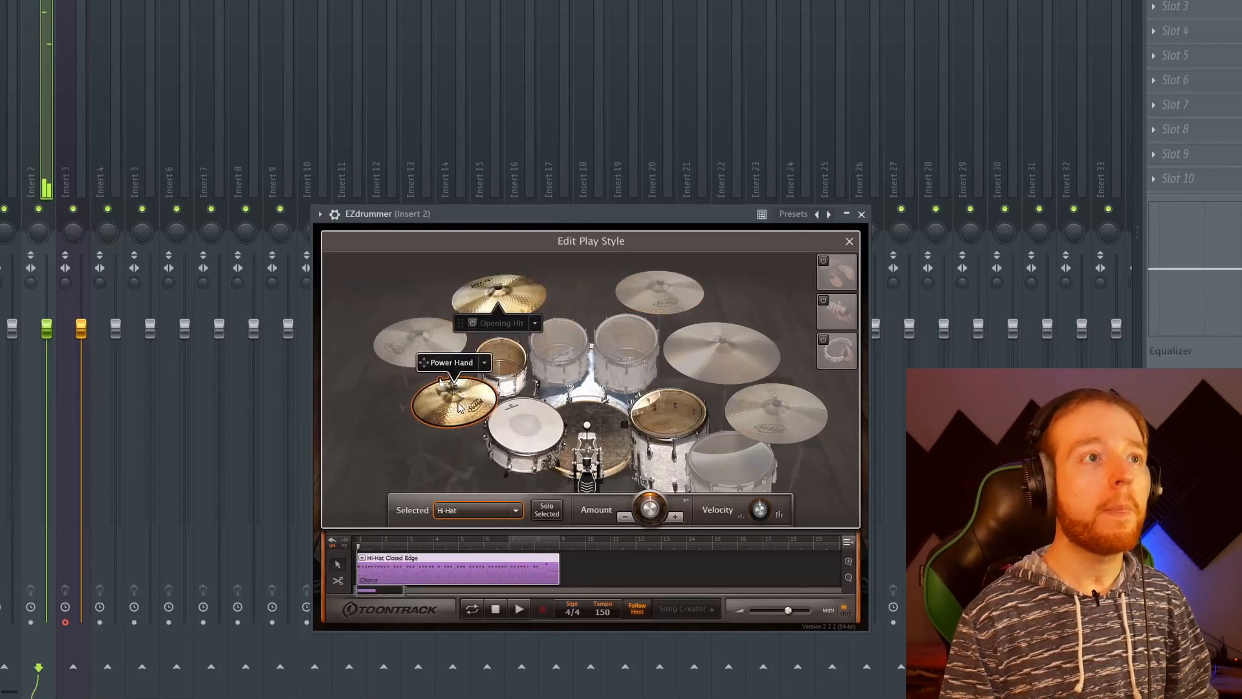
right_click(457, 408)
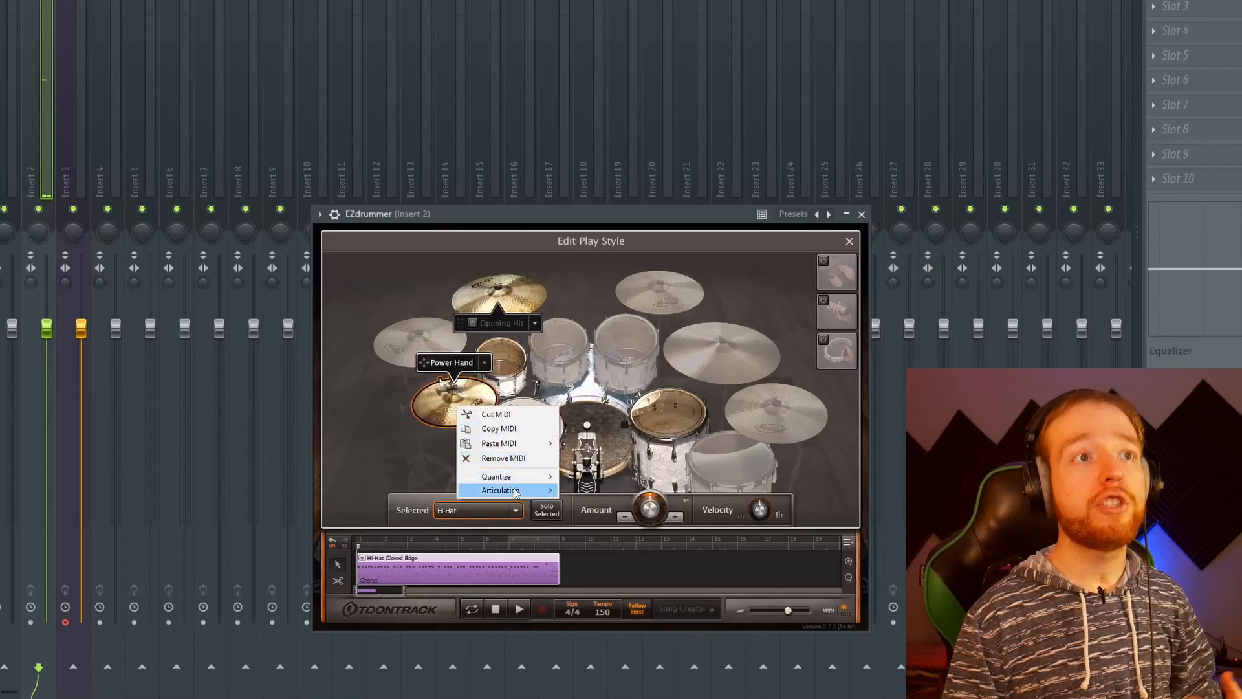
mouse_move(517, 492)
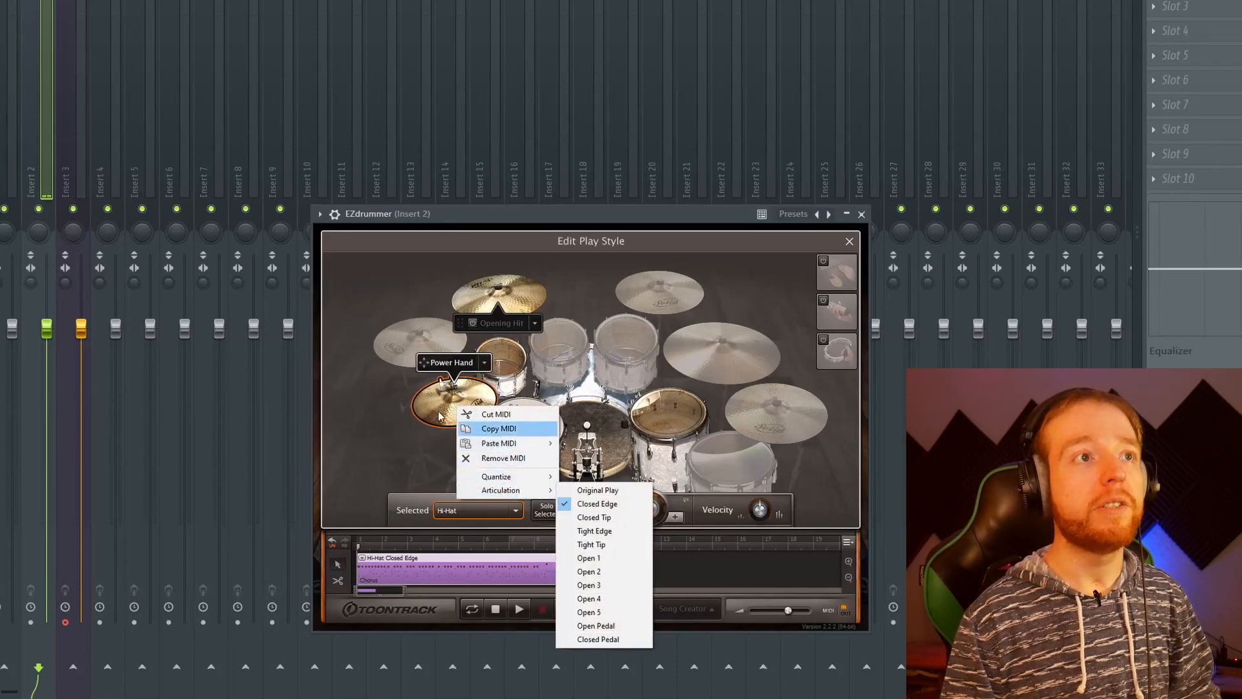
left_click(498, 428)
Play the groove with the hi-hat as Power Hand and increase the hi-hat's hit amount.
left_click(519, 609)
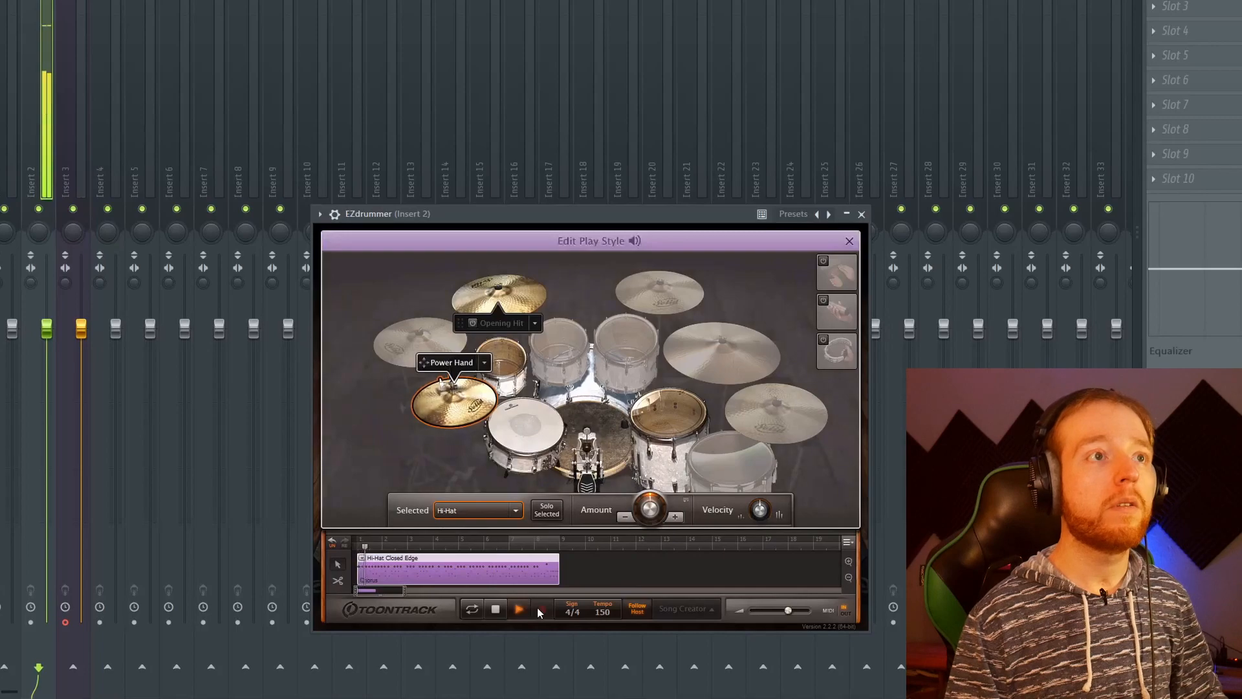
left_click(473, 324)
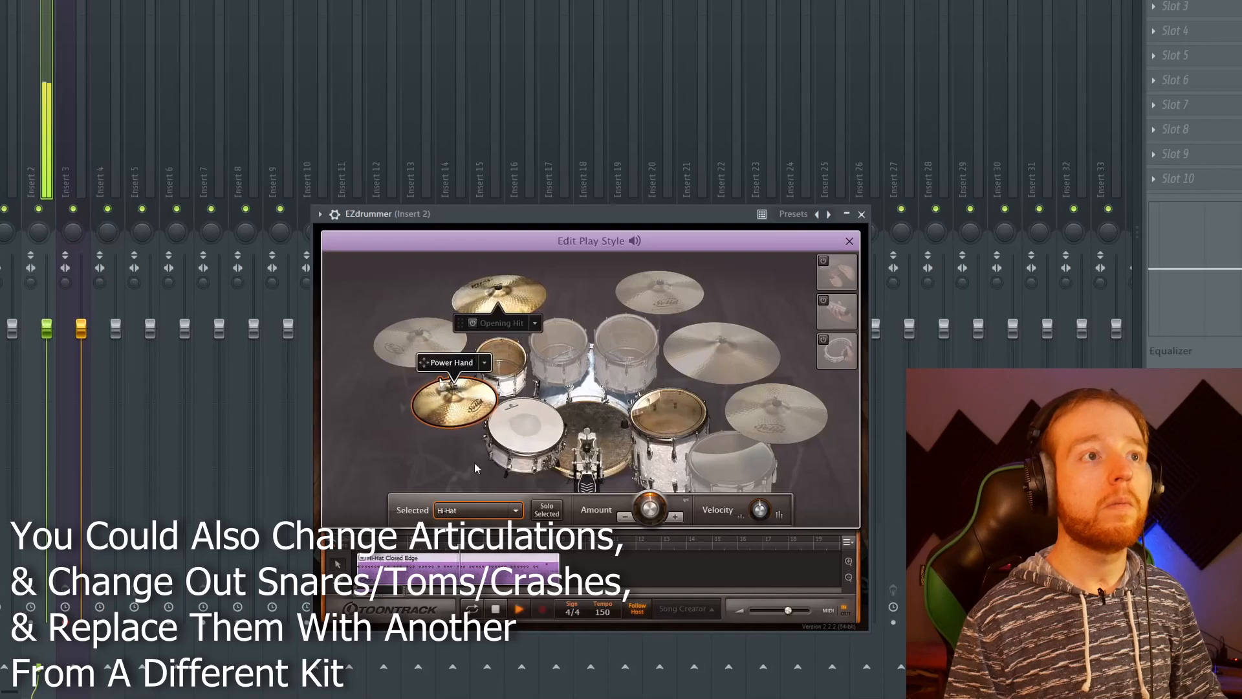
left_click(675, 518)
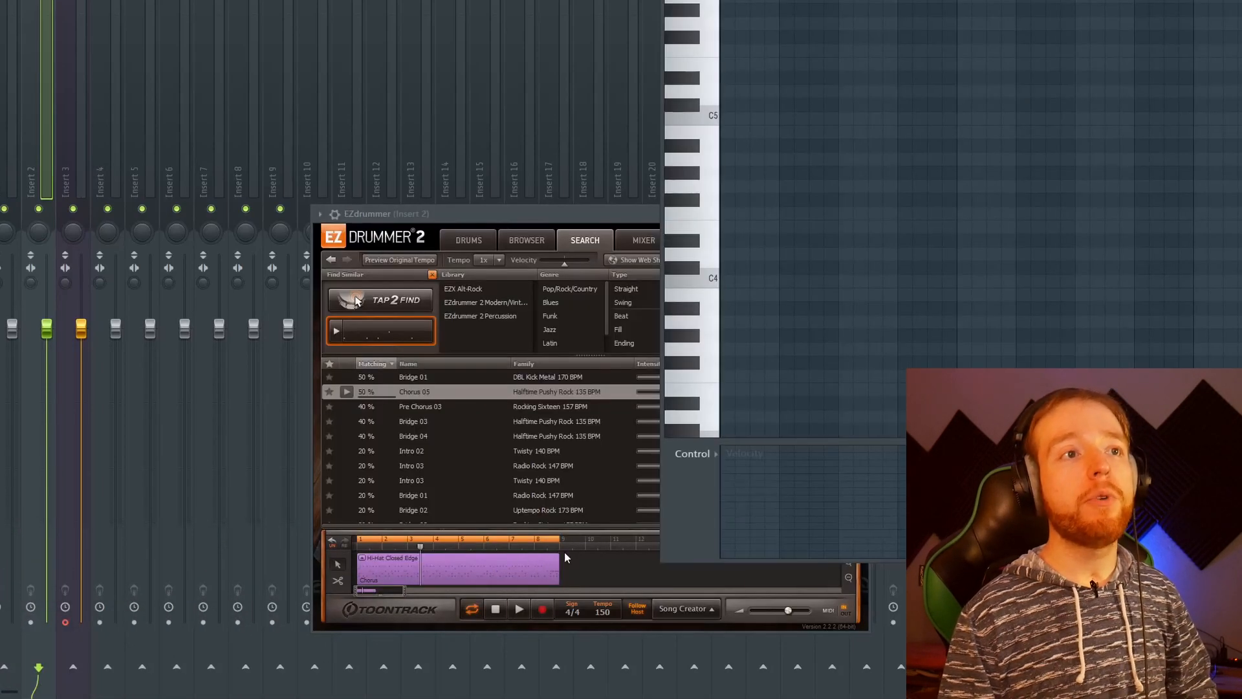
Move the EZdrummer window aside, copy the edited Chorus block into the FL Studio piano roll and look over its notes.
left_click(468, 576)
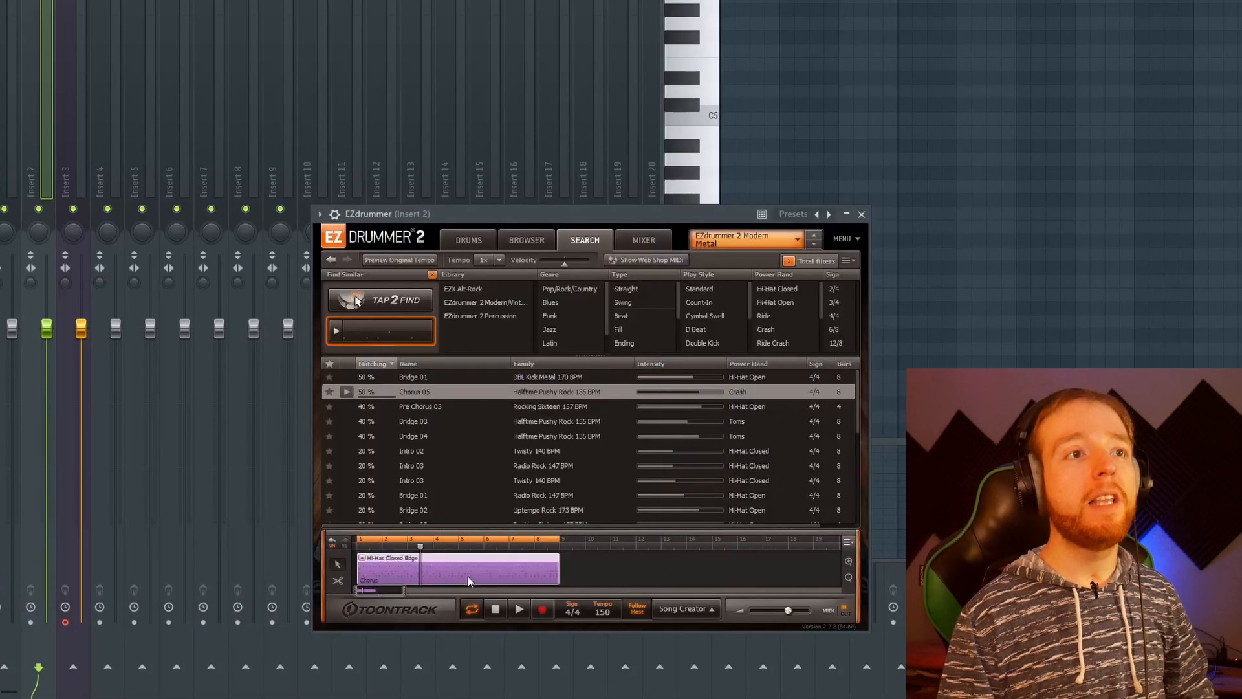
left_click_drag(523, 220, 174, 141)
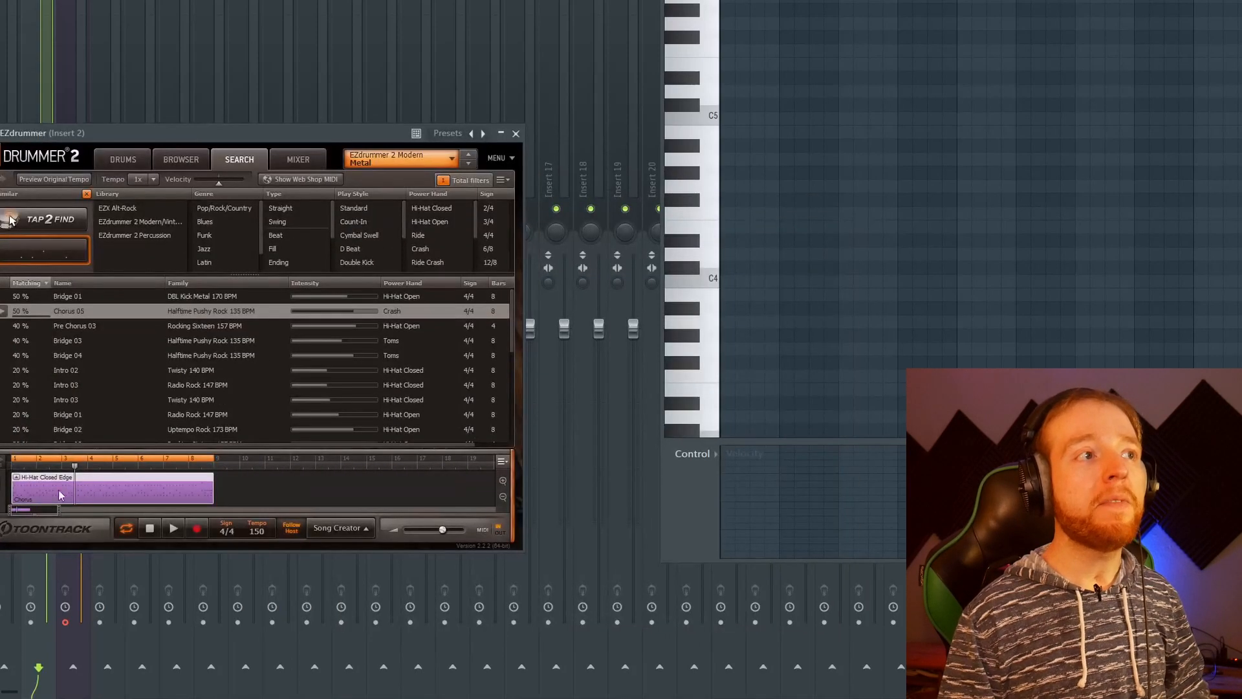
left_click_drag(24, 492, 732, 124)
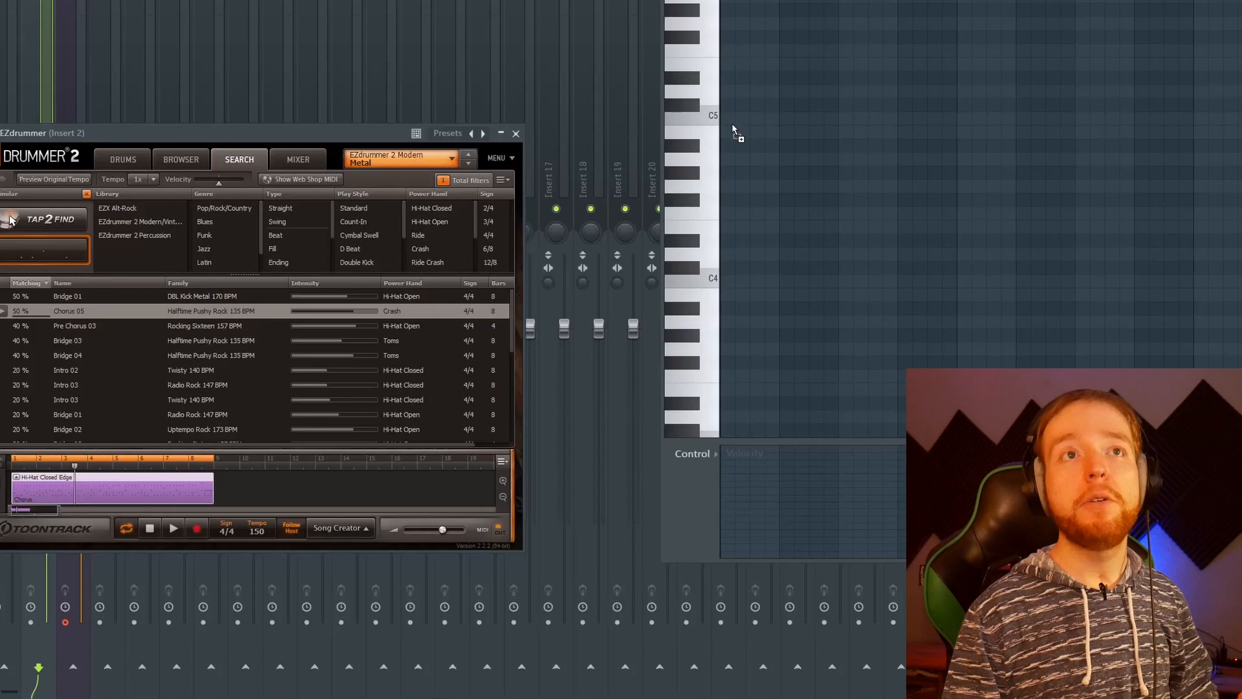
left_click_drag(733, 165, 730, 160)
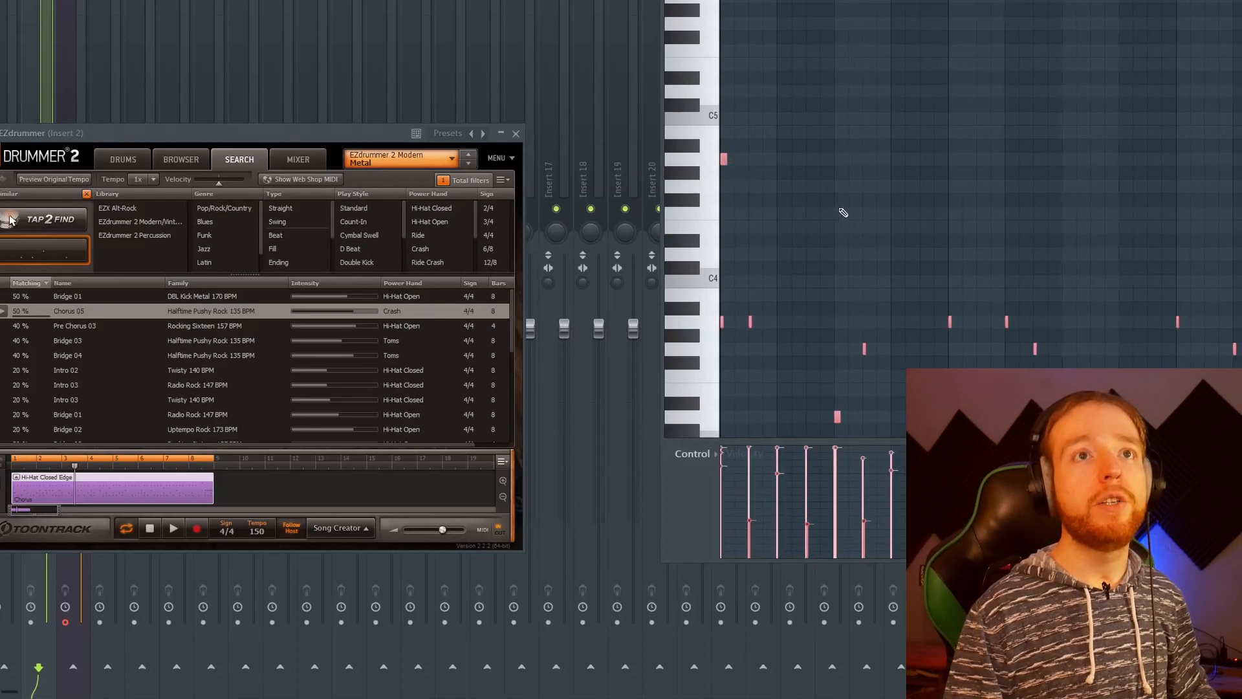
scroll(834, 249, "down", 3)
scroll(837, 251, "down", 2)
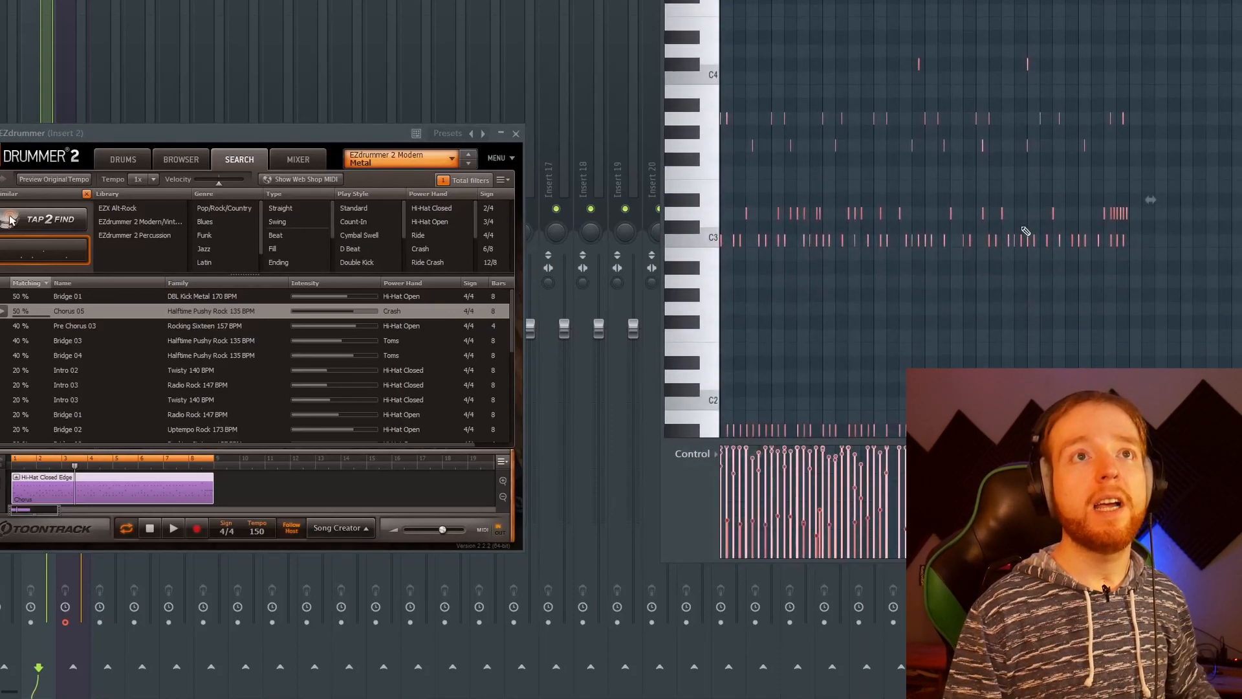
scroll(925, 271, "up", 2)
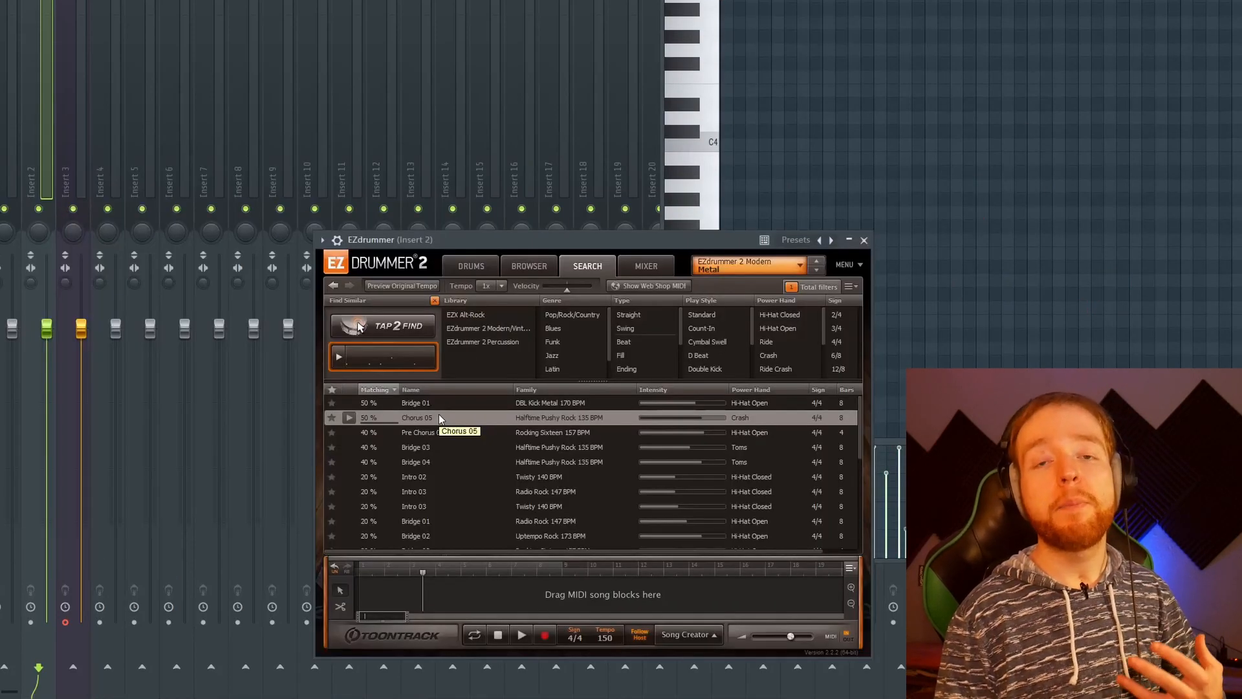
Use the Chorus 05 groove with Song Creator and look over its suggested song parts.
right_click(438, 415)
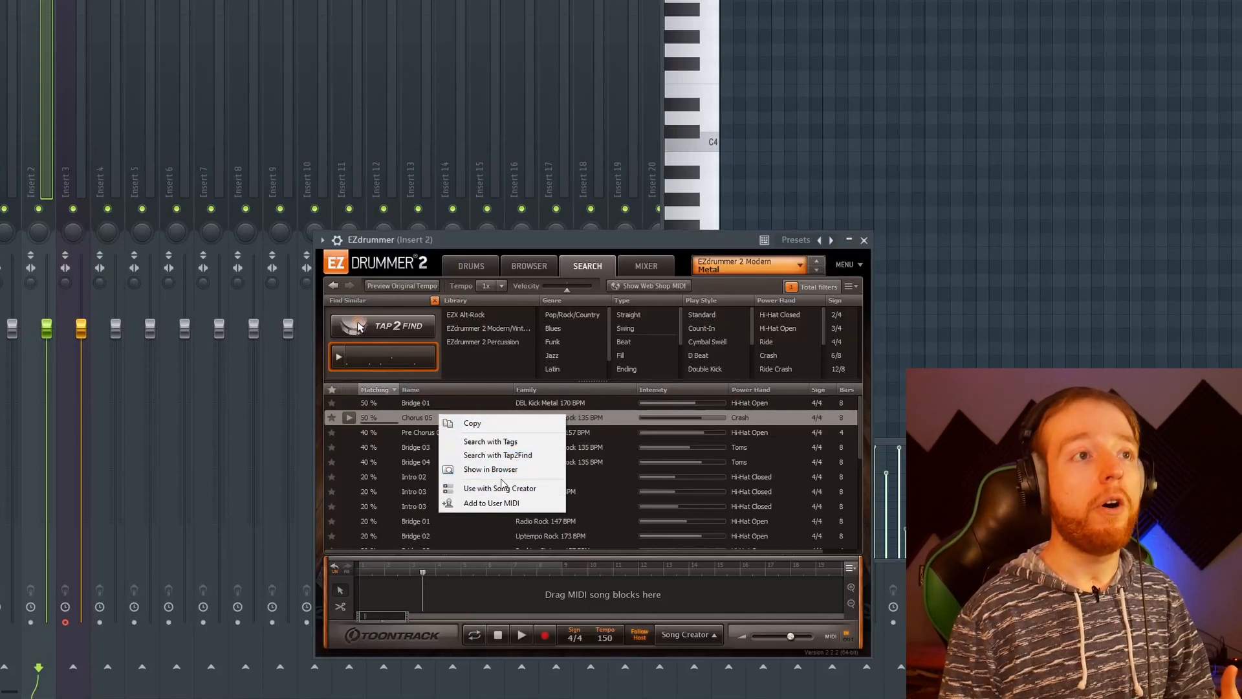
right_click(411, 415)
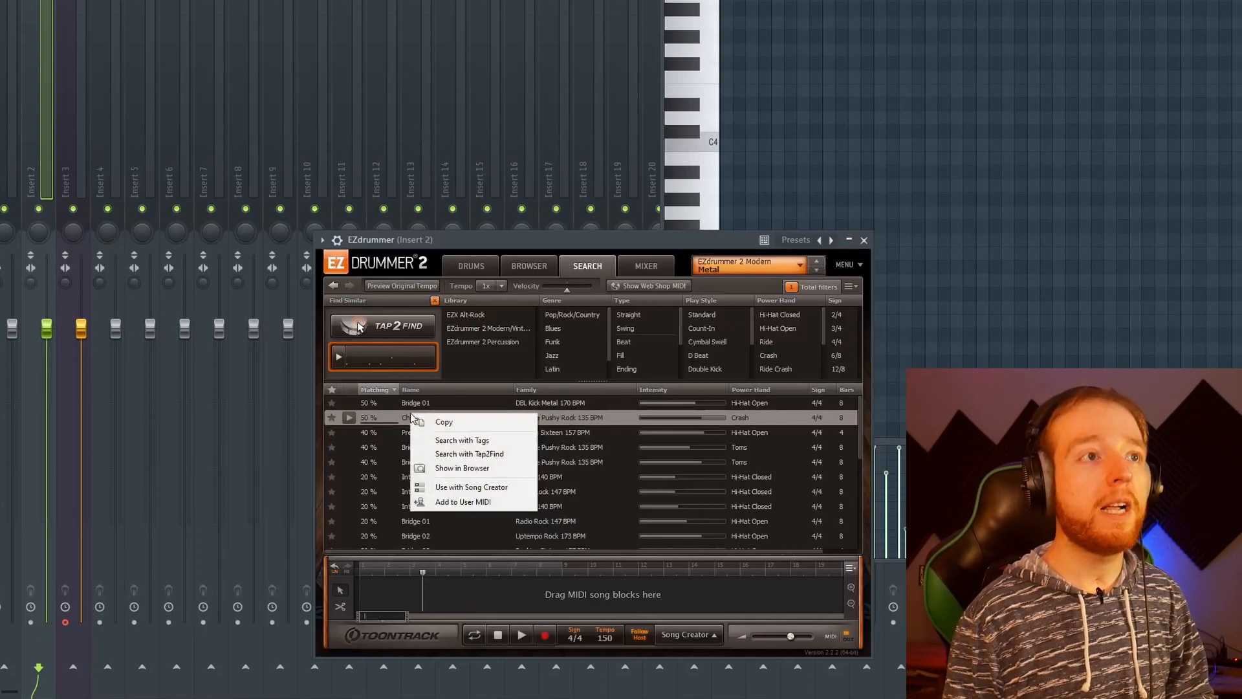
left_click(479, 488)
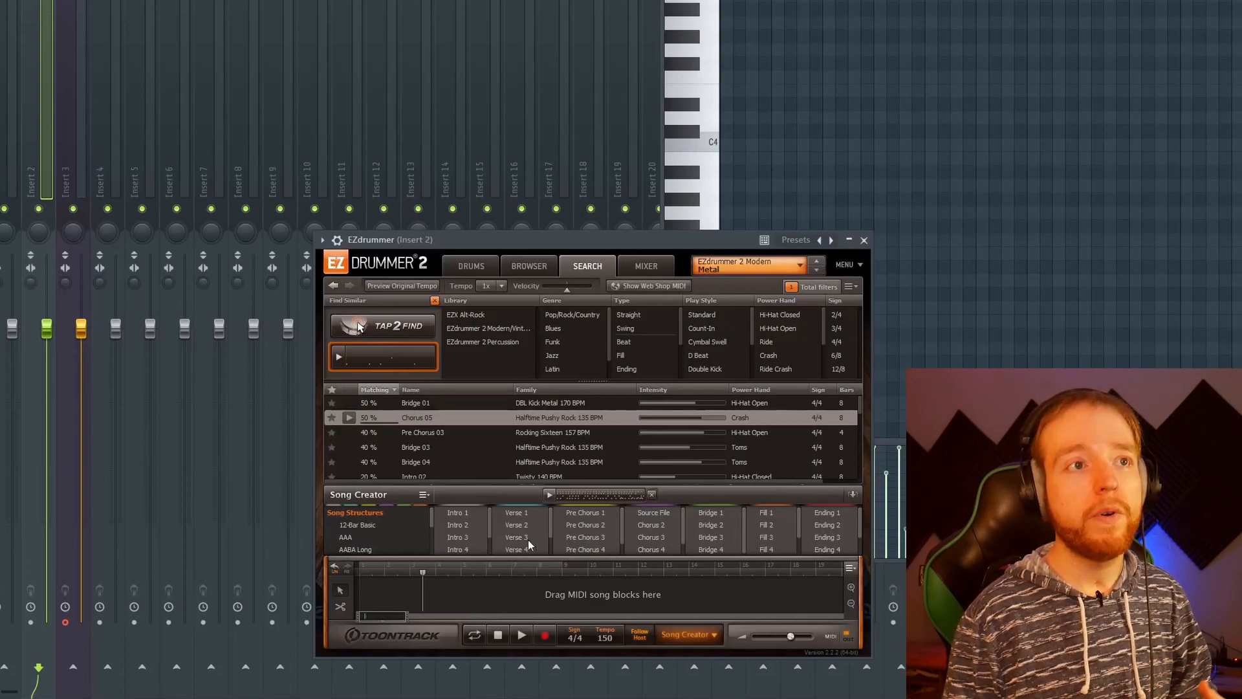
scroll(656, 537, "down", 1)
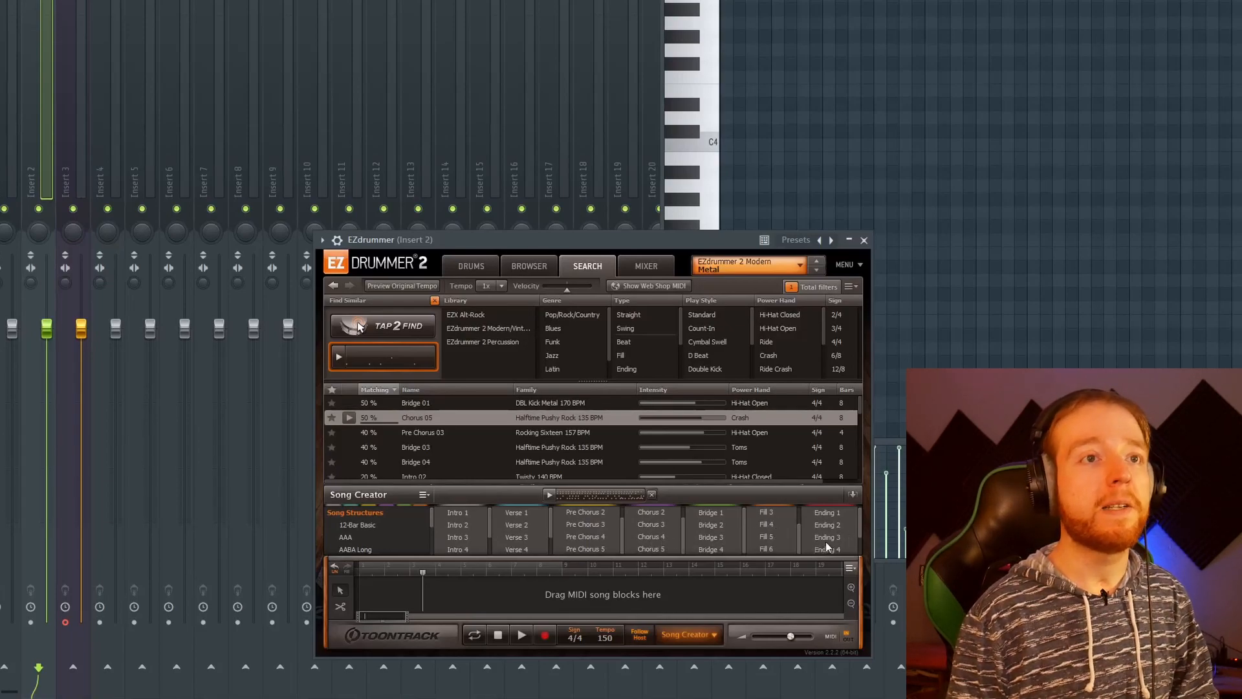
scroll(571, 520, "up", 1)
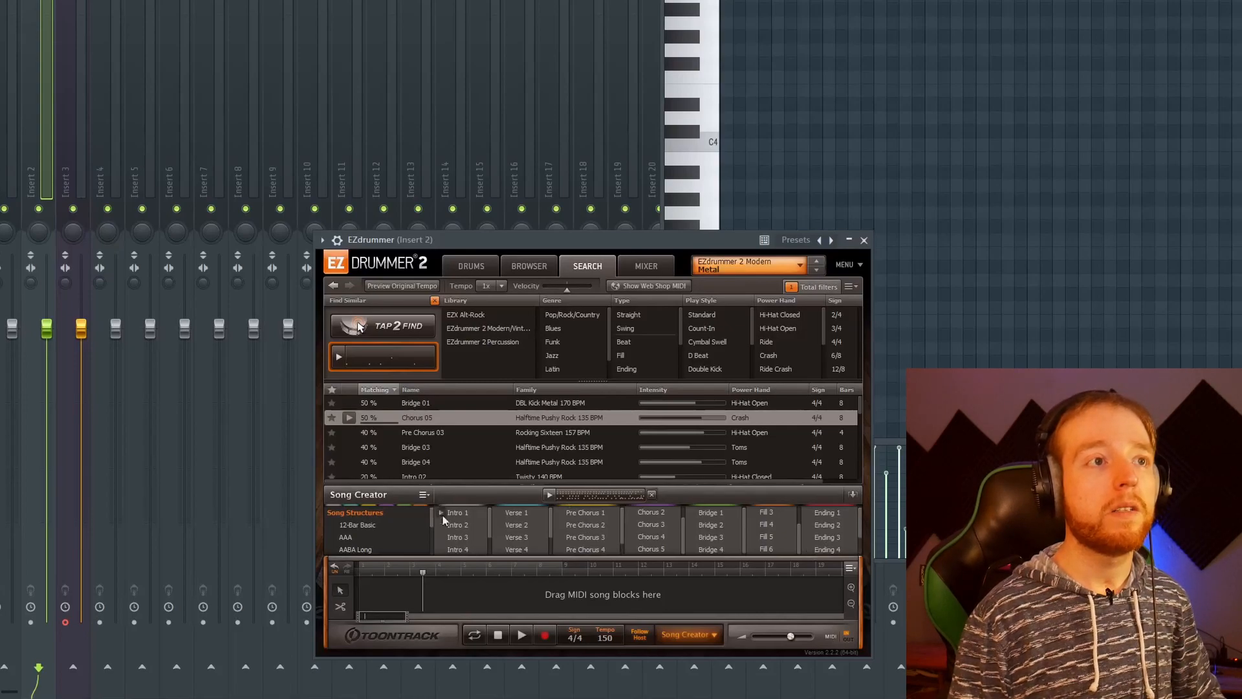
Audition Intro 1, place it at the start of the song track and set the playhead near the block's end.
mouse_move(443, 517)
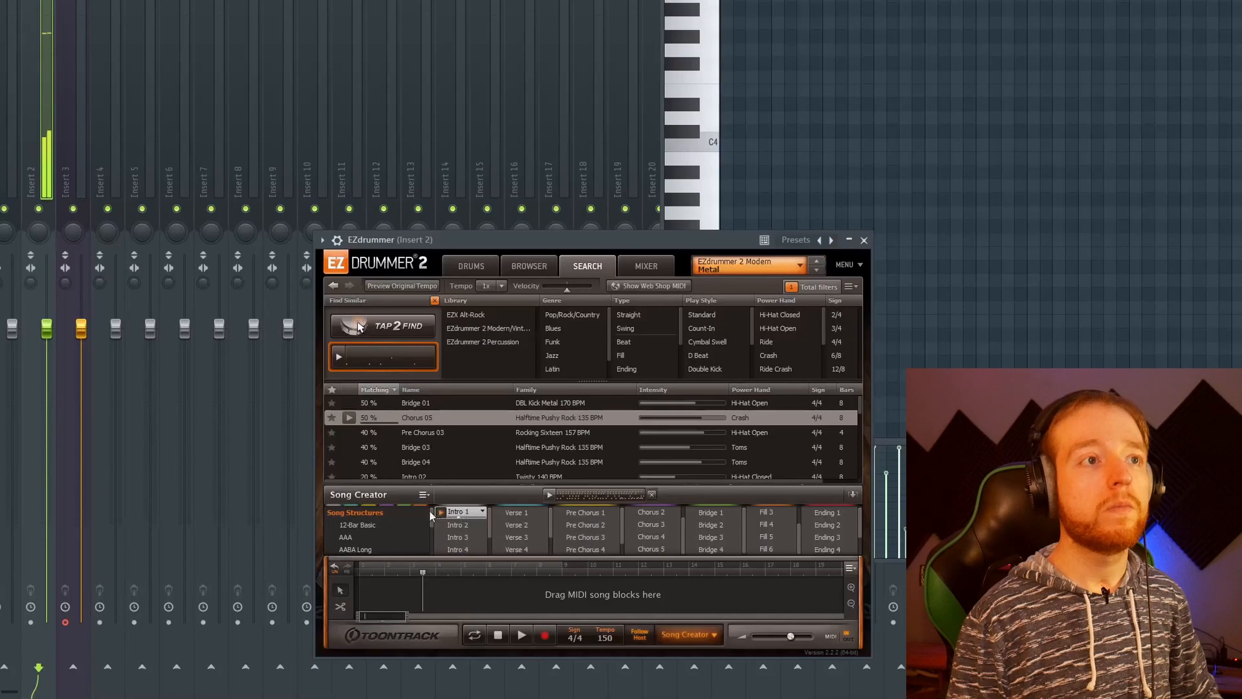
left_click_drag(456, 512, 375, 588)
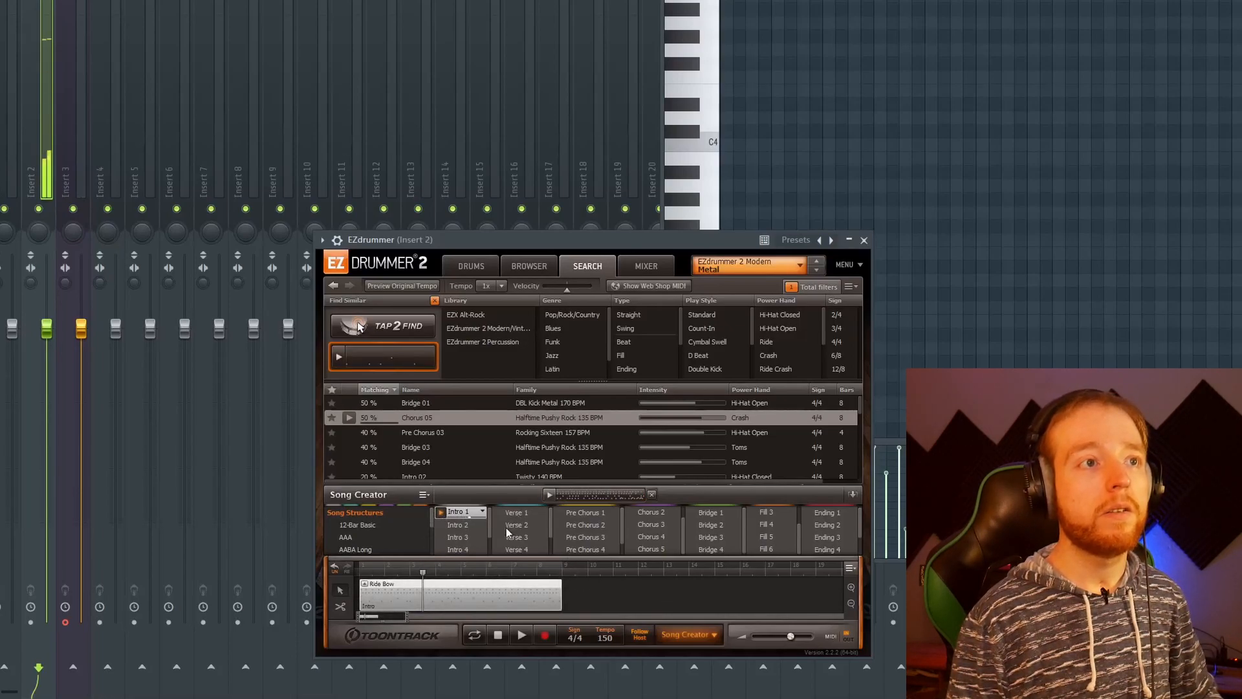
left_click(511, 572)
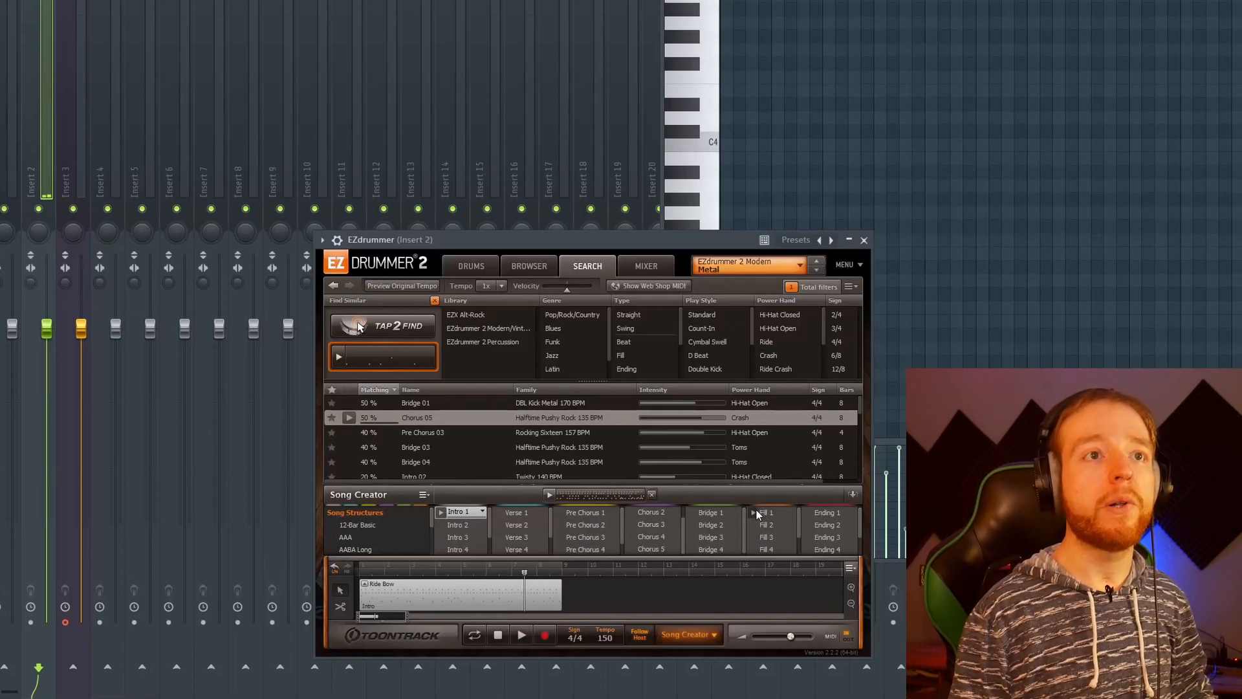
Audition Fill 1, place it over the end of the intro block and play the transition.
left_click(756, 513)
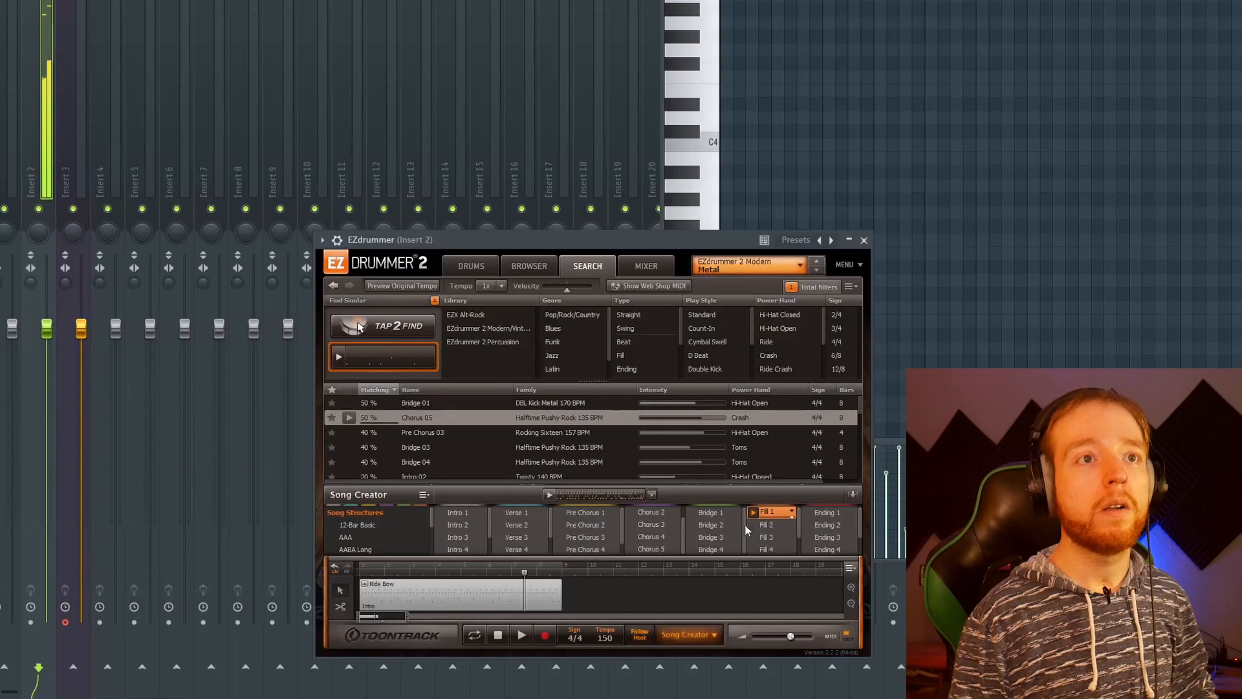
left_click_drag(770, 513, 542, 599)
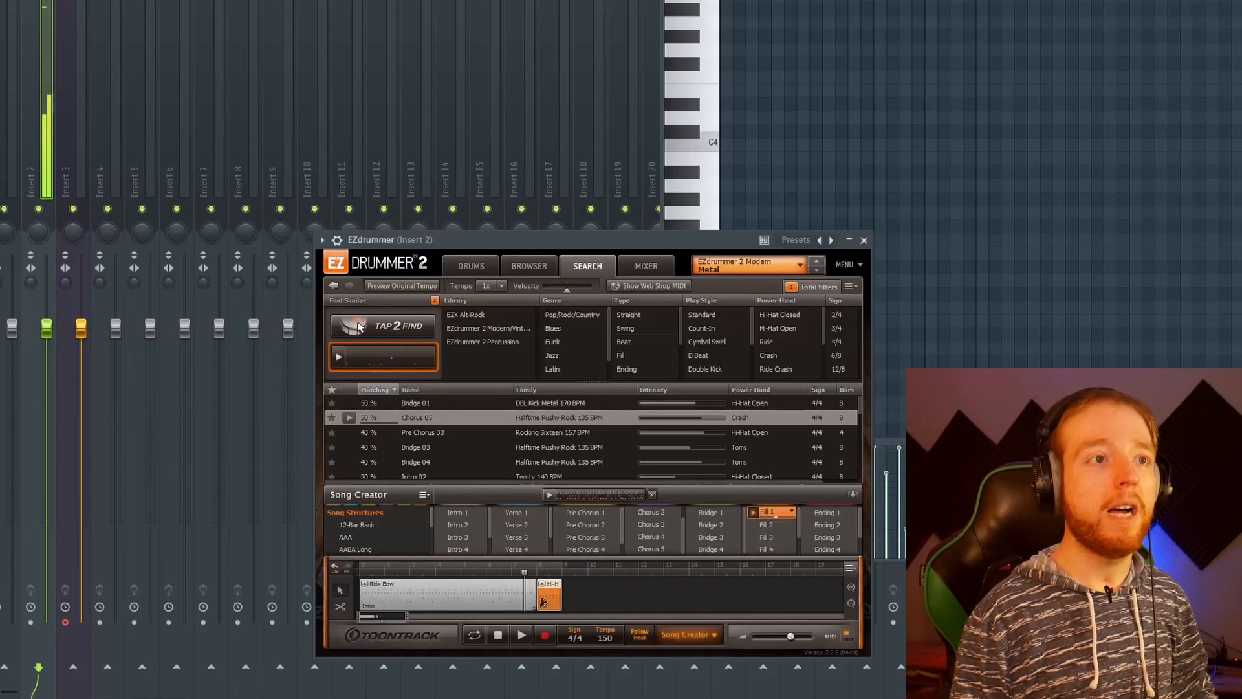
key("space")
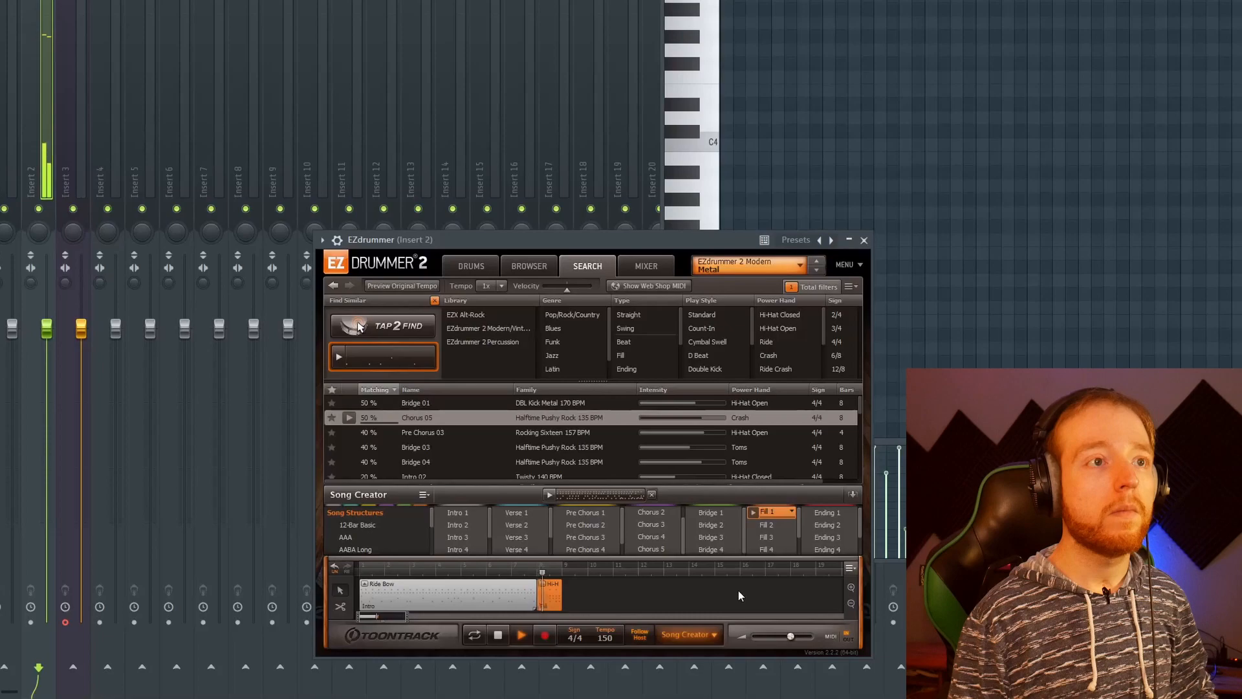
key("space")
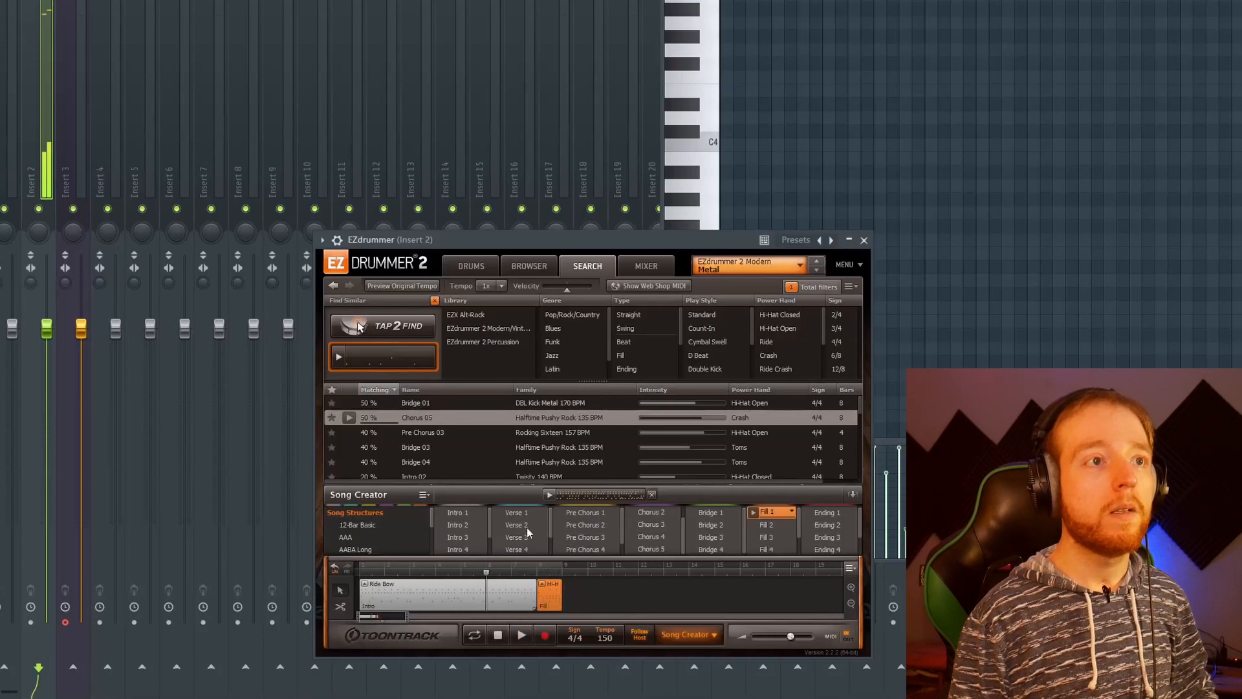
Audition Verse 1 and add it twice in a row after the fill.
left_click(502, 514)
left_click_drag(521, 514, 564, 584)
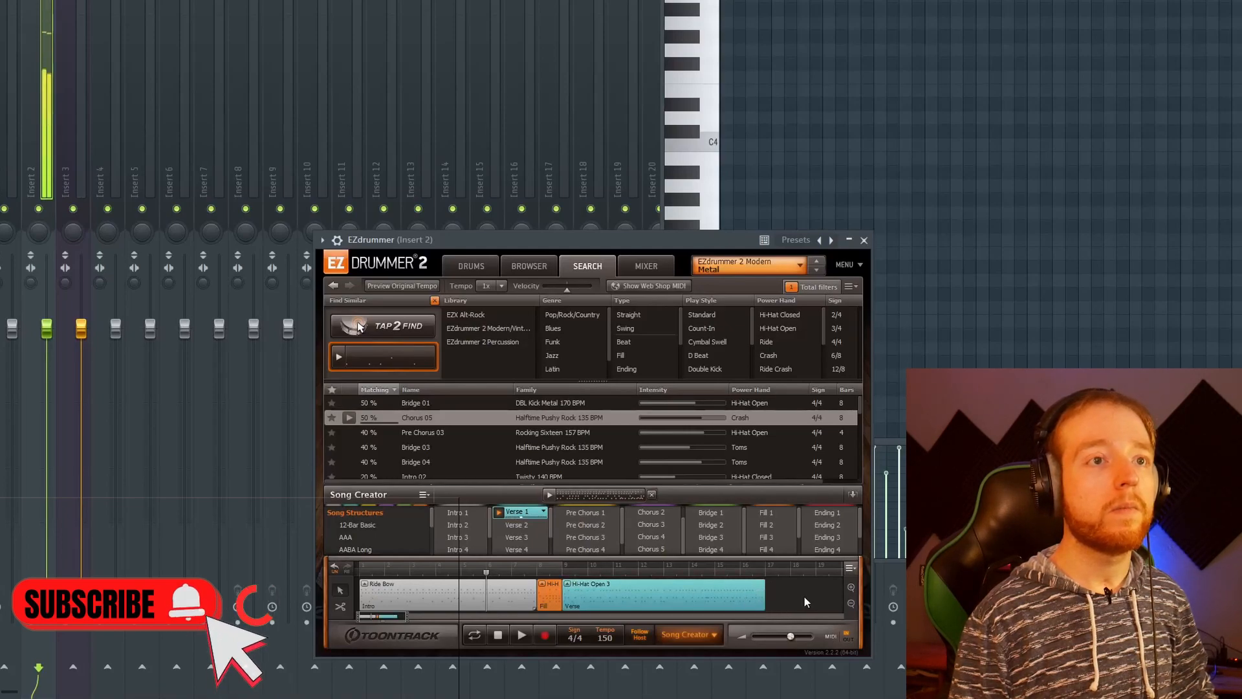
left_click_drag(407, 615, 452, 615)
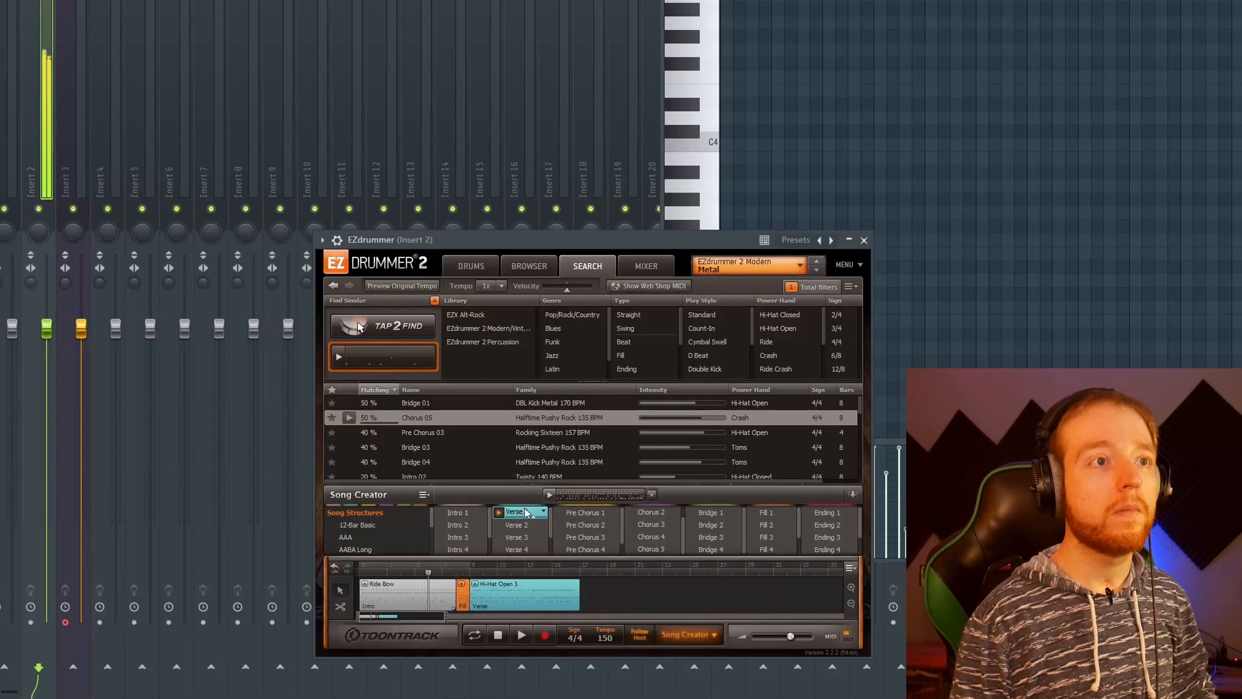
left_click_drag(516, 515, 592, 585)
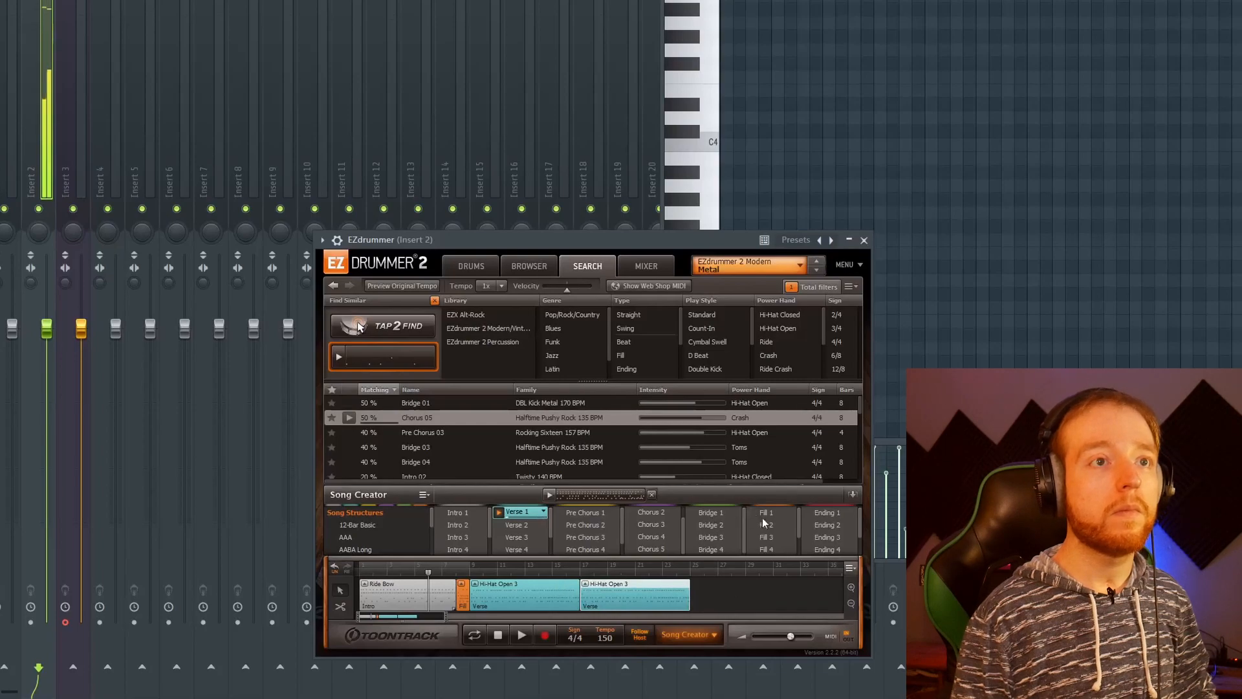
left_click(499, 635)
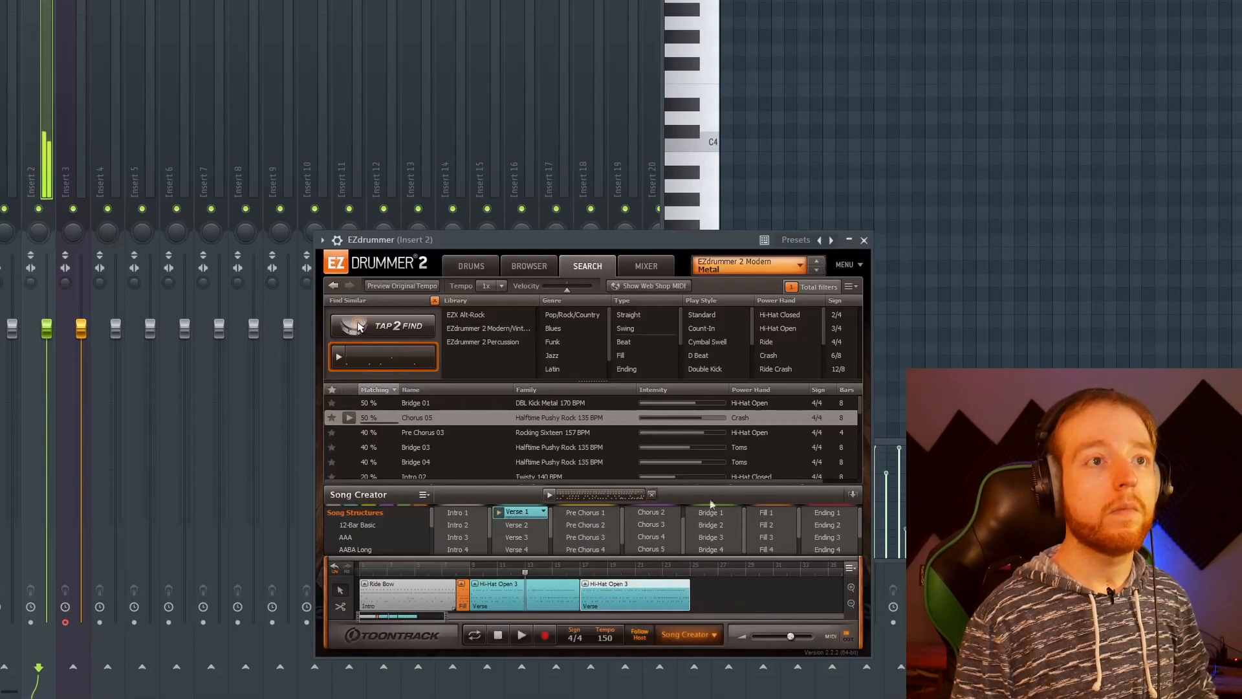
Audition Fill 3 and Fill 2, put fills at the end of both verse blocks and add Chorus 3 after them.
left_click(752, 537)
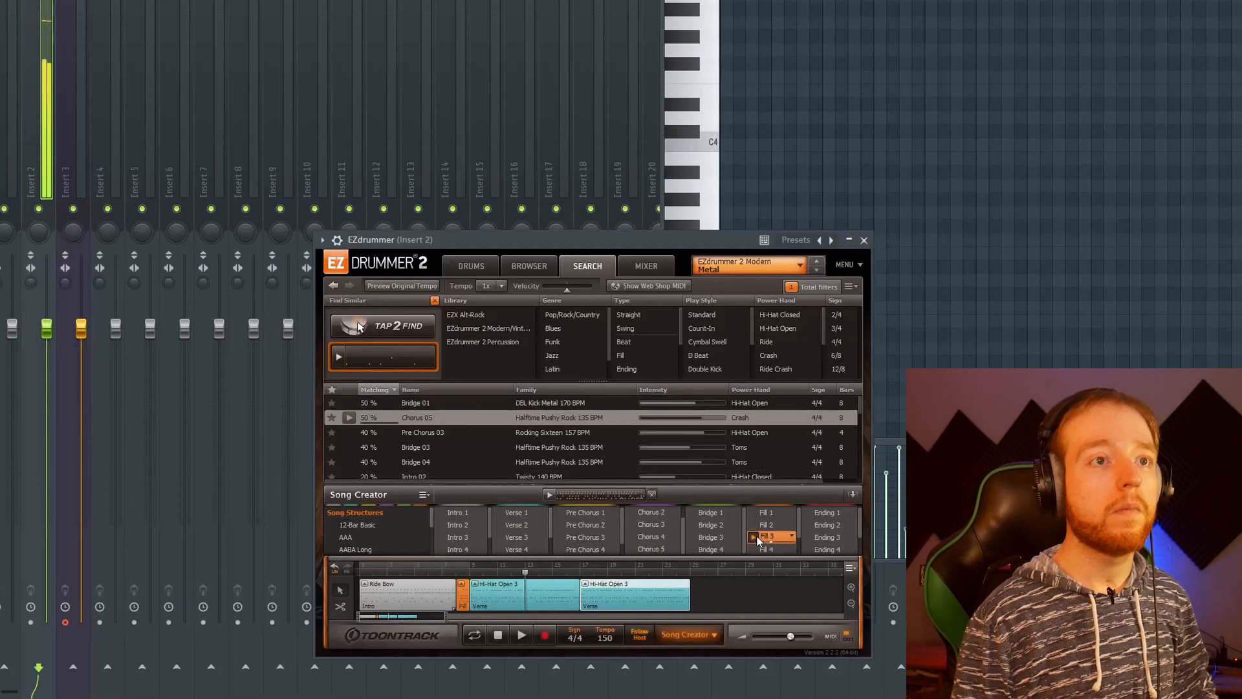
left_click(763, 527)
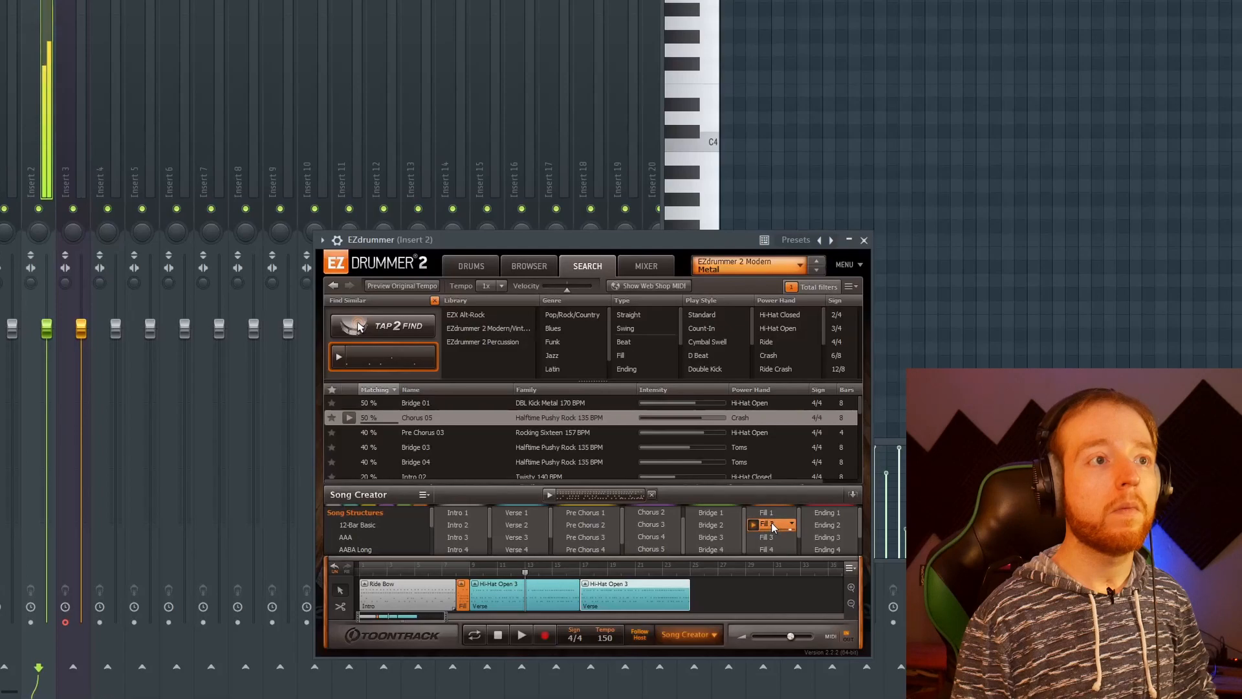
left_click_drag(773, 527, 553, 577)
left_click_drag(770, 530, 735, 583)
right_click(750, 598)
left_click(787, 425)
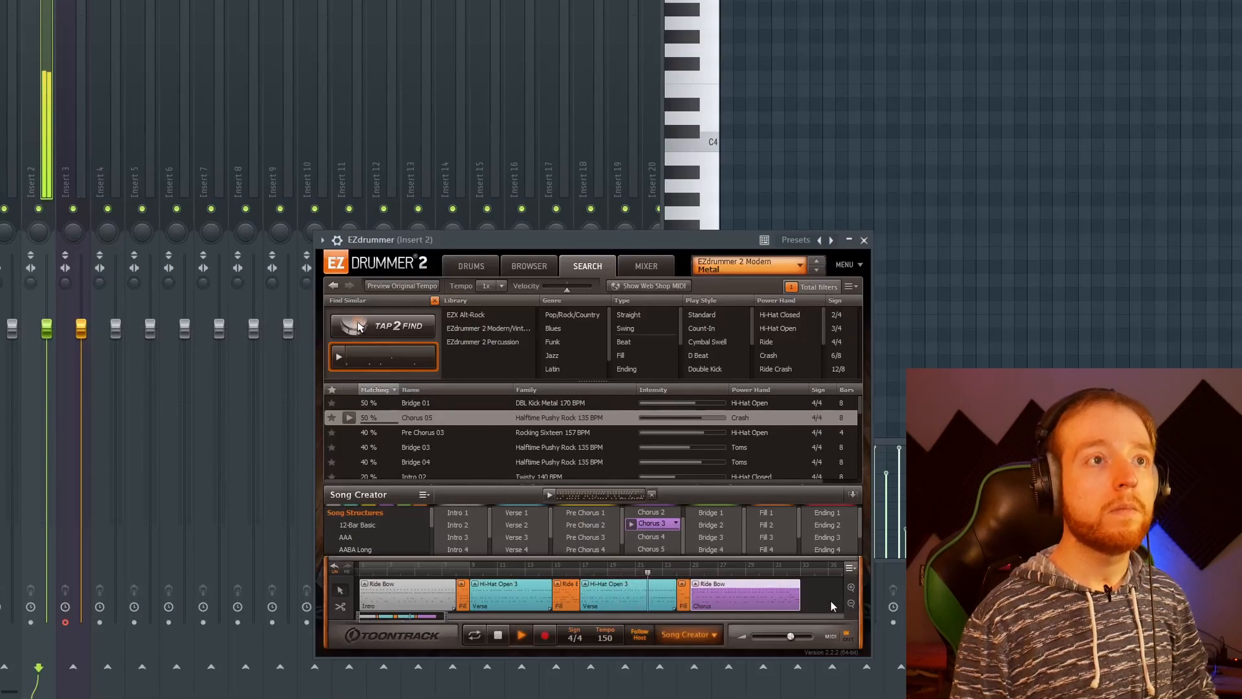
Play the arrangement in the drum kit view, then delete all song blocks and return the playhead to the start.
left_click(471, 266)
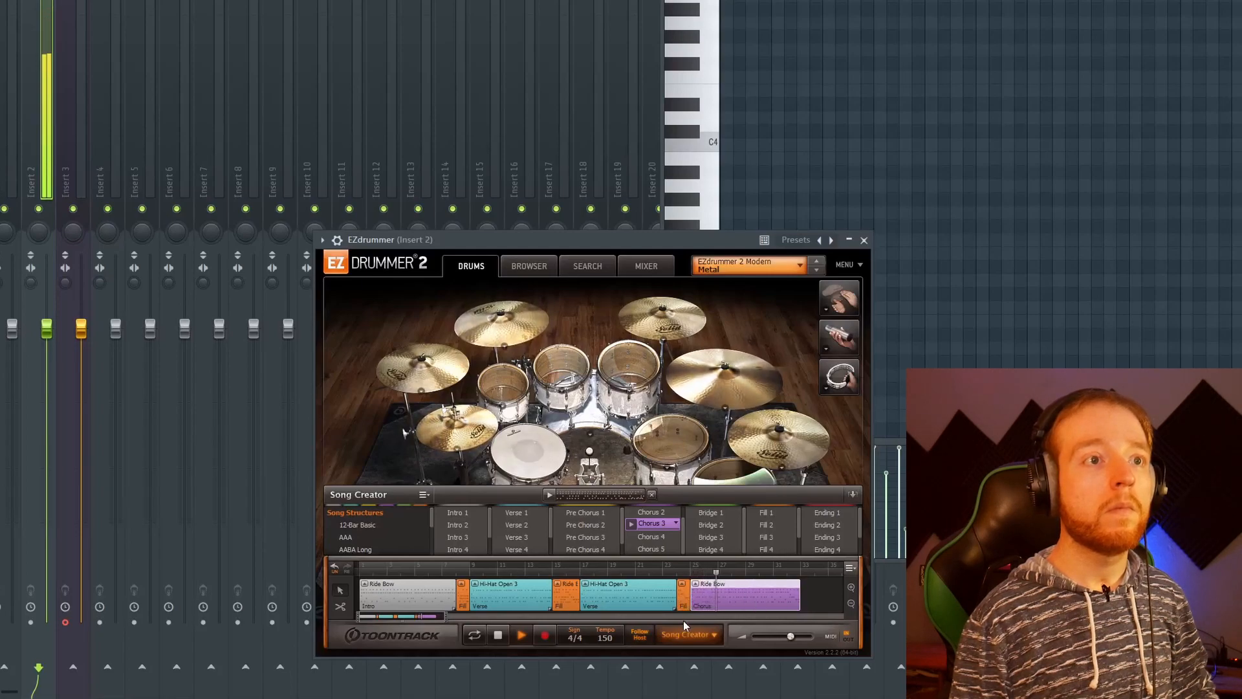
left_click(497, 636)
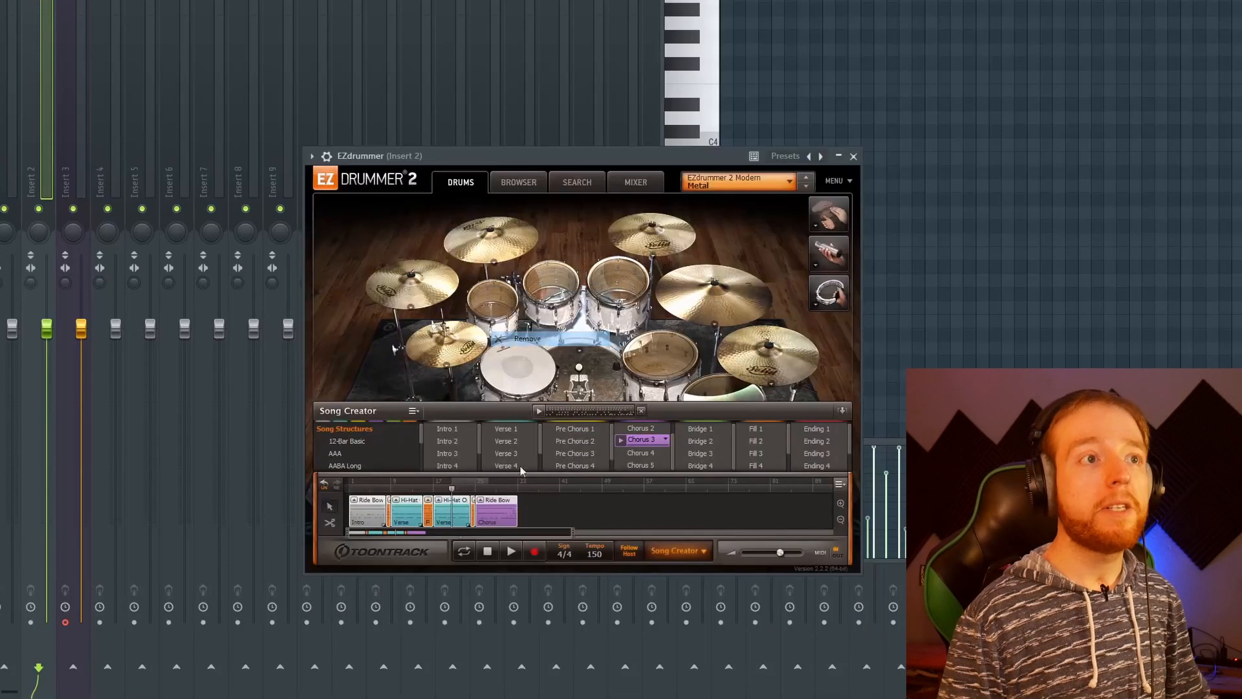
key("Delete")
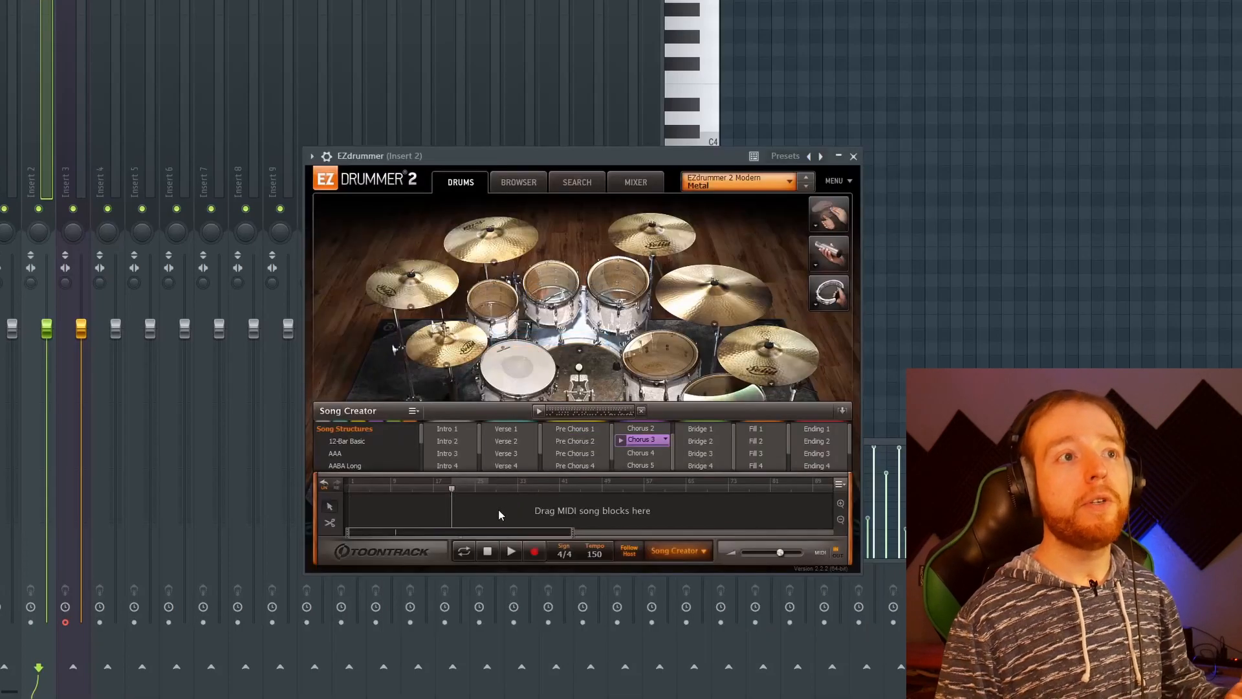
left_click(486, 551)
left_click(489, 554)
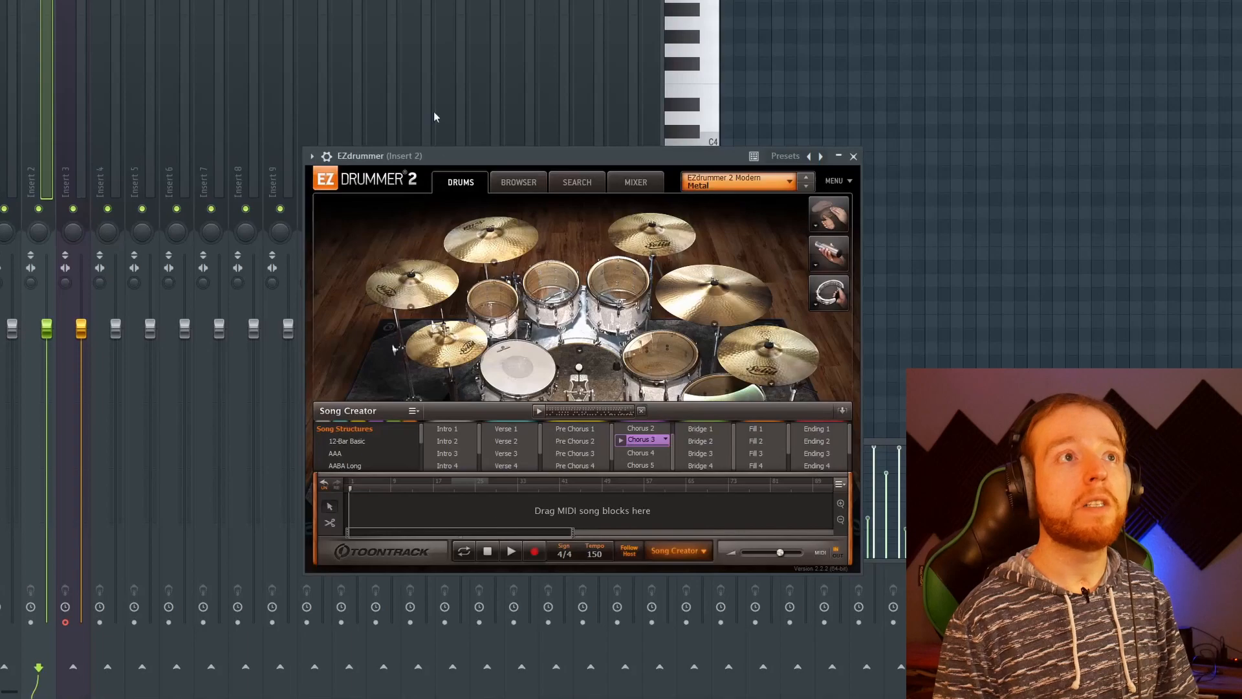
Turn off Follow Host and record a live drum take onto the empty song track.
left_click(577, 182)
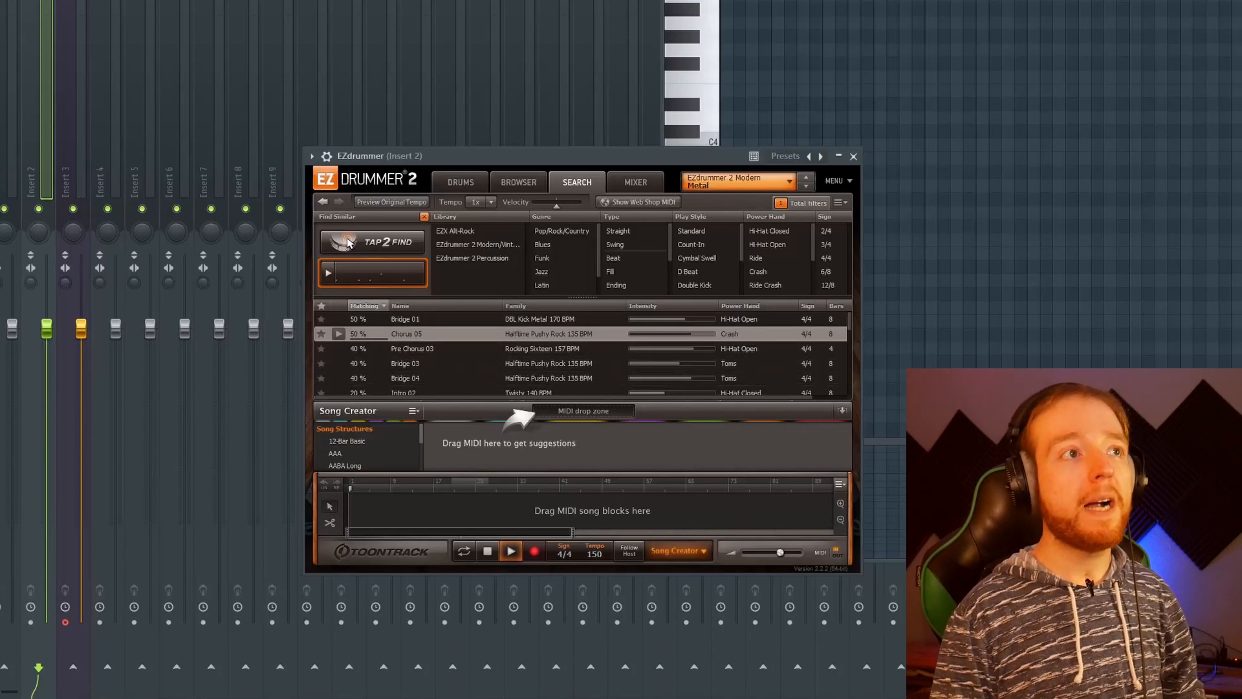
key("space")
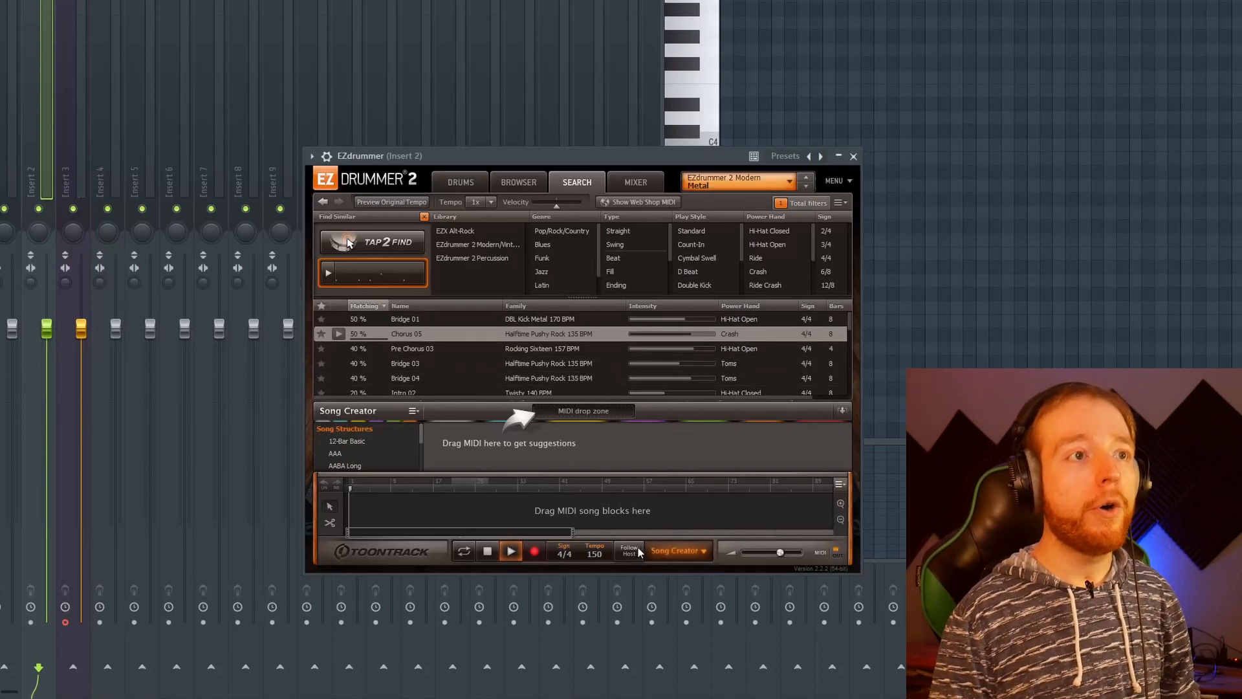
left_click(511, 552)
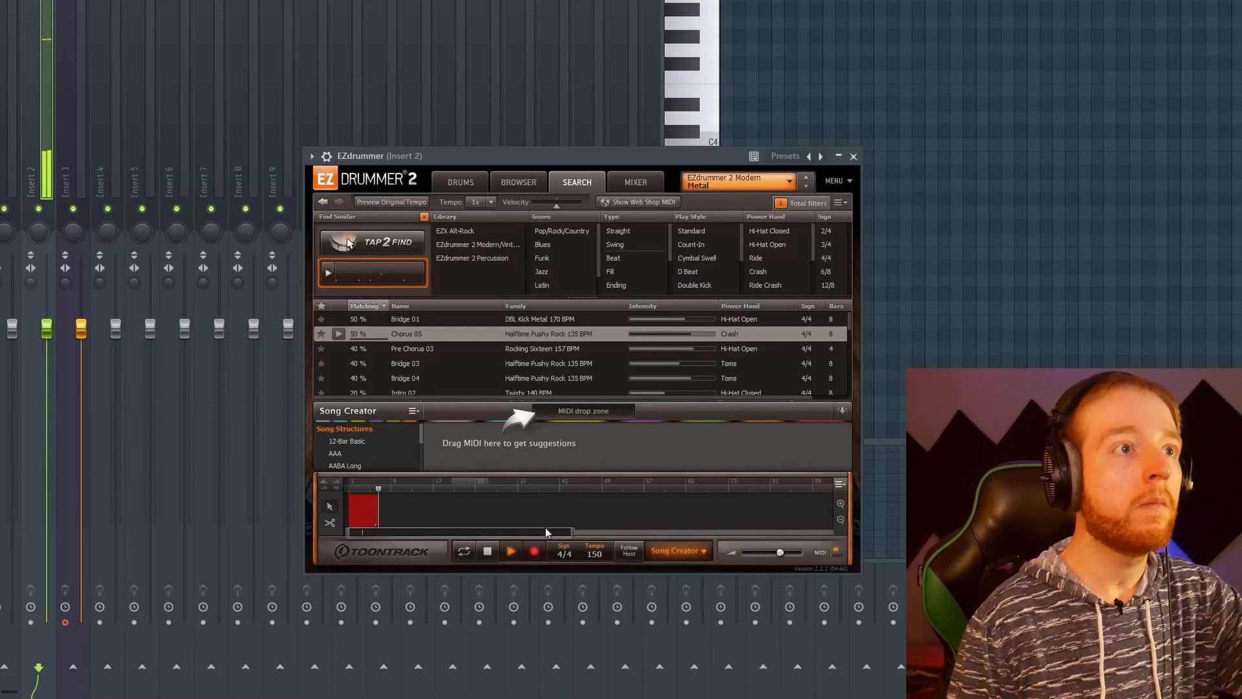
left_click(489, 550)
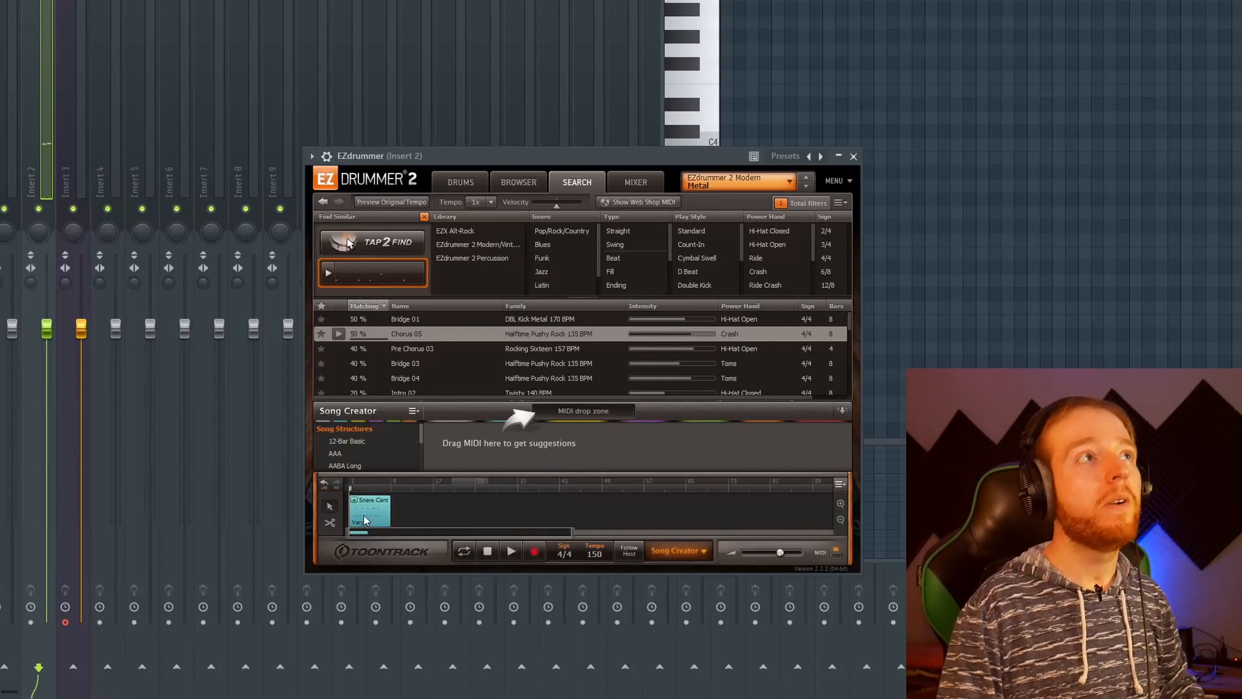
Check the recorded block's options, then overdub a closed hi-hat part onto the same block.
scroll(385, 506, "up", 3)
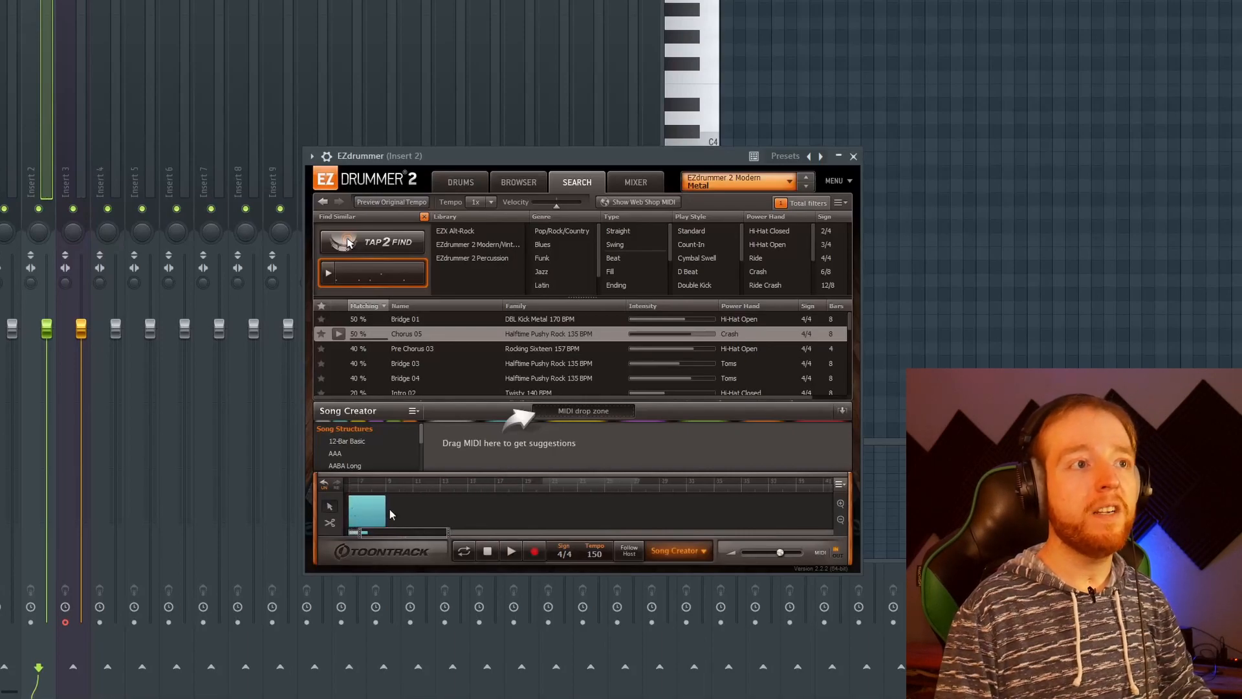
right_click(461, 515)
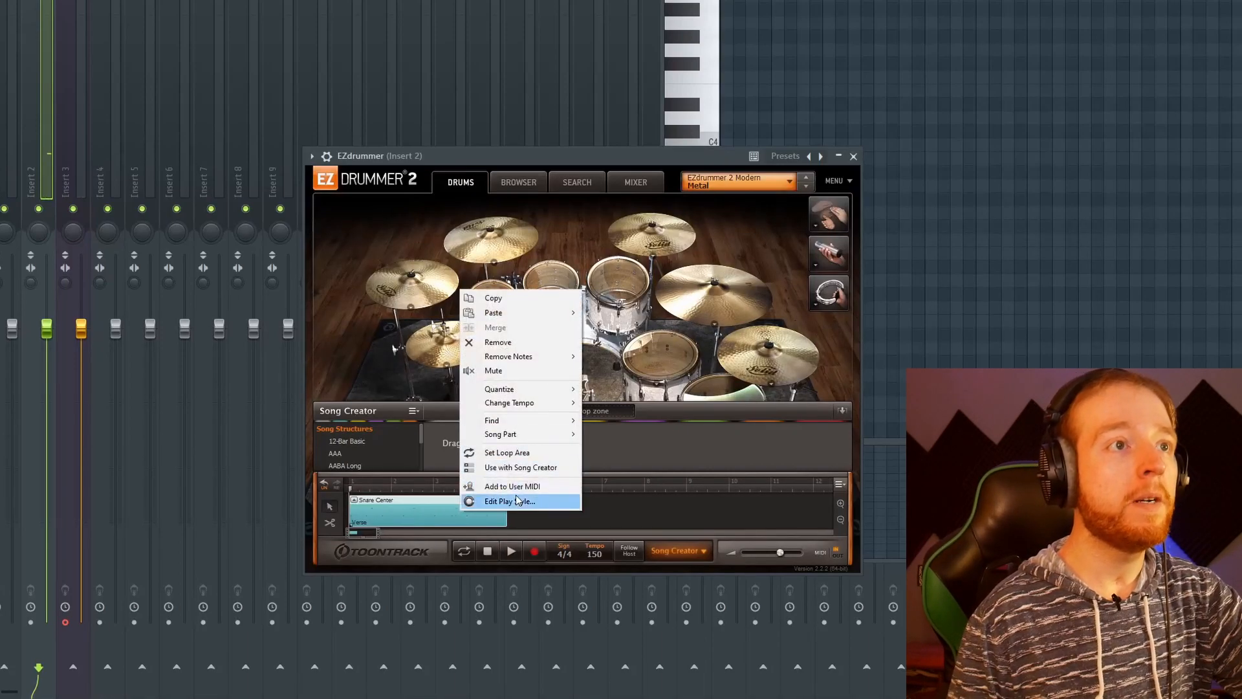
left_click(530, 527)
left_click(534, 551)
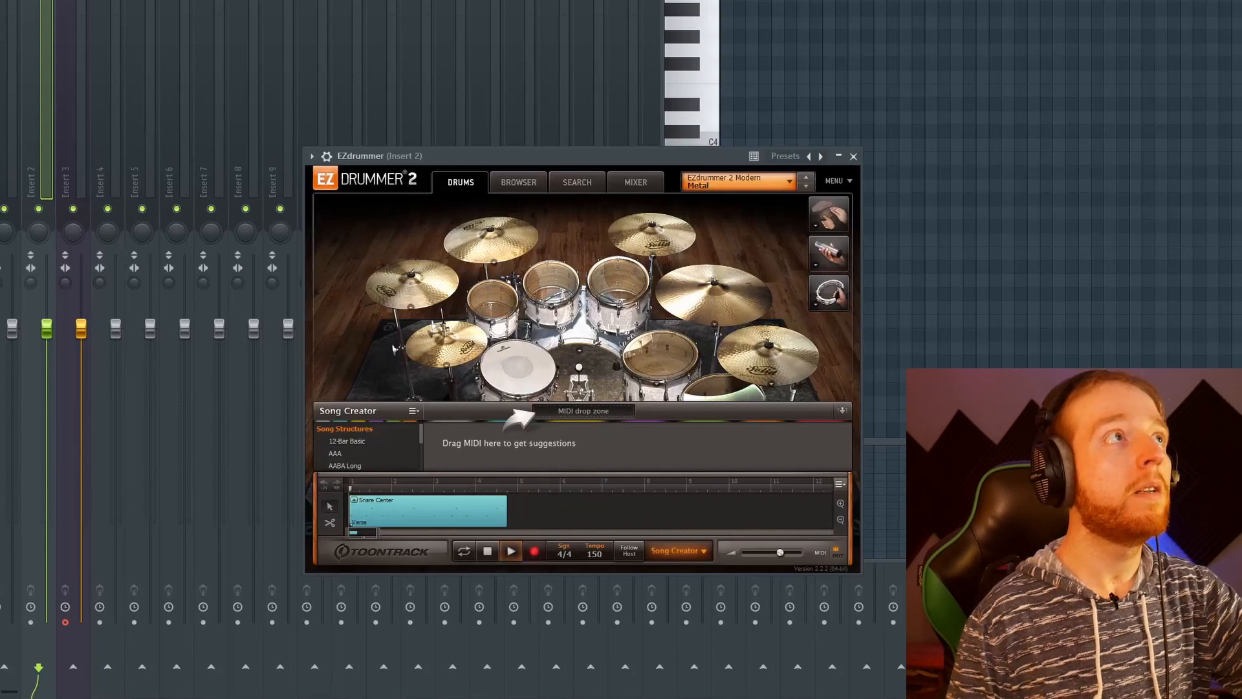
left_click(510, 551)
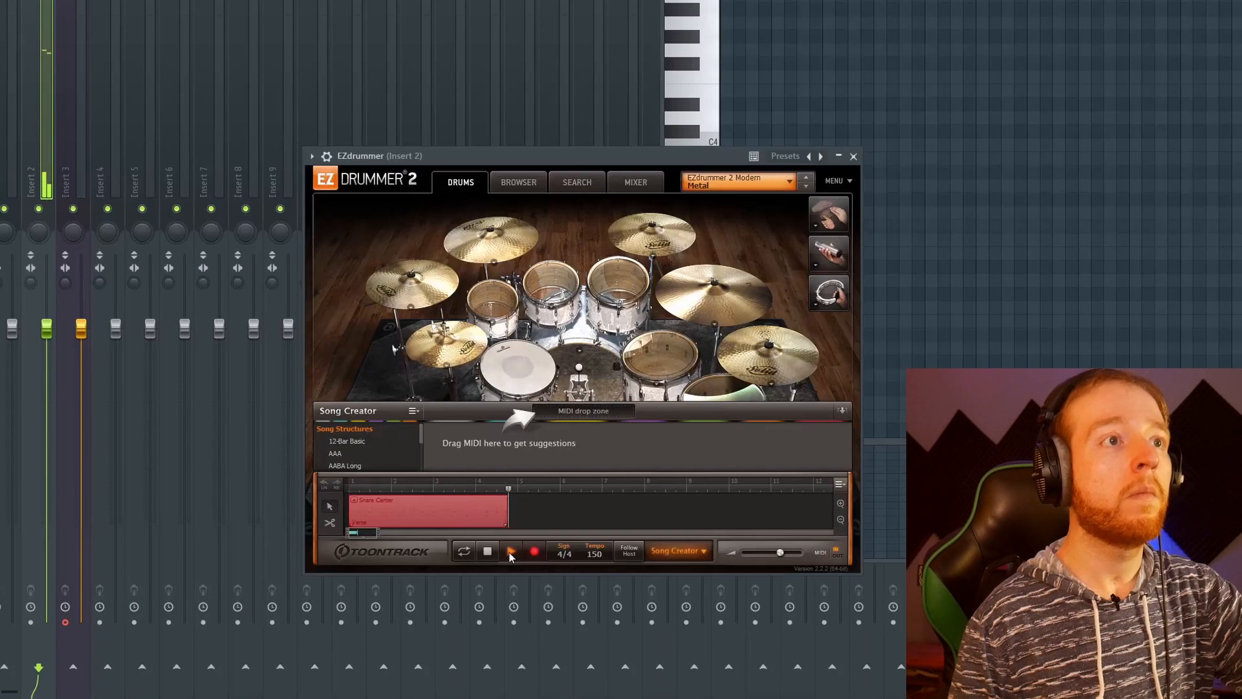
left_click(495, 553)
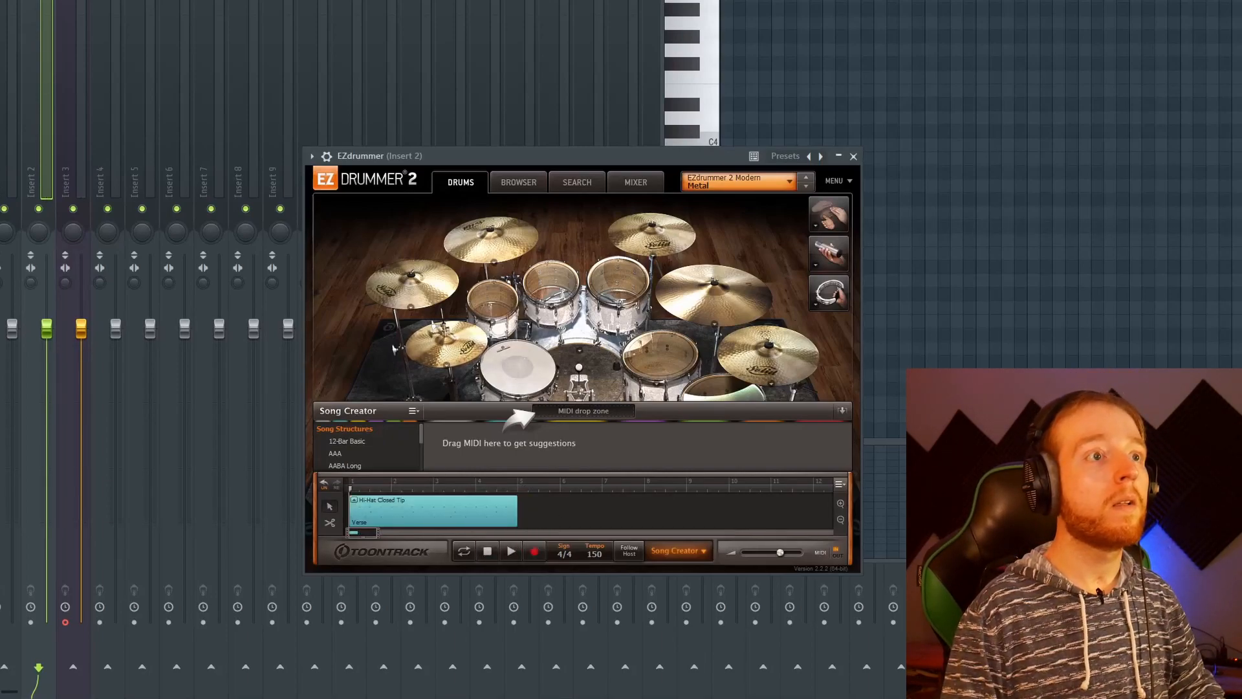
Play back the overdubbed block and close Song Creator.
left_click(506, 559)
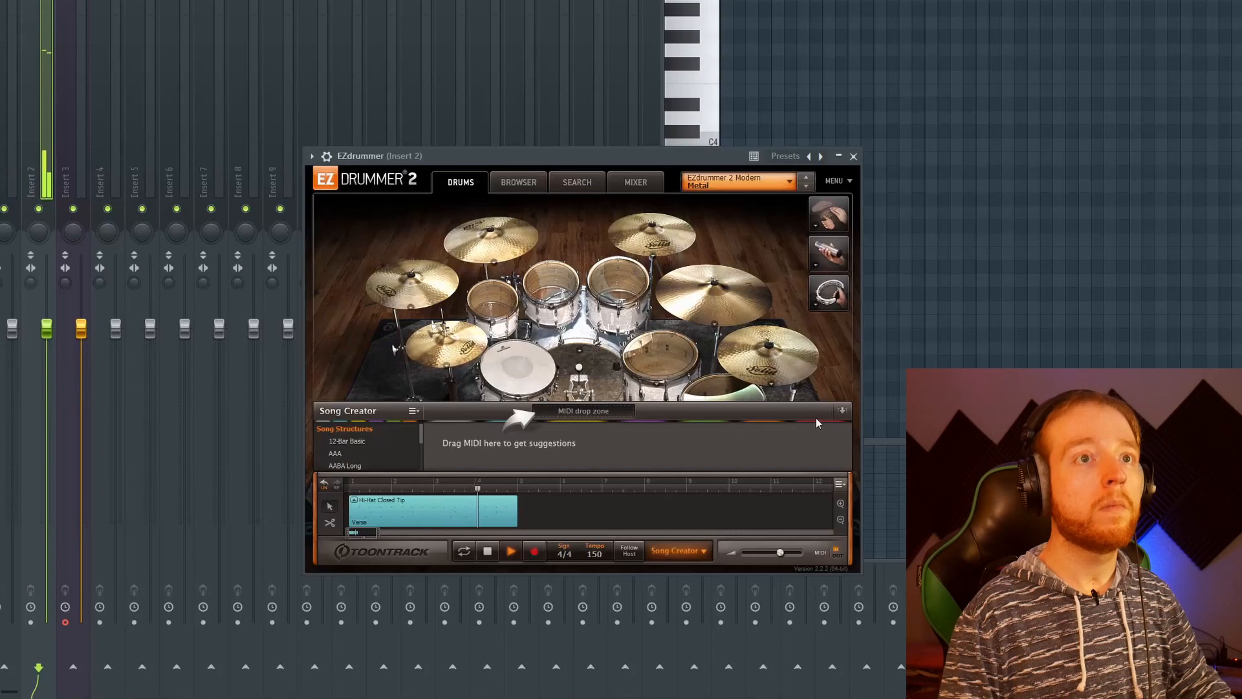
left_click(676, 550)
left_click(487, 551)
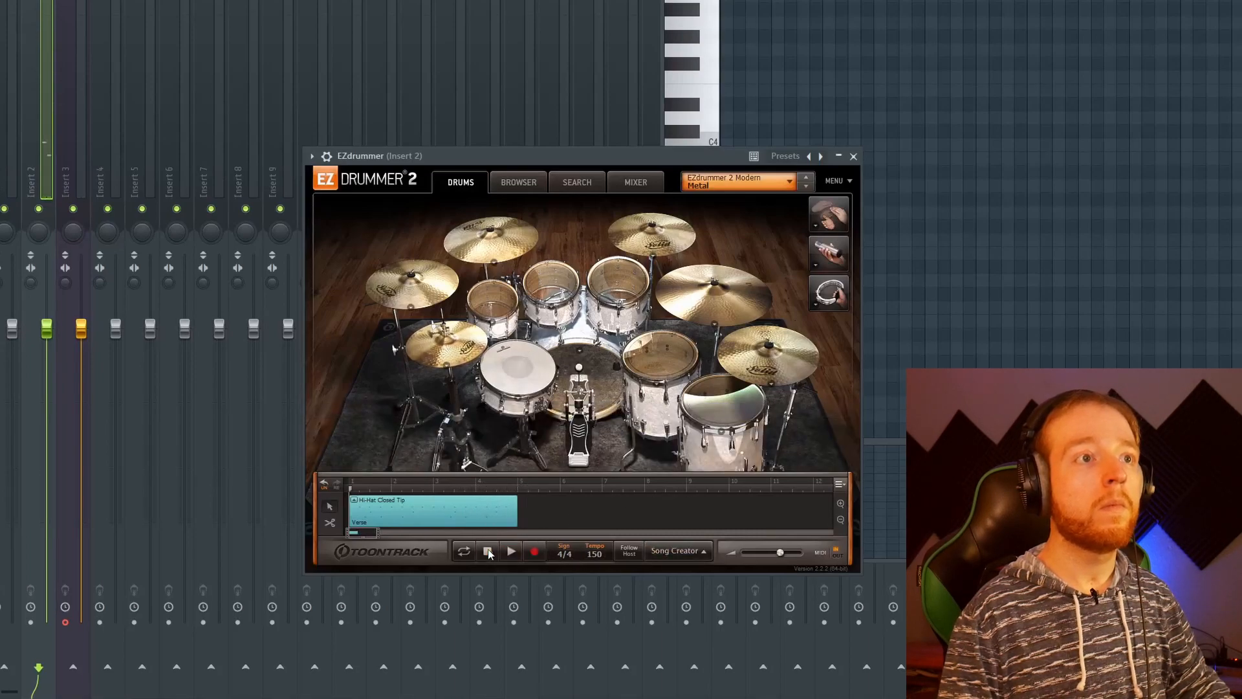
Open Edit Play Style for the recorded hi-hat block and select the hi-hat.
right_click(472, 511)
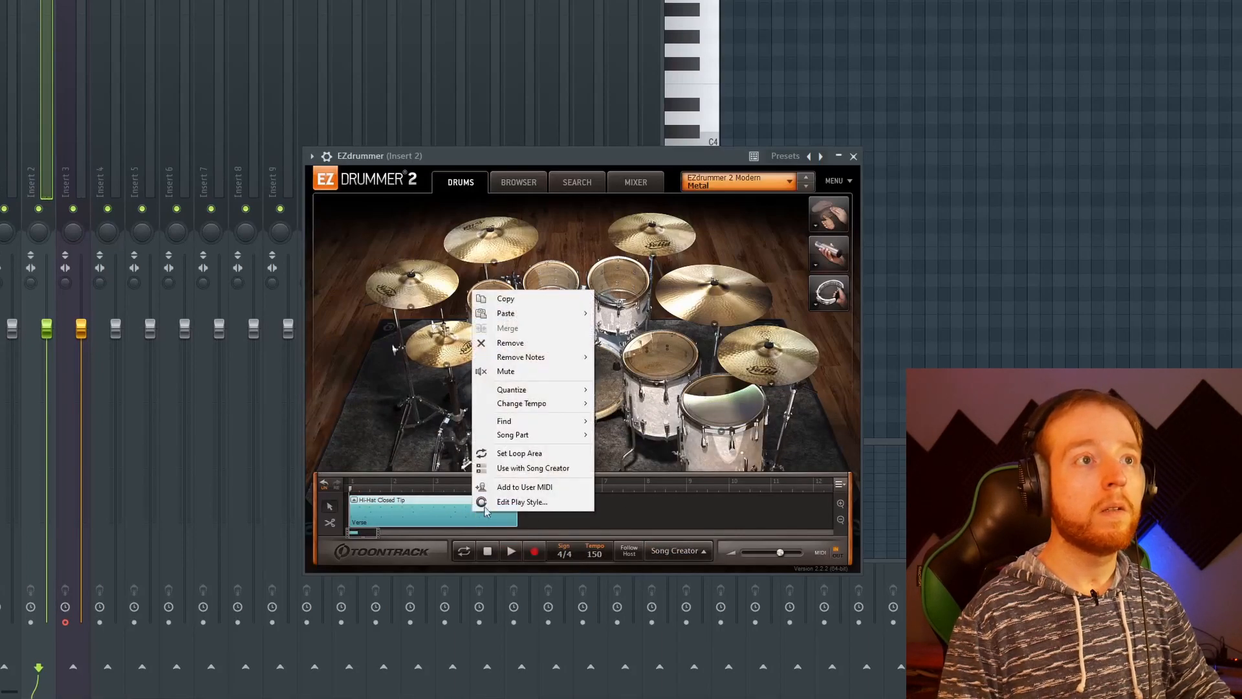
left_click(521, 502)
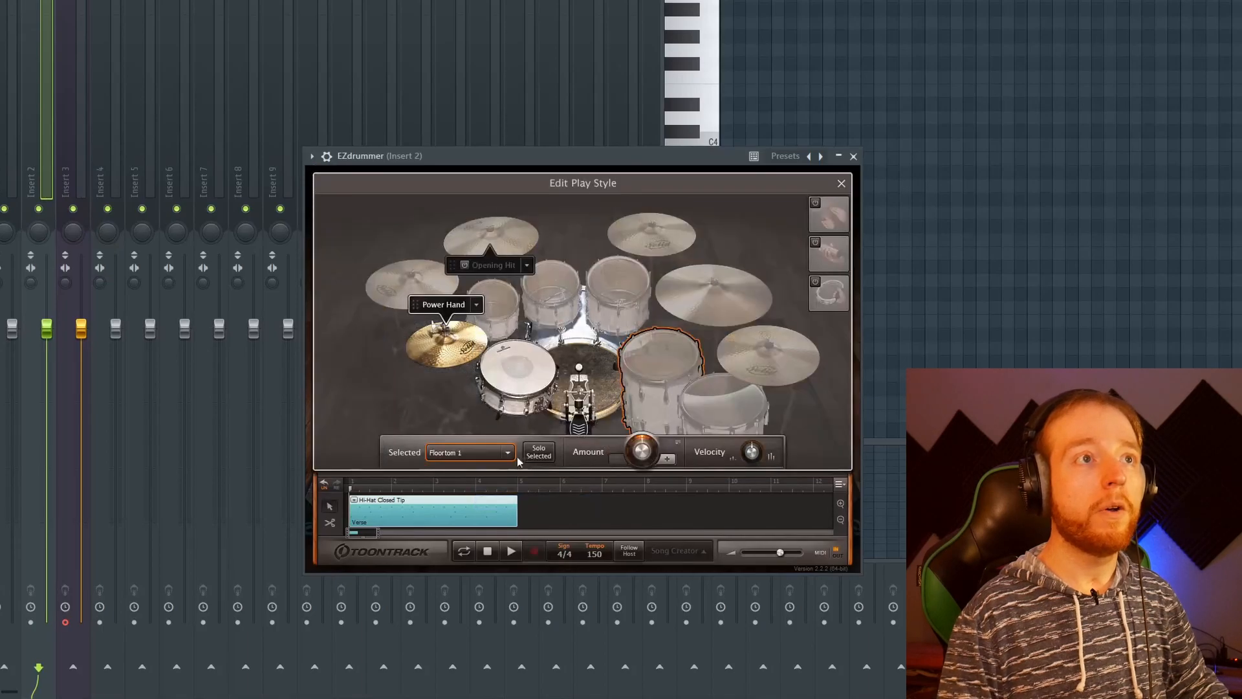
left_click(449, 313)
left_click(450, 312)
left_click(452, 338)
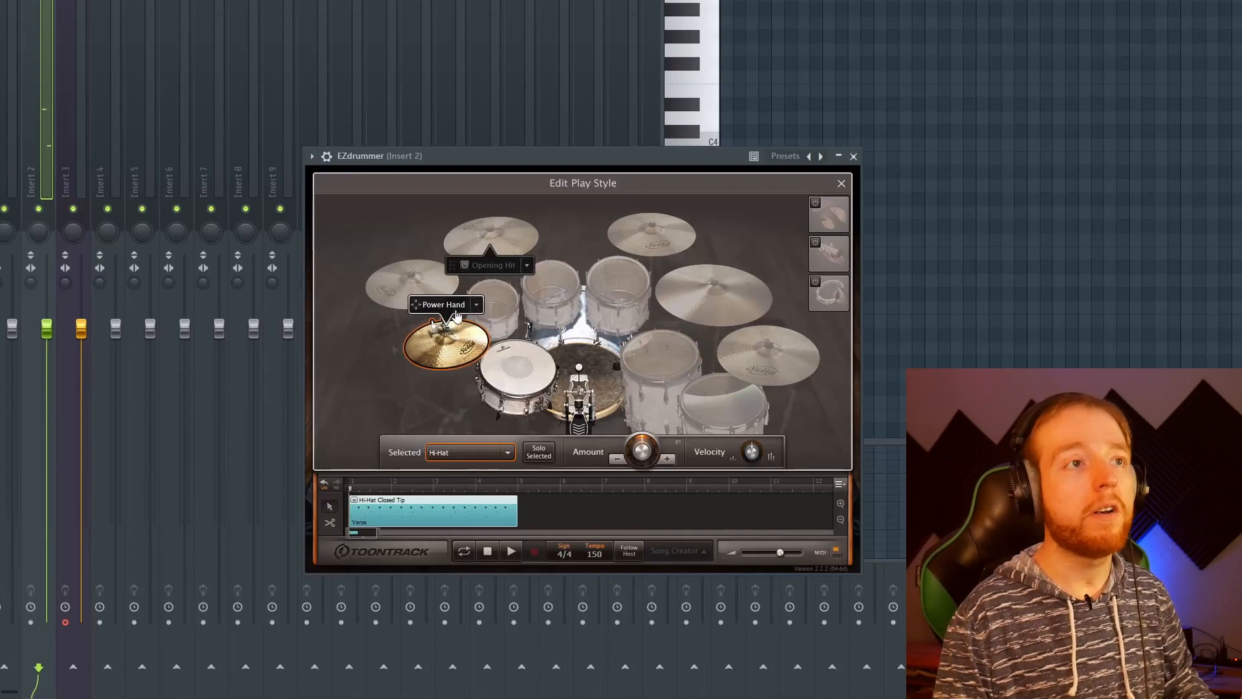
Enable the Opening Hit, try it on Cymbal 3, move it back to Cymbal 2, and play the block.
left_click_drag(489, 272, 646, 256)
left_click(676, 282)
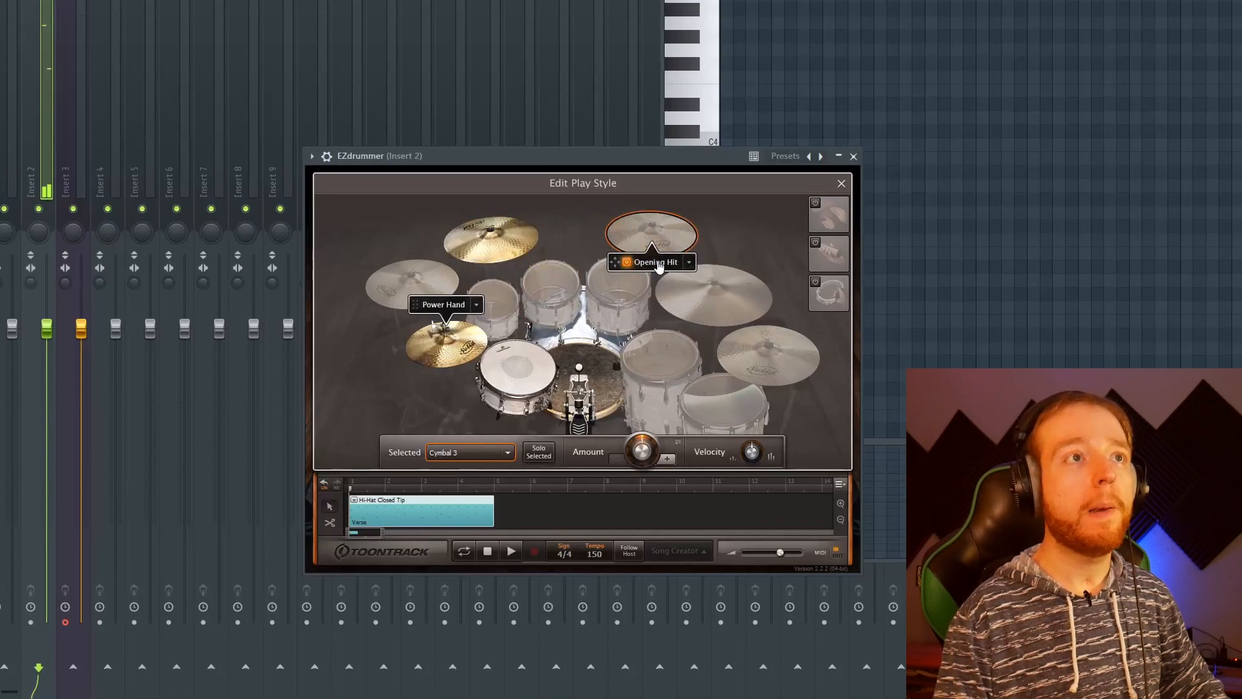
left_click_drag(658, 266, 492, 267)
left_click(511, 551)
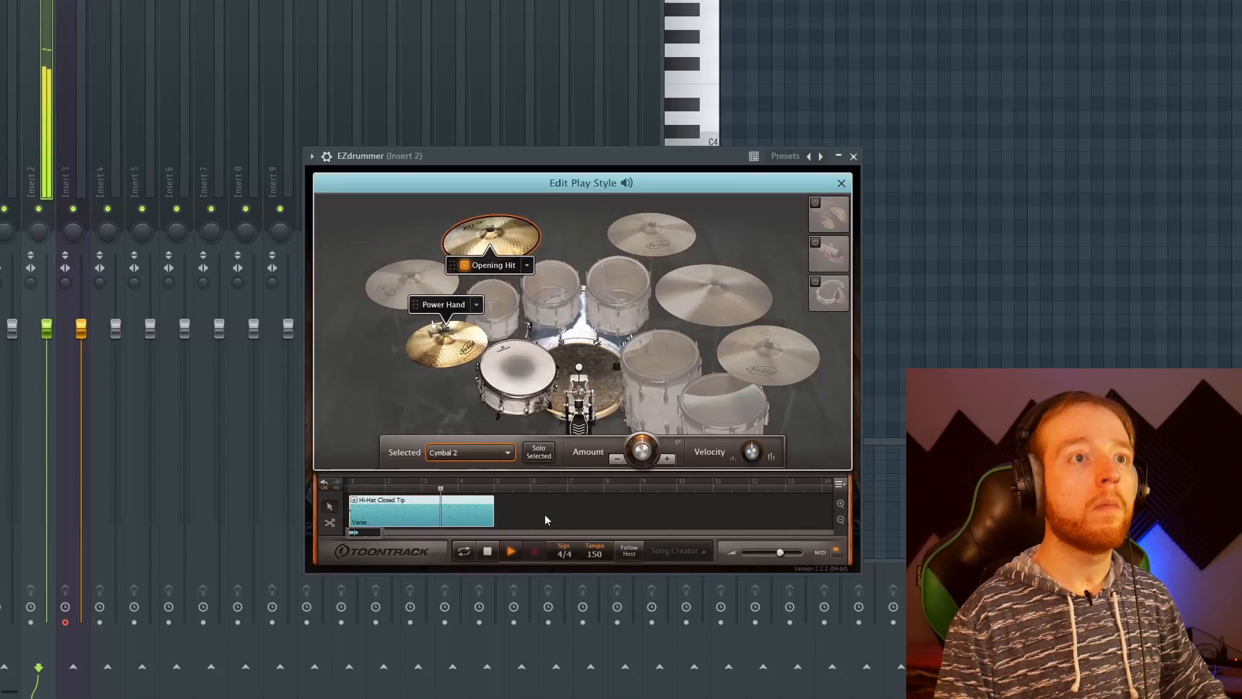
left_click(510, 551)
Duplicate the recorded block directly after the original and play across both blocks.
left_click_drag(468, 510, 613, 506)
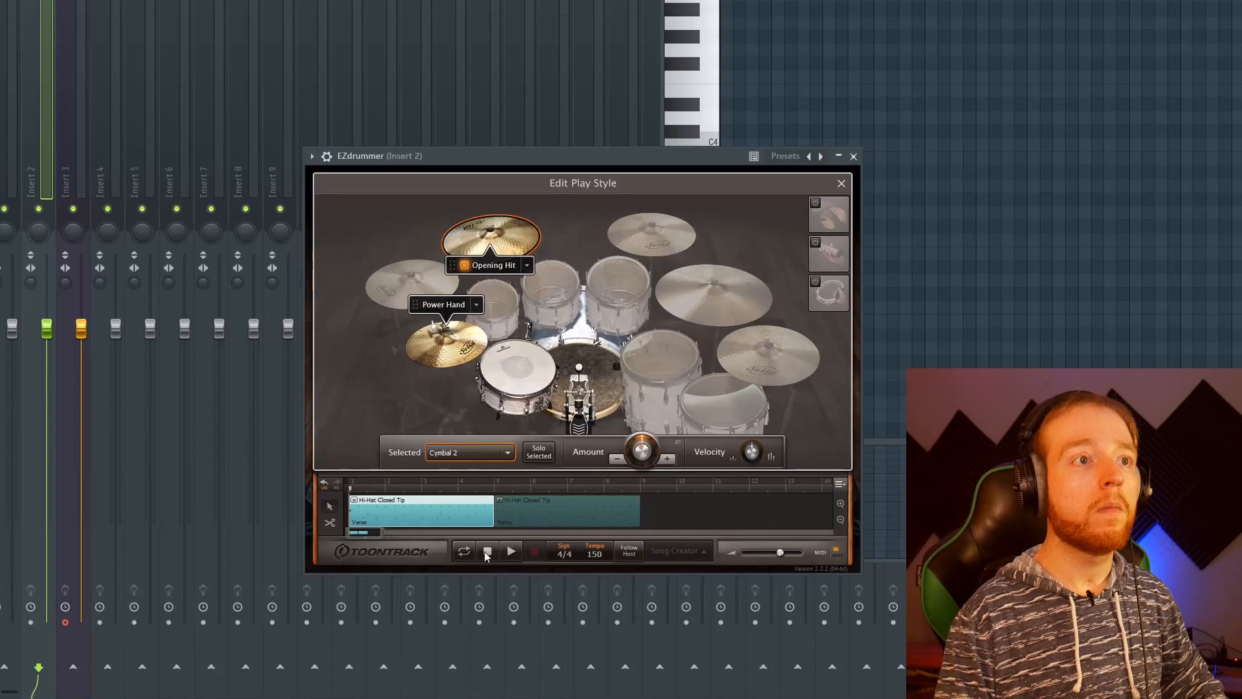
left_click(511, 552)
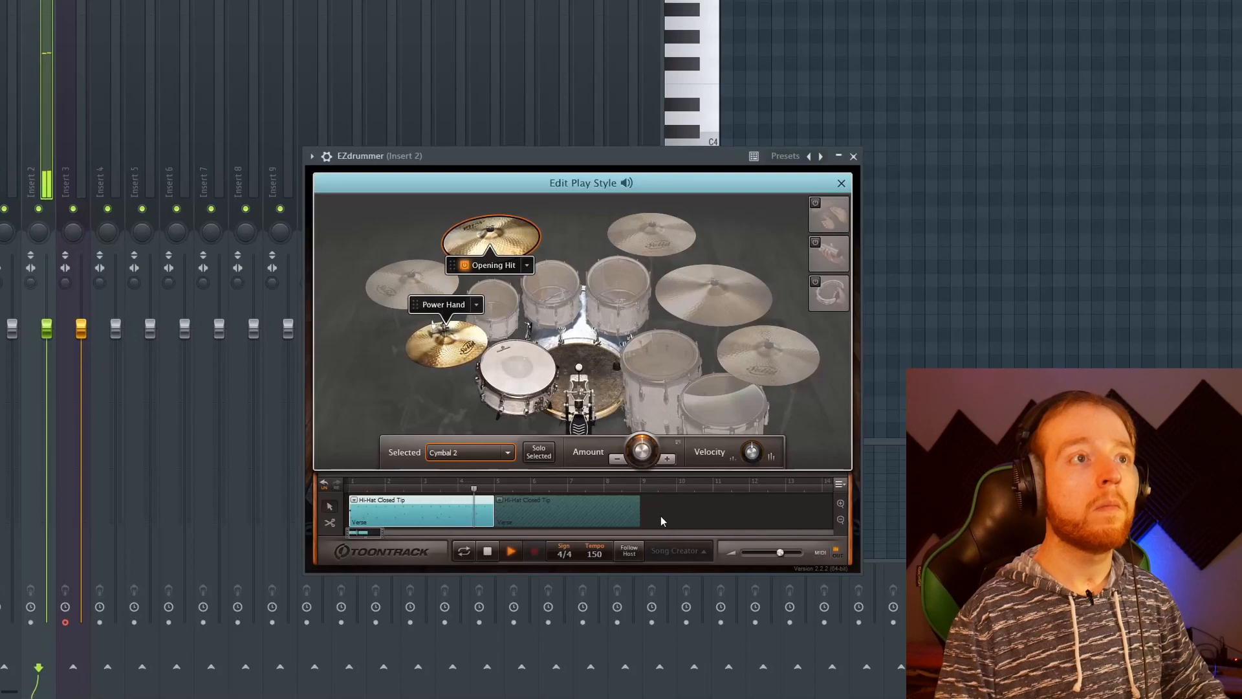
left_click(488, 551)
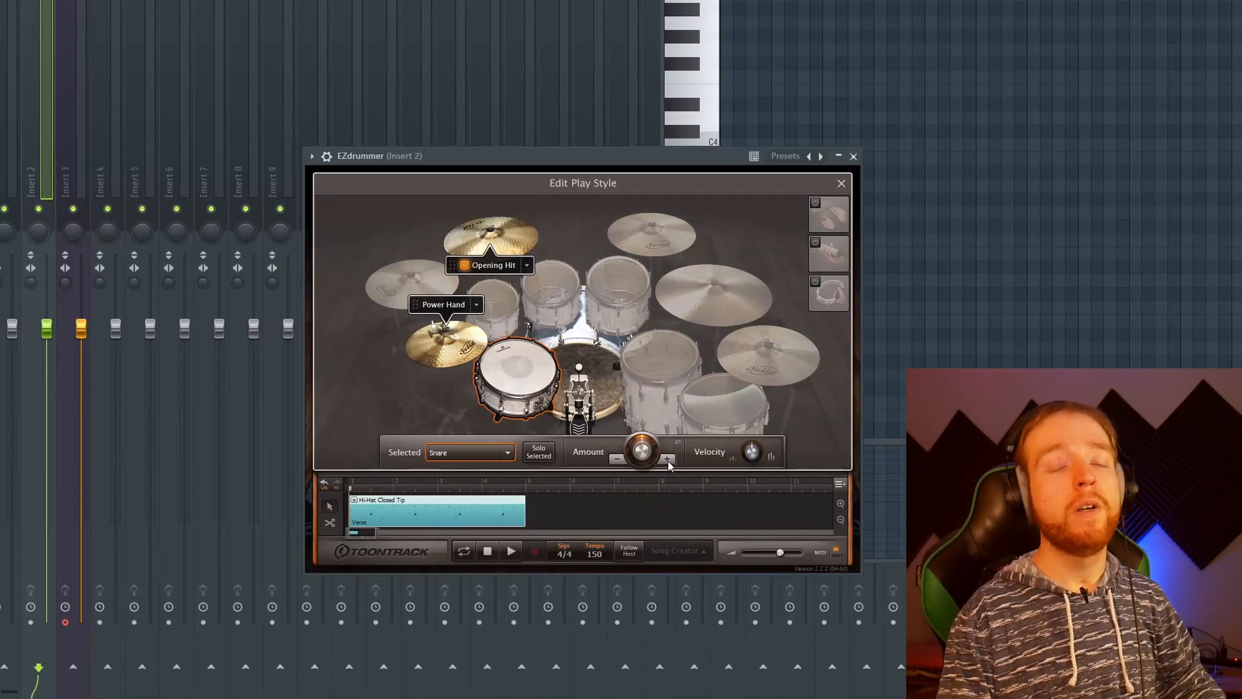
Raise the Amount of hits for the snare, toms and both floor toms, play the block, and return the playhead to the start.
left_click(512, 550)
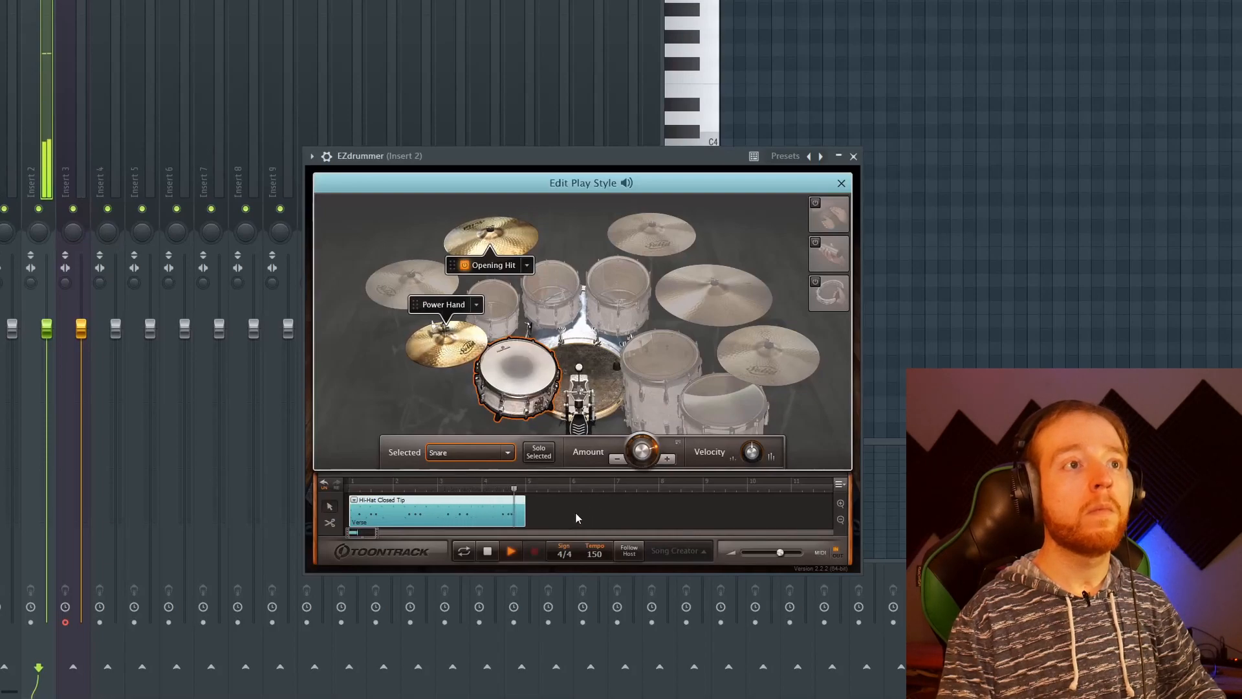
left_click(608, 301)
left_click(660, 378)
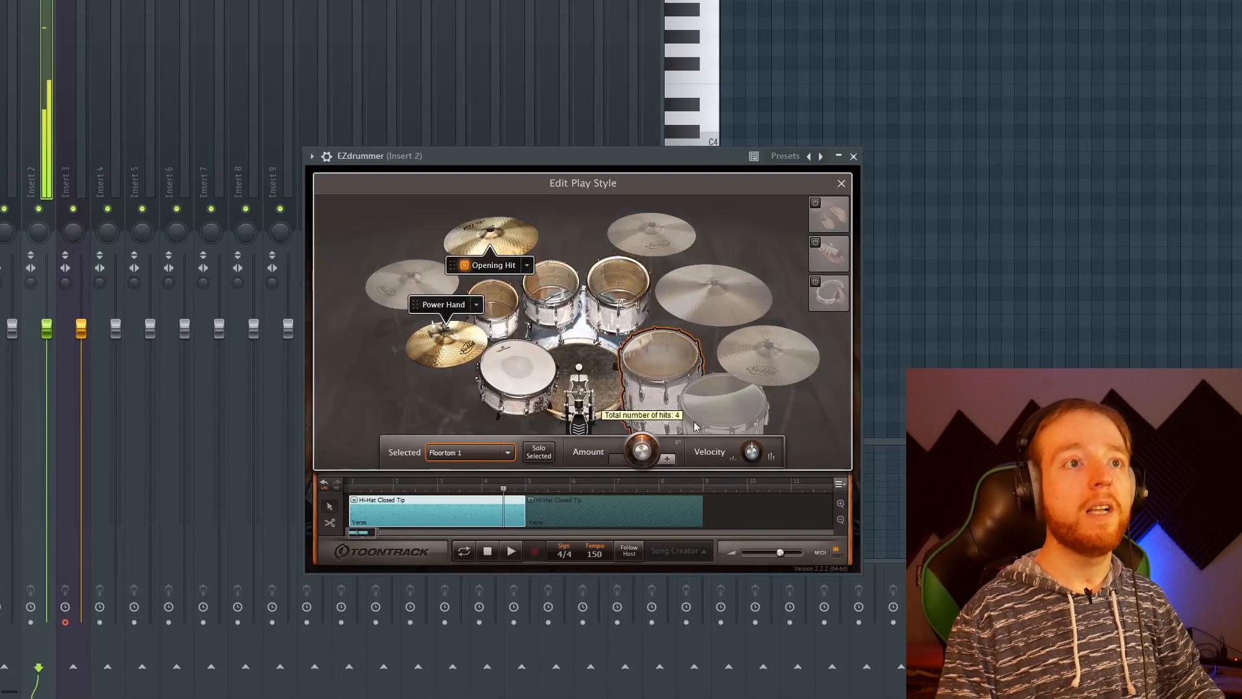
left_click(699, 414)
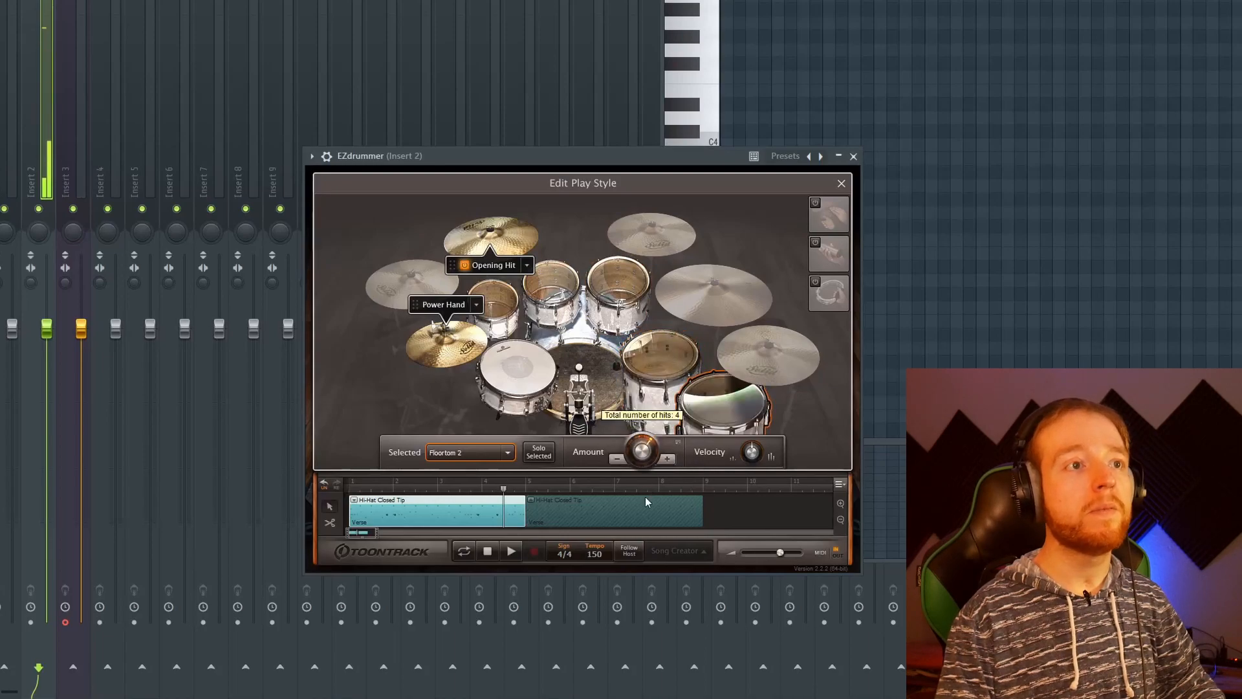
left_click(352, 492)
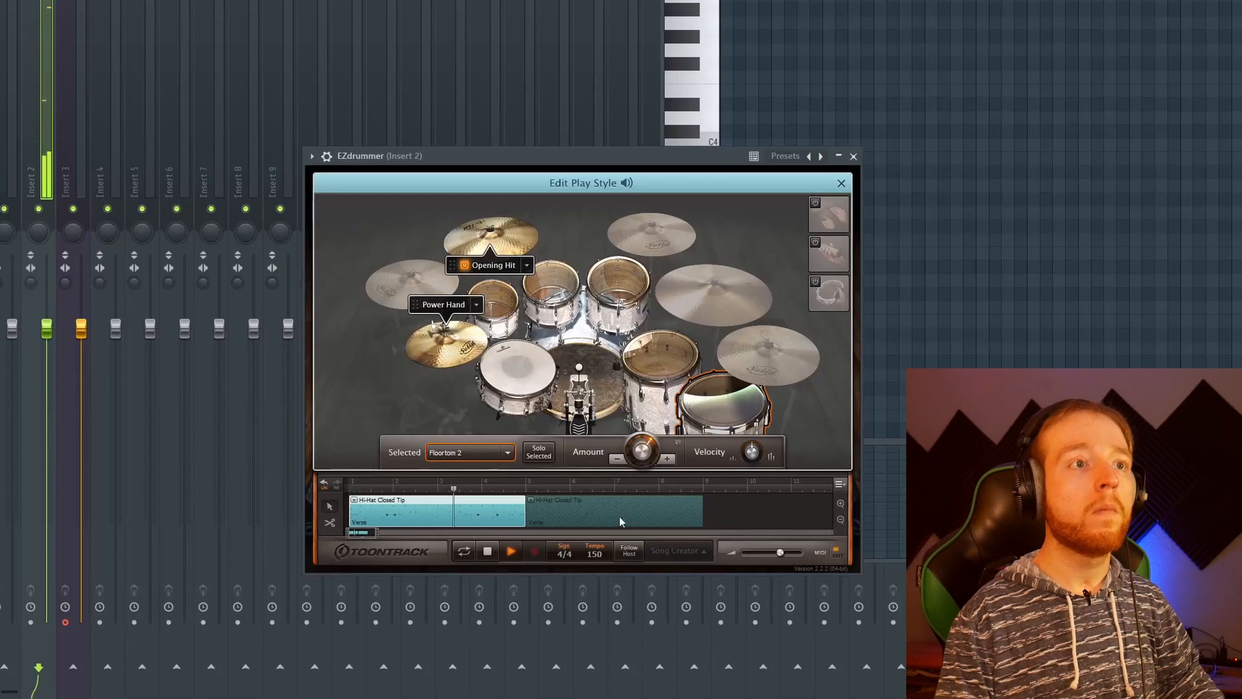
left_click(496, 484)
left_click_drag(493, 482, 350, 483)
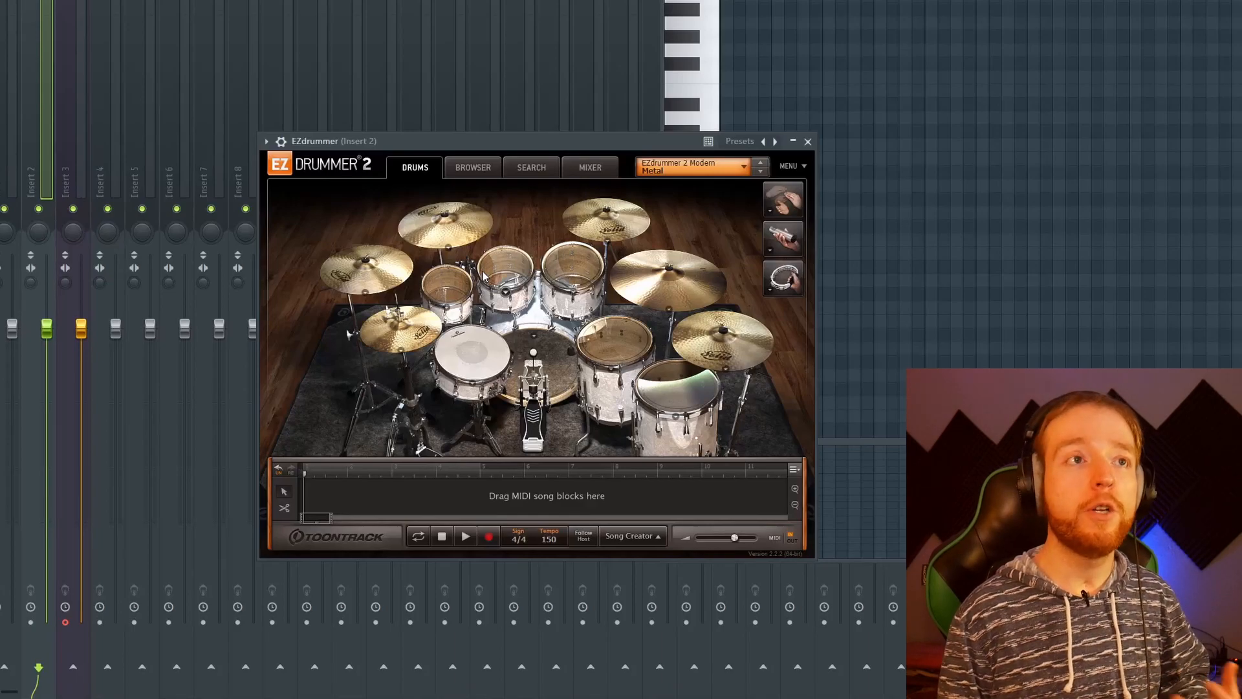
Open Tap2Find from the groove search and cancel it without showing results.
left_click_drag(495, 148, 535, 231)
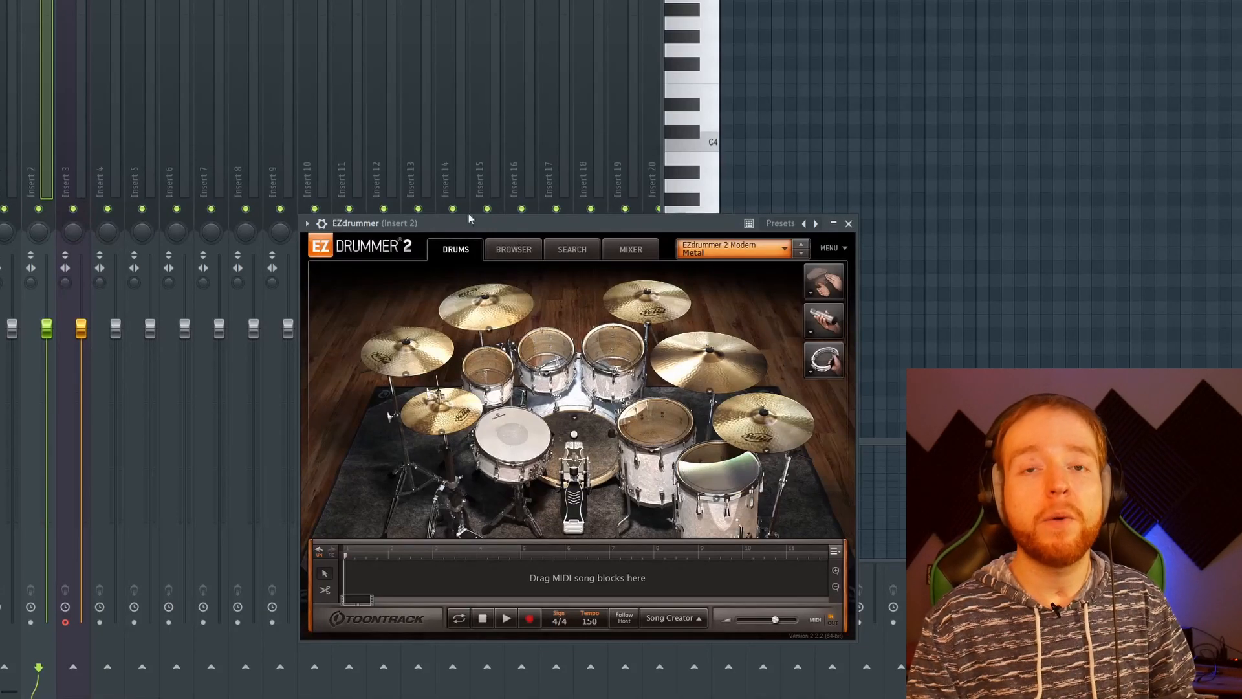
left_click(530, 253)
left_click(556, 250)
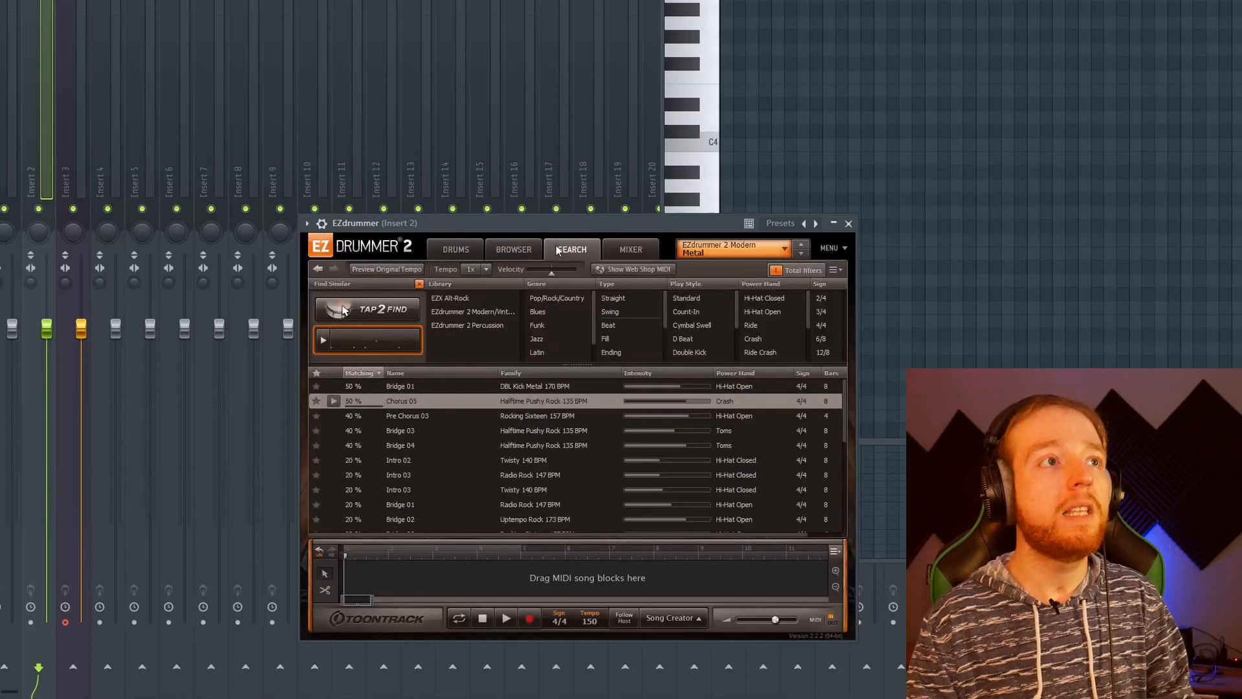
left_click(383, 316)
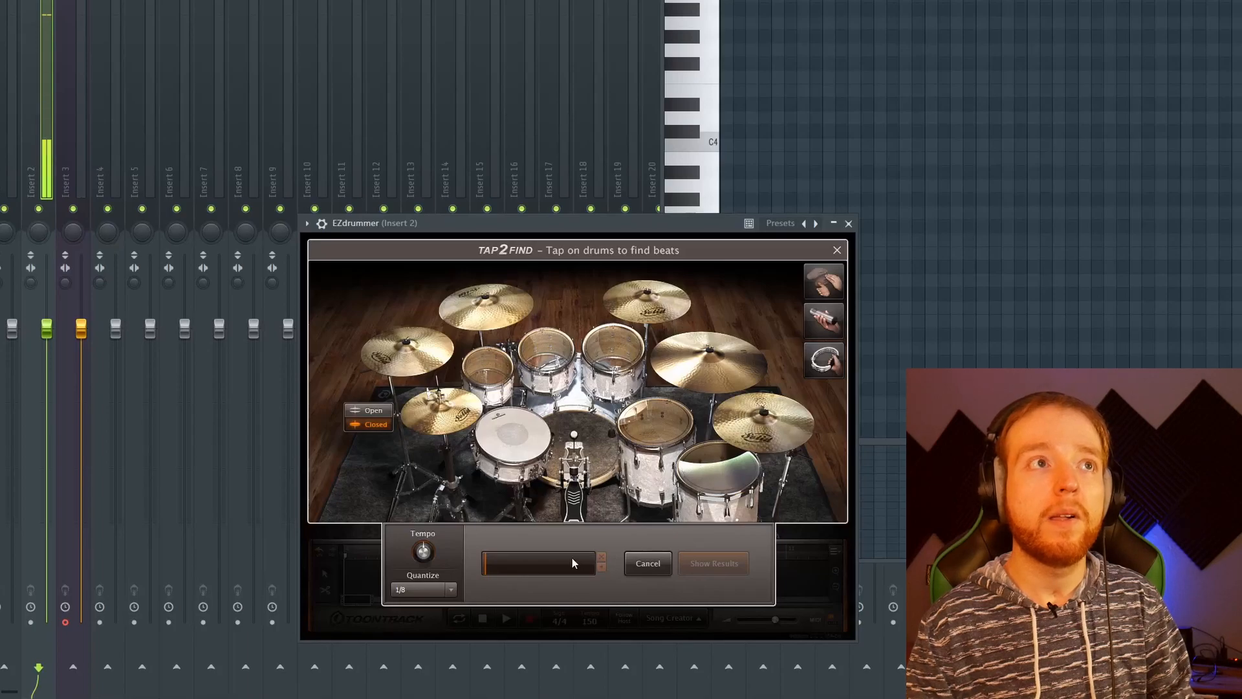
left_click(647, 564)
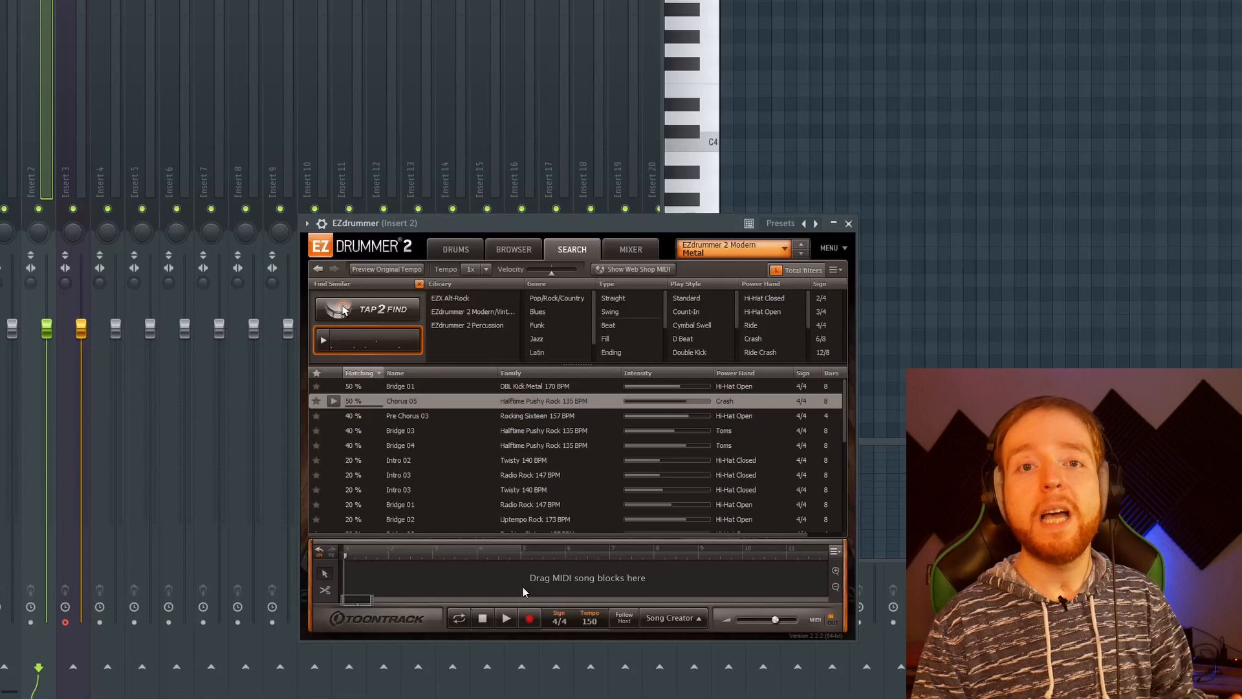
left_click(455, 250)
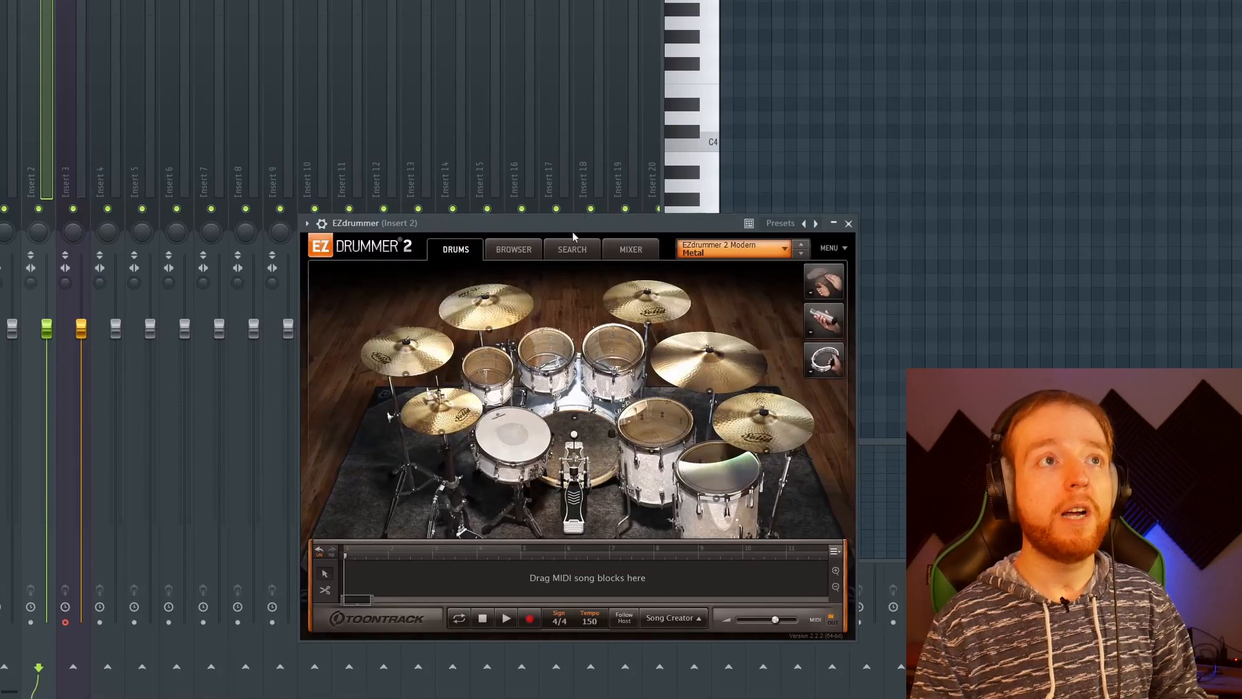
left_click_drag(577, 231, 439, 239)
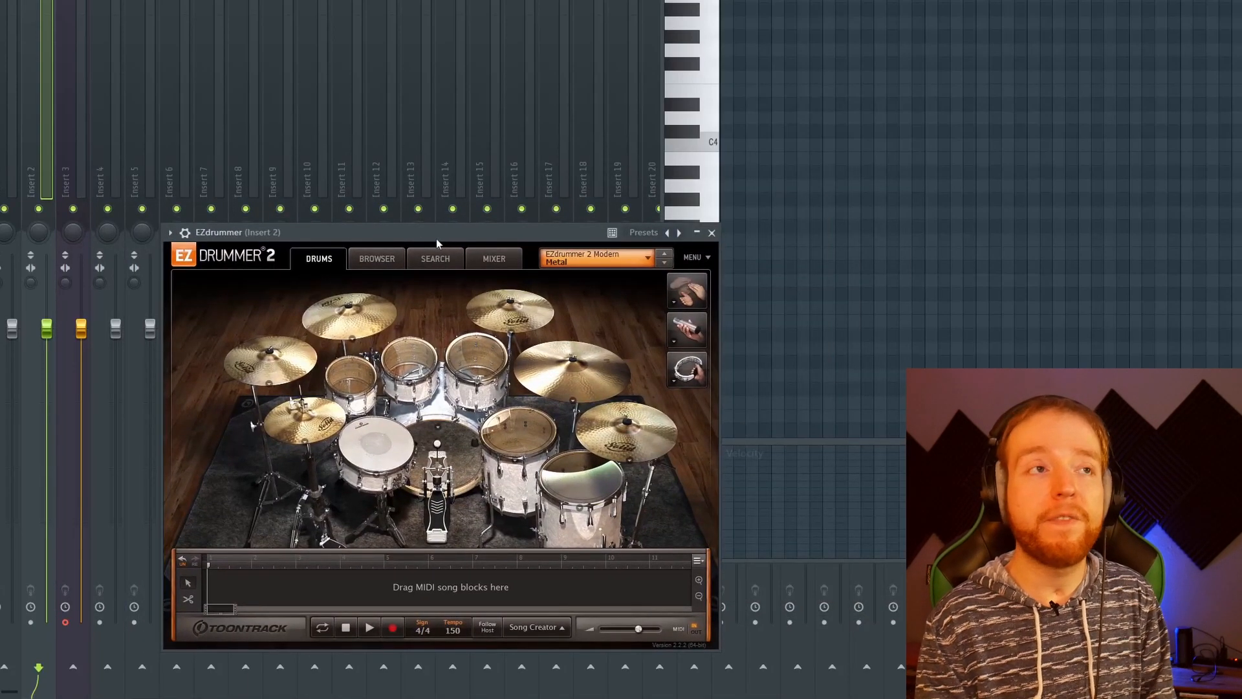
left_click(444, 262)
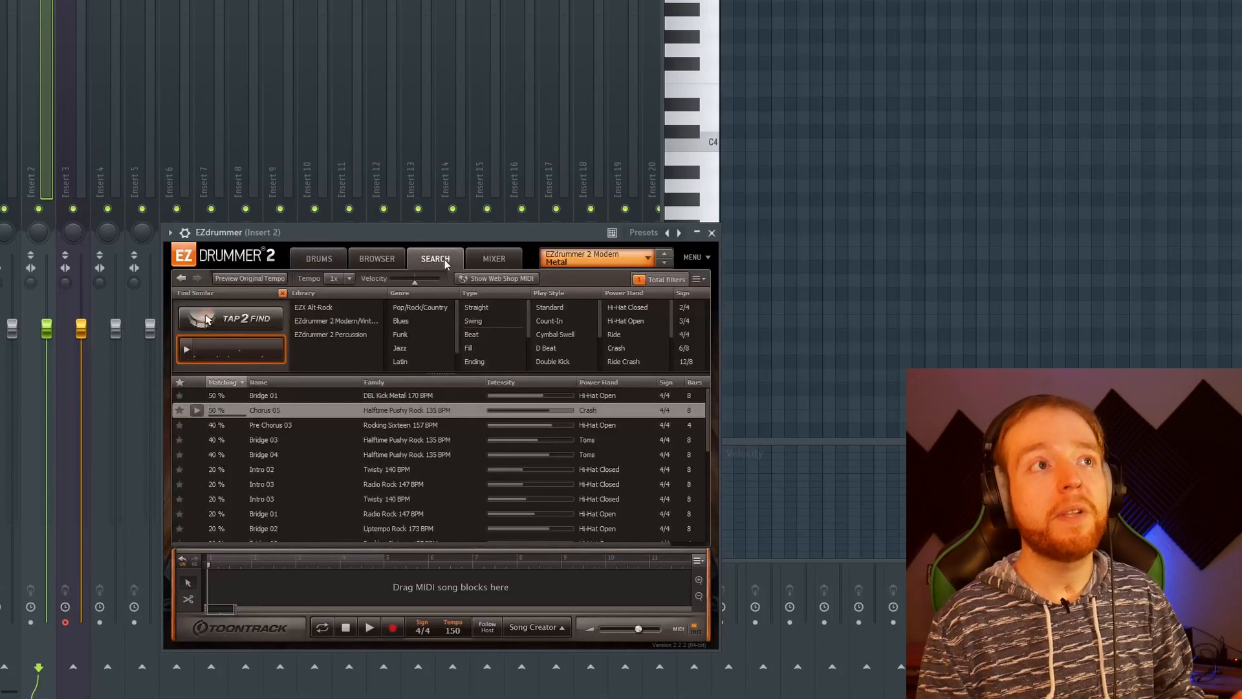
left_click(400, 262)
left_click(435, 262)
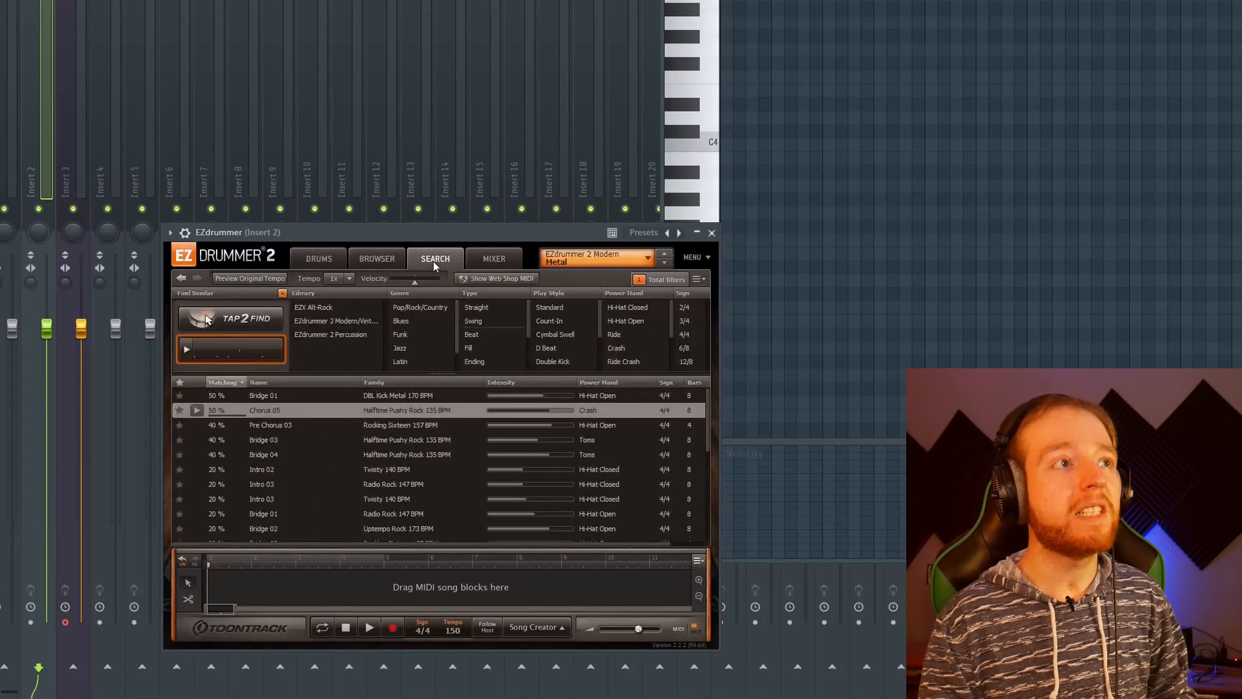